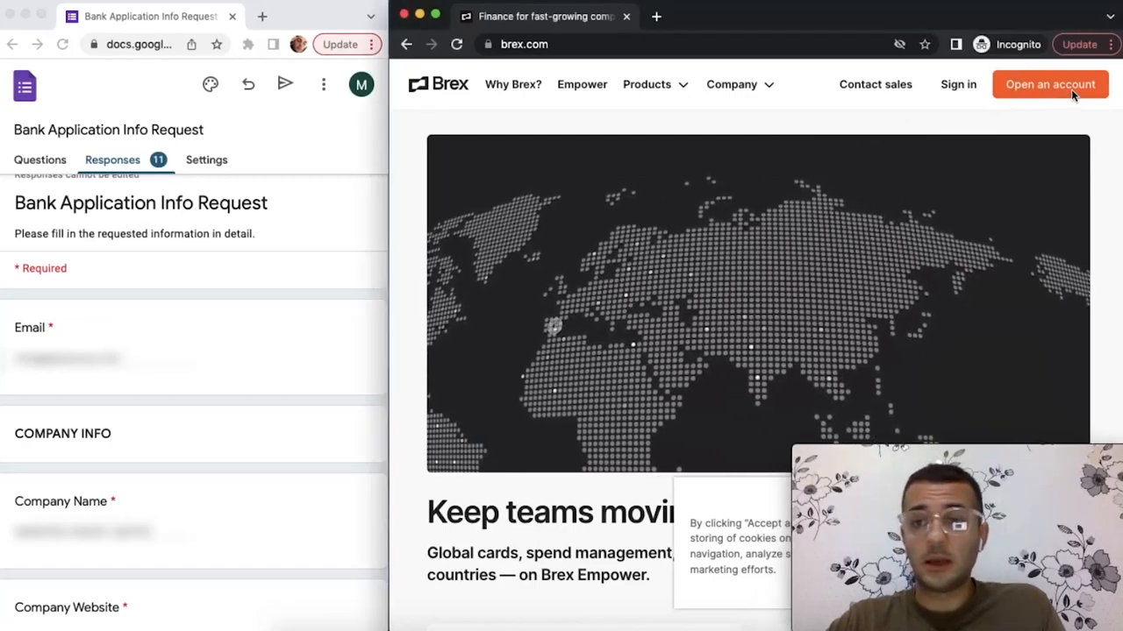
# Start a new Brex account application from brex.com via 'Open an account'
pyautogui.click(1071, 89)
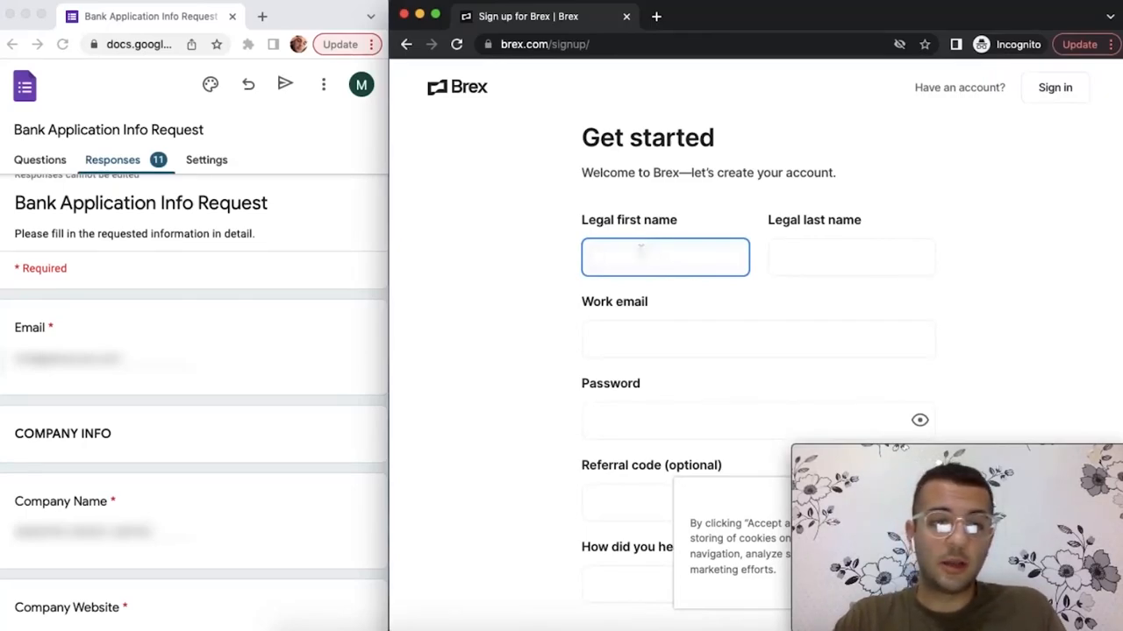
# Fill in legal first name, last name, work email and password on the sign-up form
pyautogui.press('Tab')
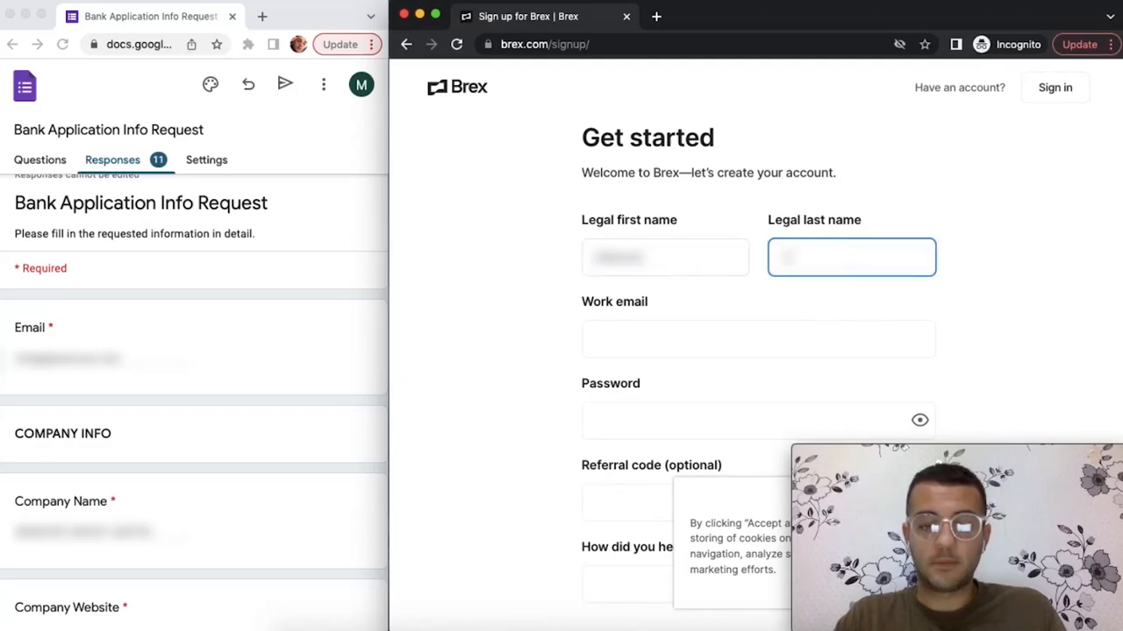
pyautogui.click(630, 342)
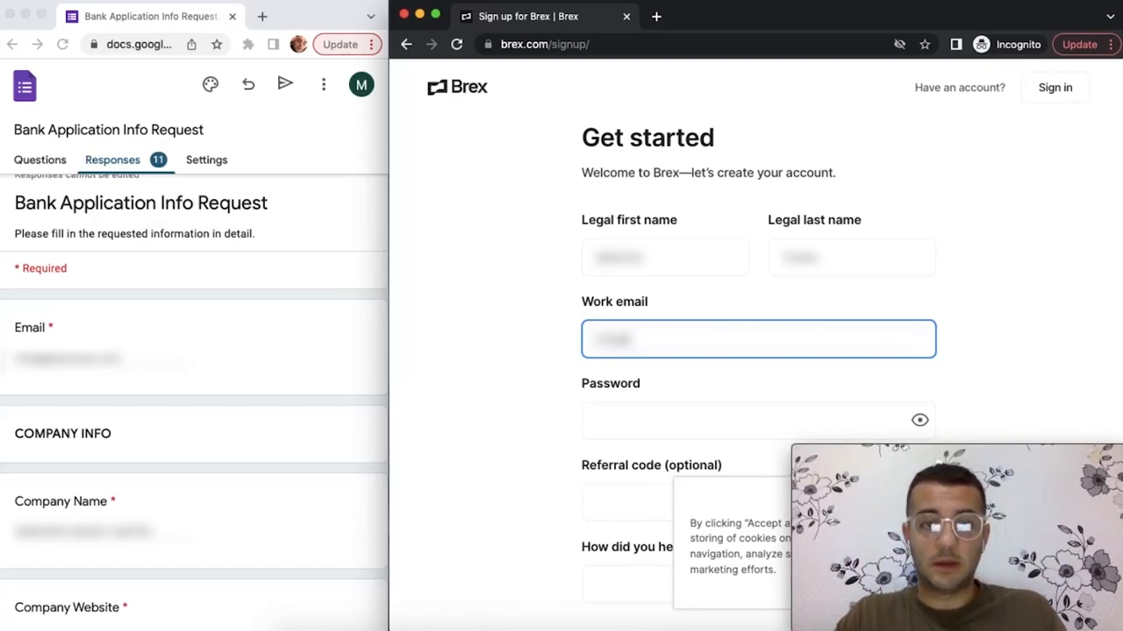
pyautogui.press('Tab')
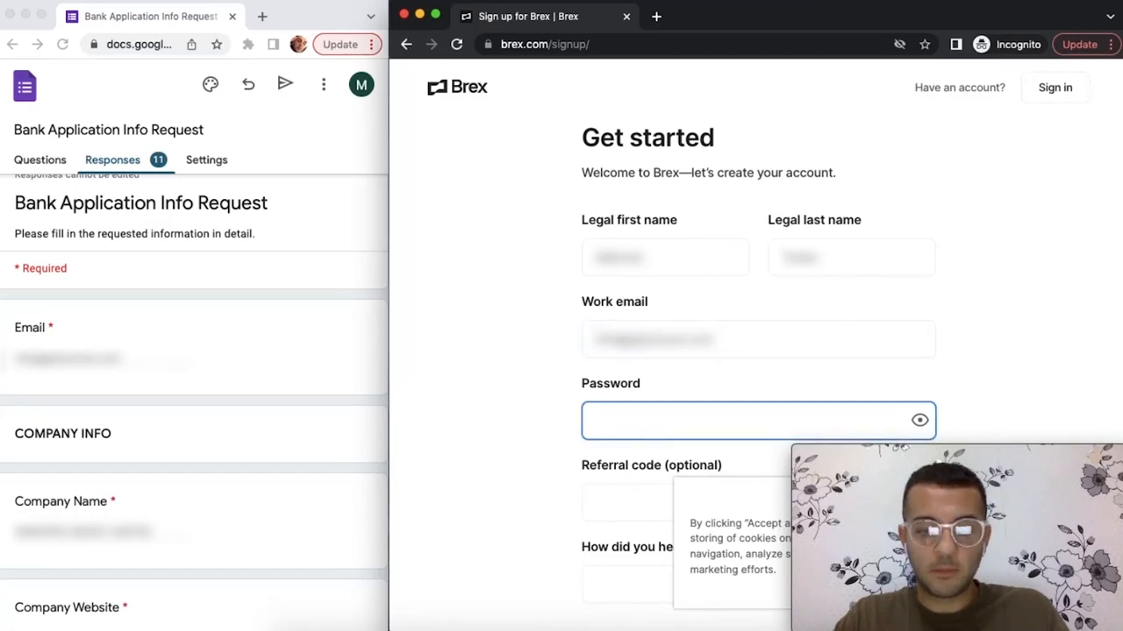
pyautogui.write('*****')
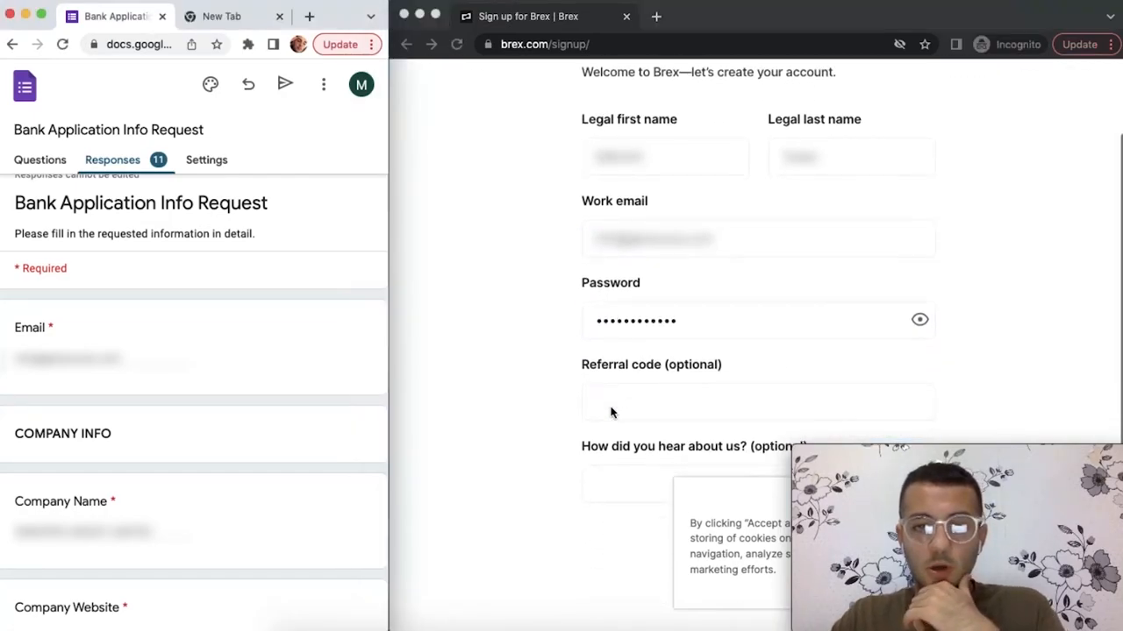
pyautogui.scroll(-5, 614, 579)
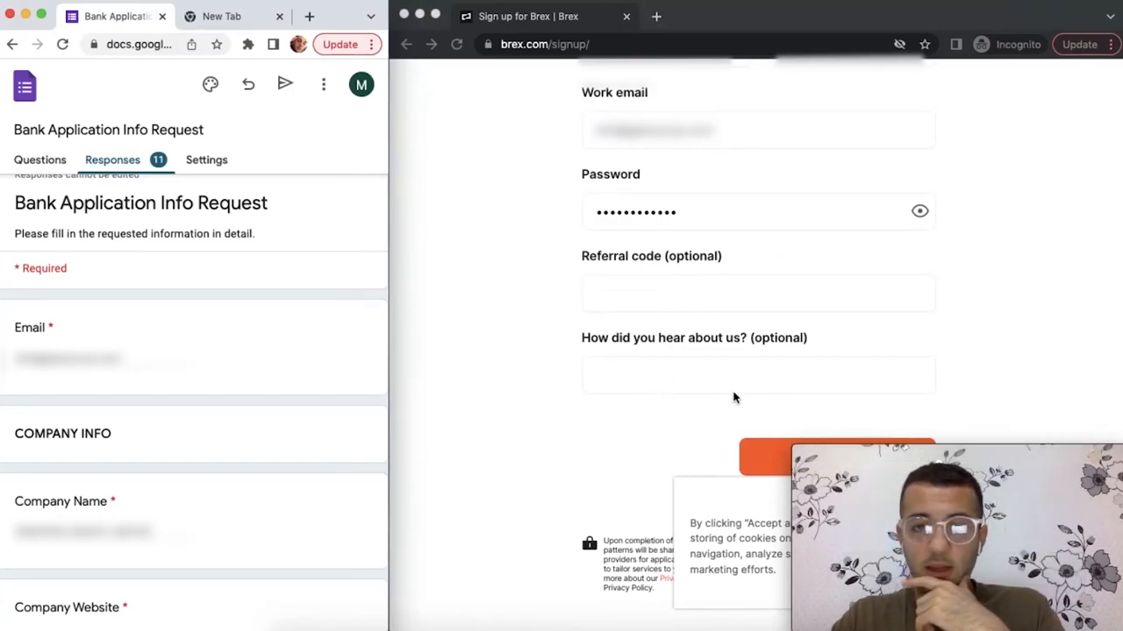
# Submit the sign-up details, answer Yes to incorporated, and proceed to the company name
pyautogui.click(760, 459)
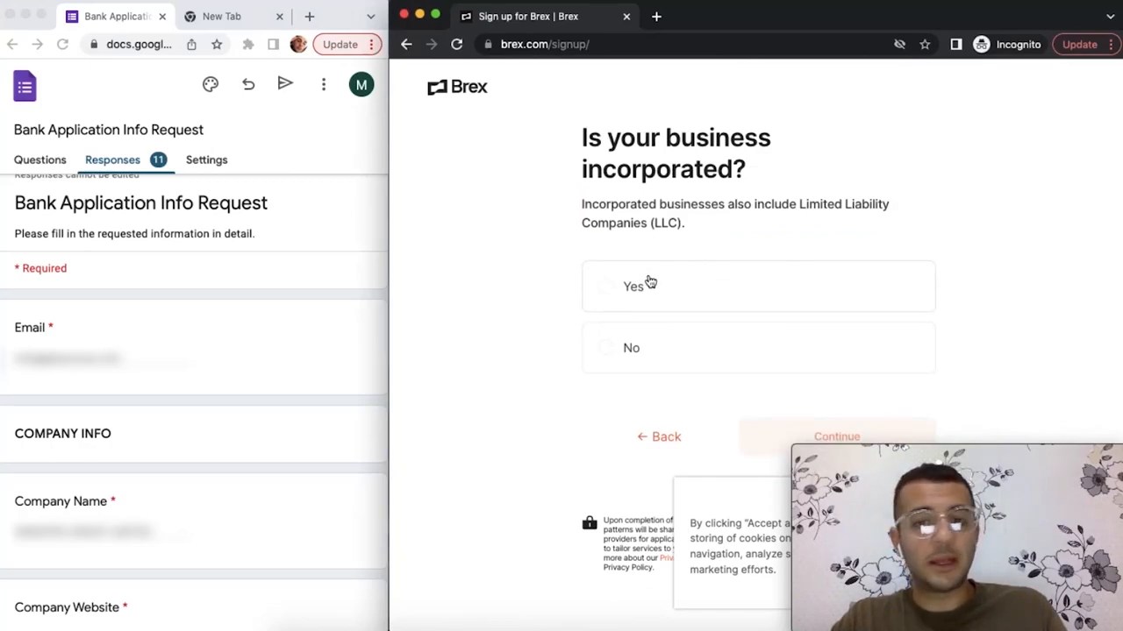
pyautogui.click(650, 282)
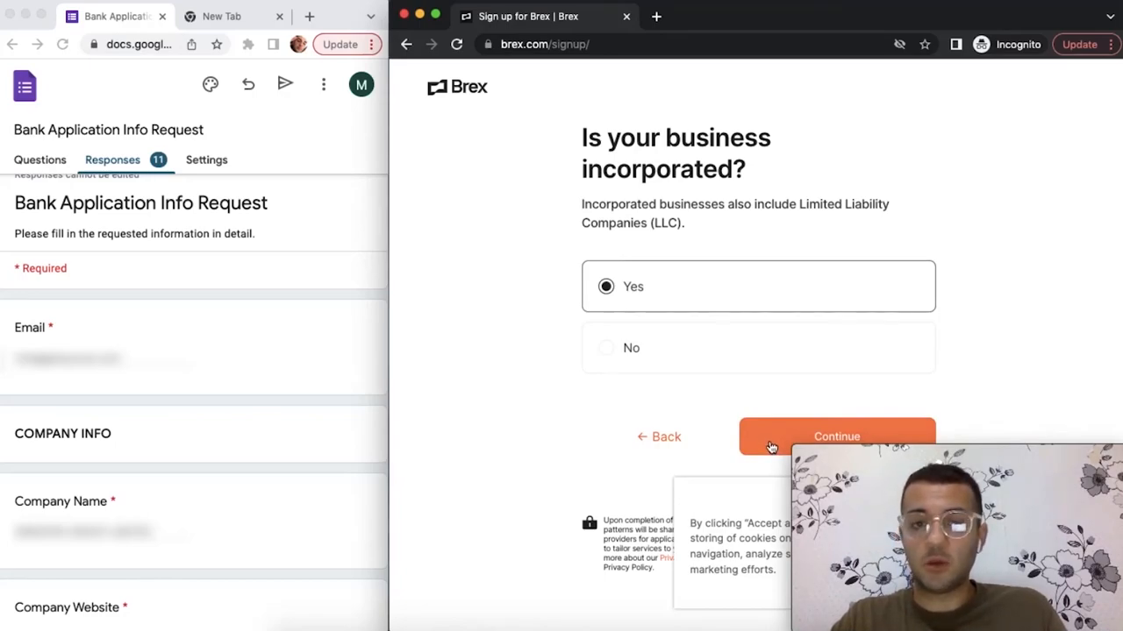
pyautogui.click(771, 447)
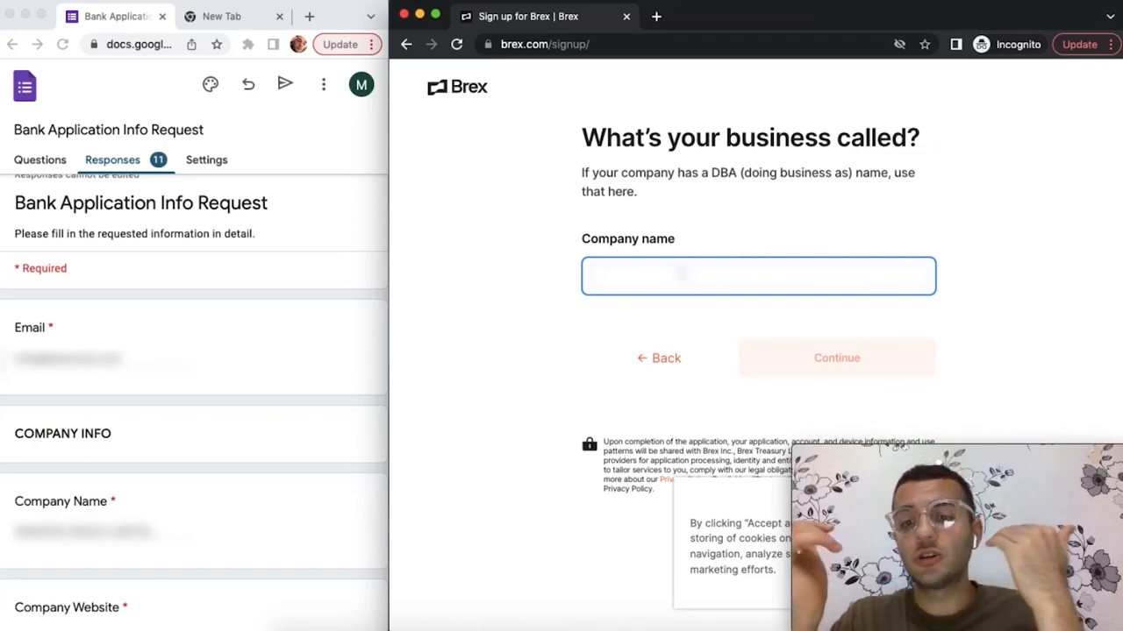
pyautogui.write('S')
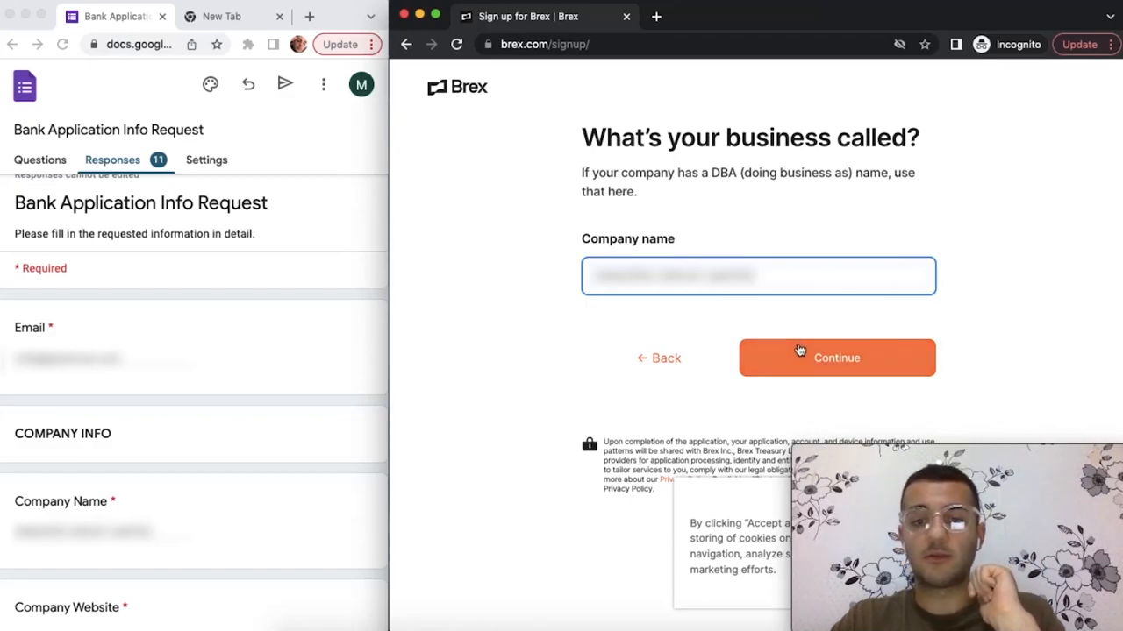
# Save the company name, confirm Health and Wellness Retail, and choose Tech as the space
pyautogui.click(803, 355)
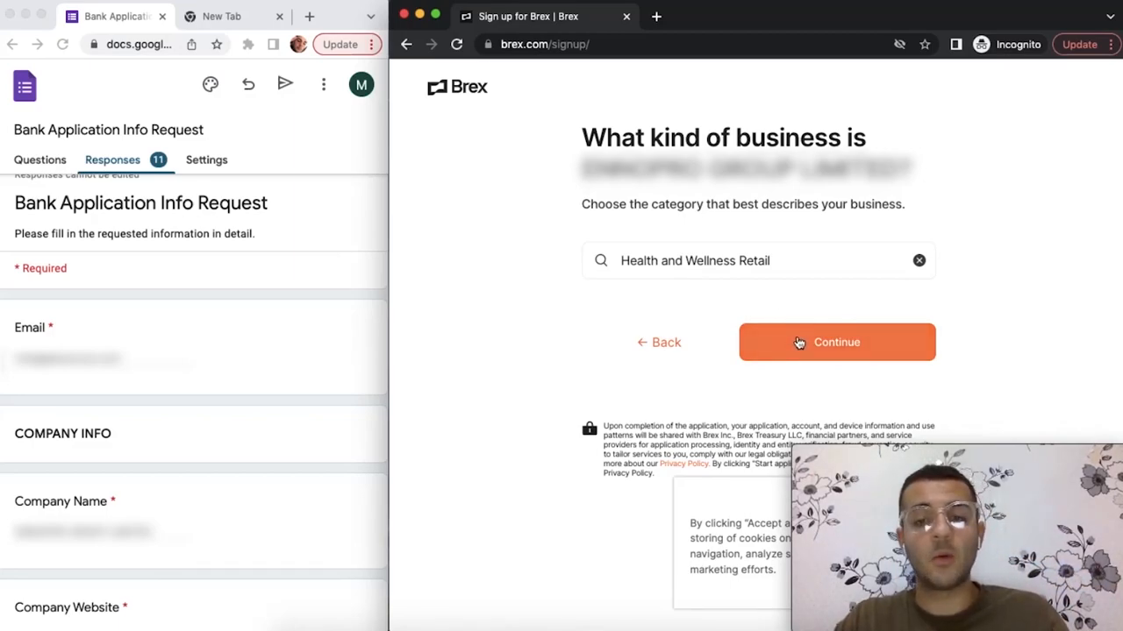
pyautogui.click(798, 342)
pyautogui.click(624, 268)
pyautogui.scroll(-2, 624, 273)
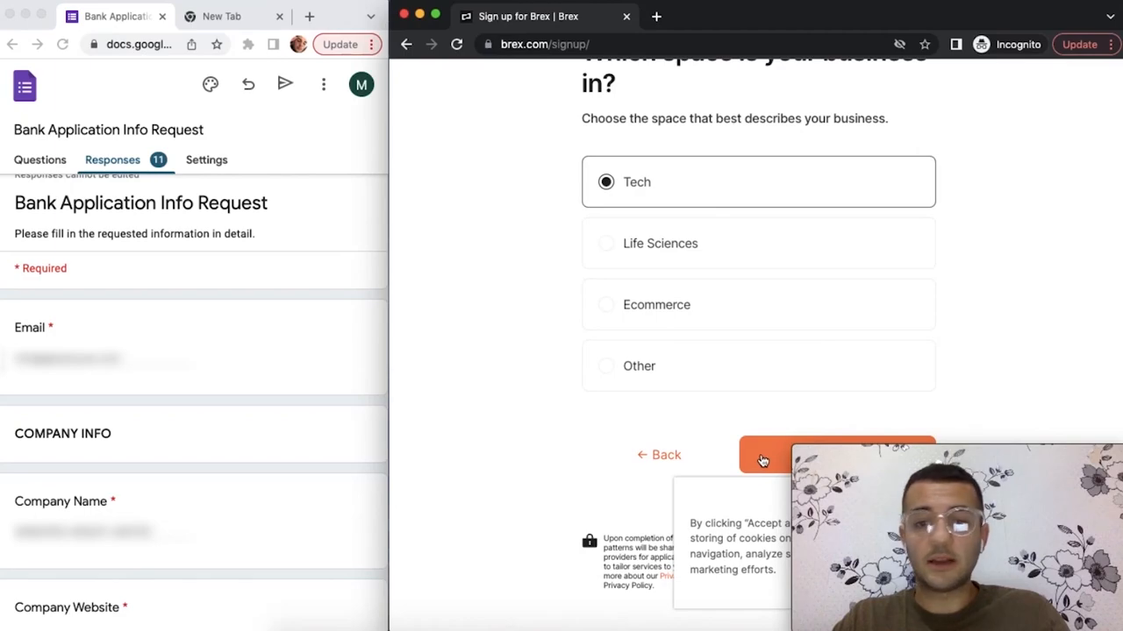
pyautogui.click(762, 459)
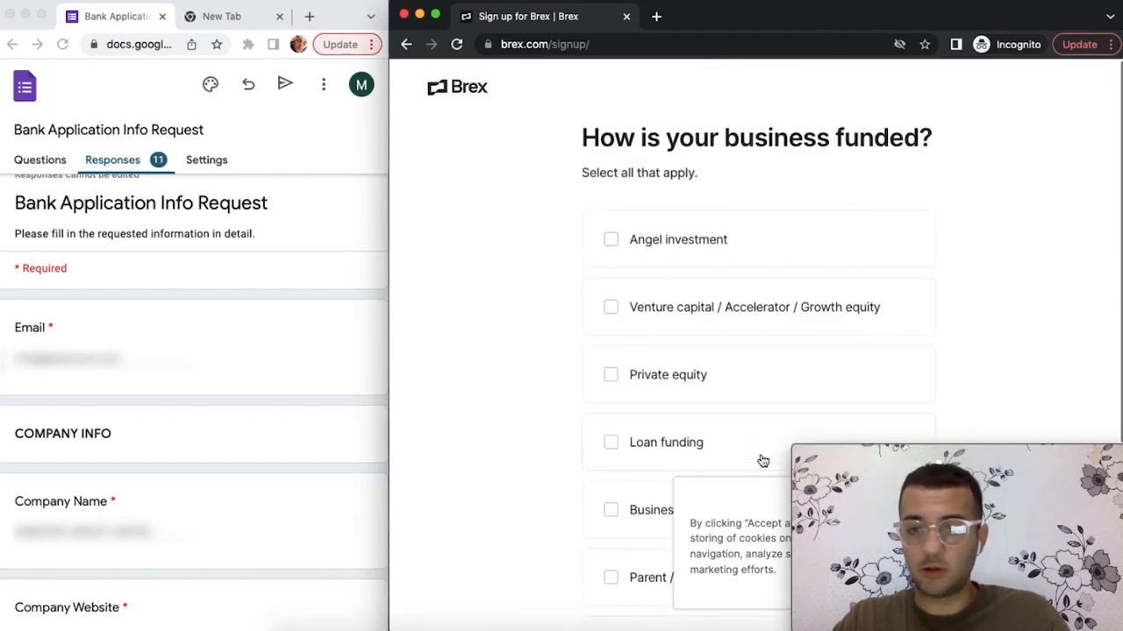
pyautogui.scroll(-3, 762, 456)
pyautogui.scroll(-2, 614, 404)
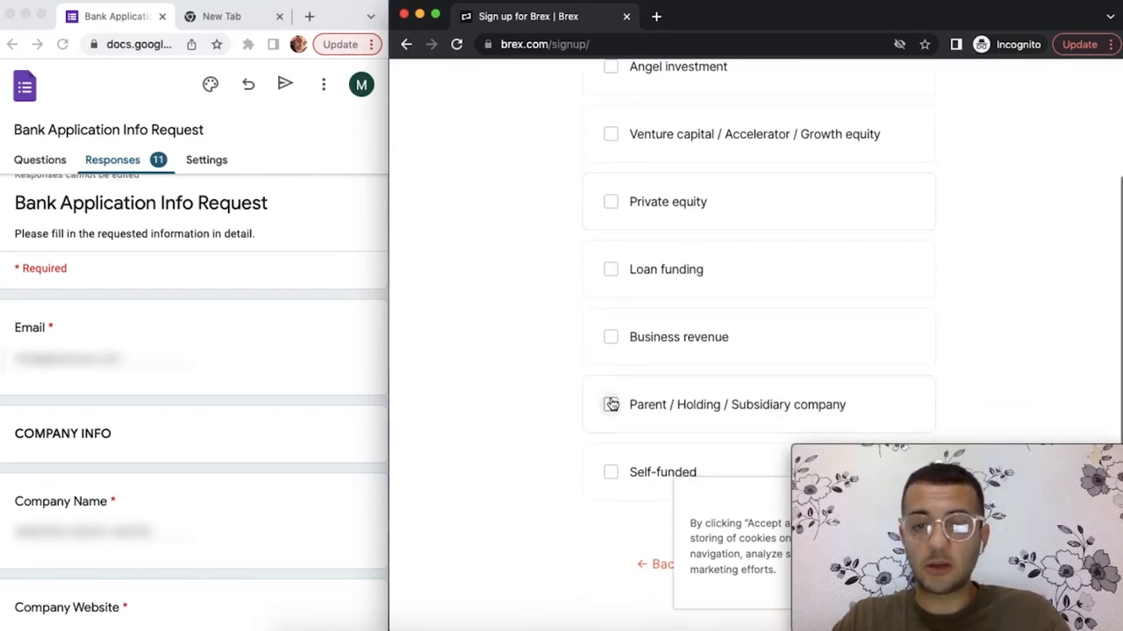
# Accept all cookies, mark the business as Self-funded and continue to employee count
pyautogui.moveTo(956, 452)
pyautogui.mouseDown()
pyautogui.moveTo(702, 451)
pyautogui.moveTo(906, 484)
pyautogui.mouseUp()
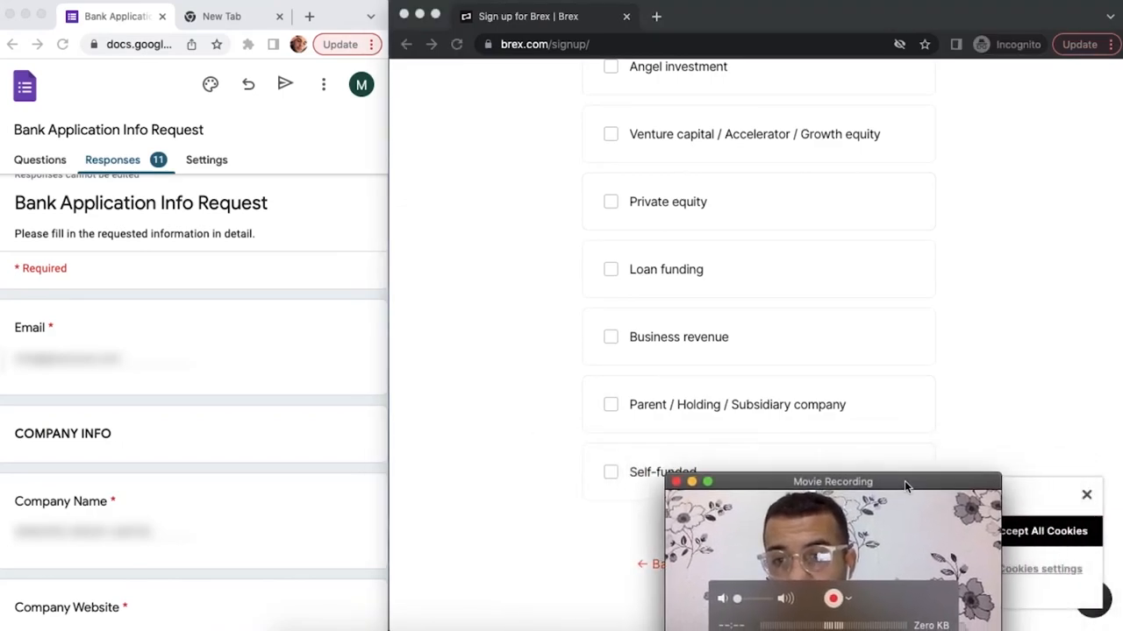
pyautogui.click(1090, 497)
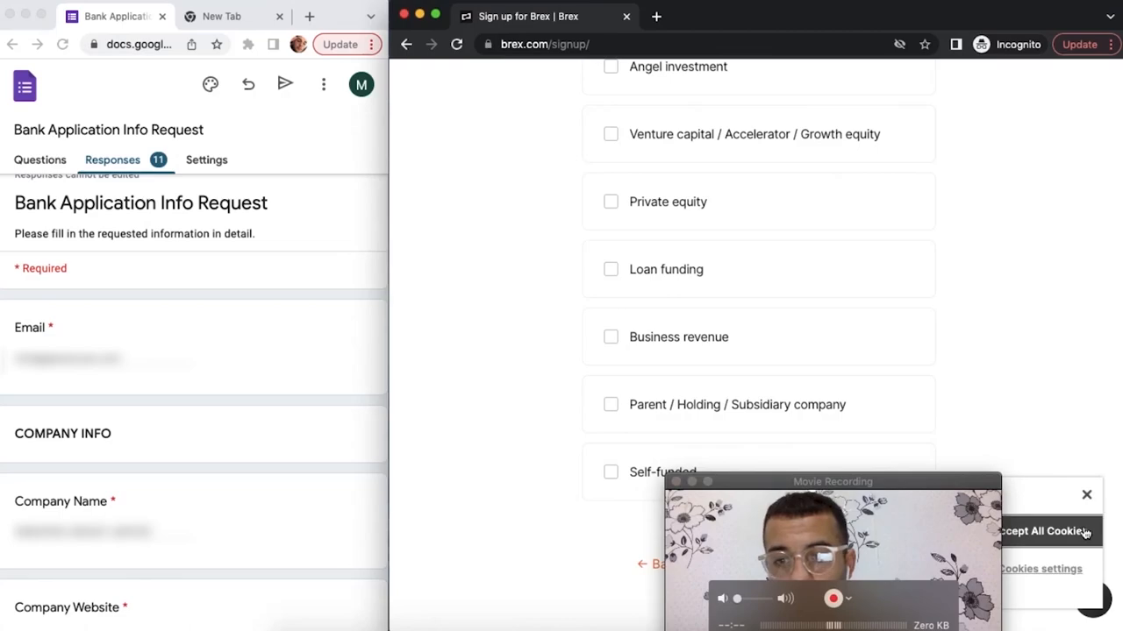
pyautogui.scroll(5, 754, 263)
pyautogui.moveTo(888, 482); pyautogui.dragTo(1019, 454)
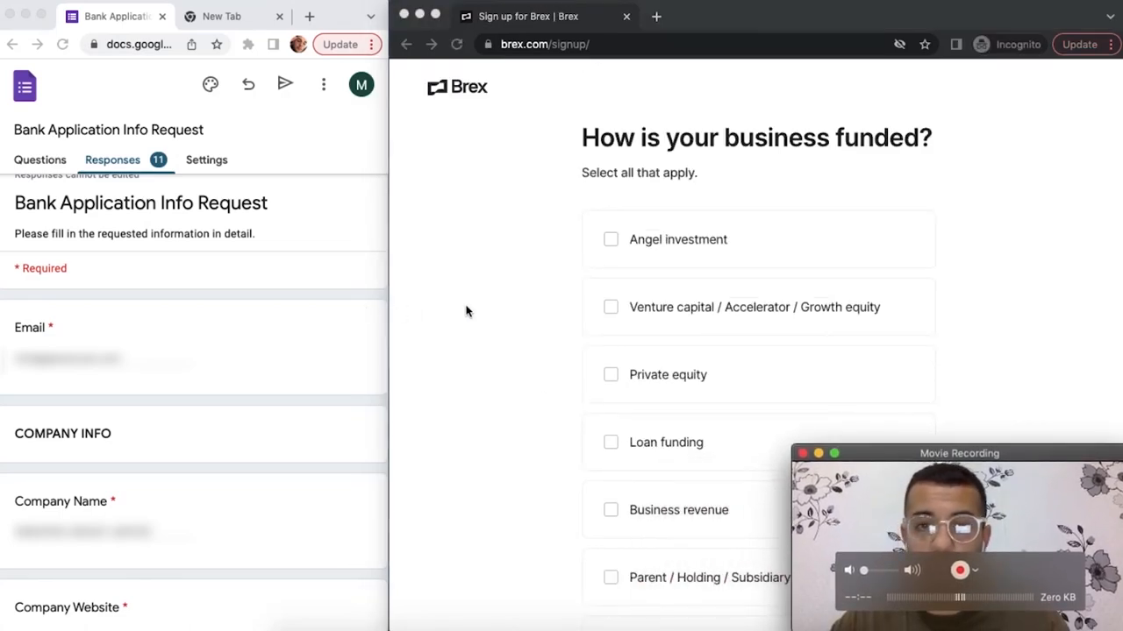
pyautogui.click(628, 346)
pyautogui.scroll(-1, 628, 394)
pyautogui.scroll(-3, 628, 395)
pyautogui.scroll(-2, 628, 395)
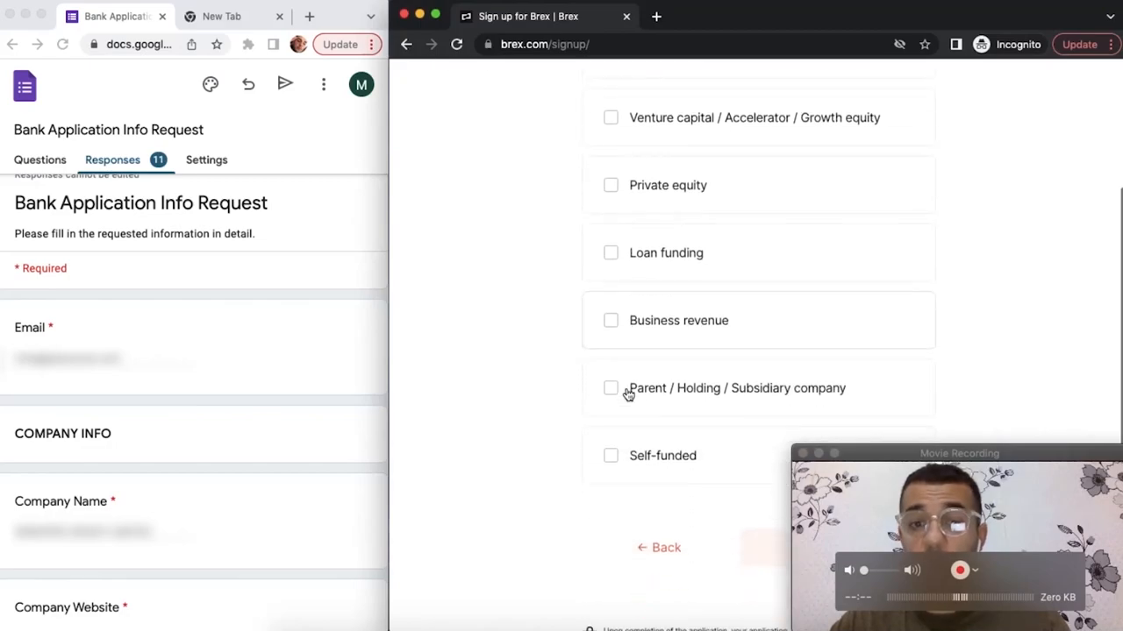
pyautogui.click(611, 456)
pyautogui.scroll(-2, 614, 457)
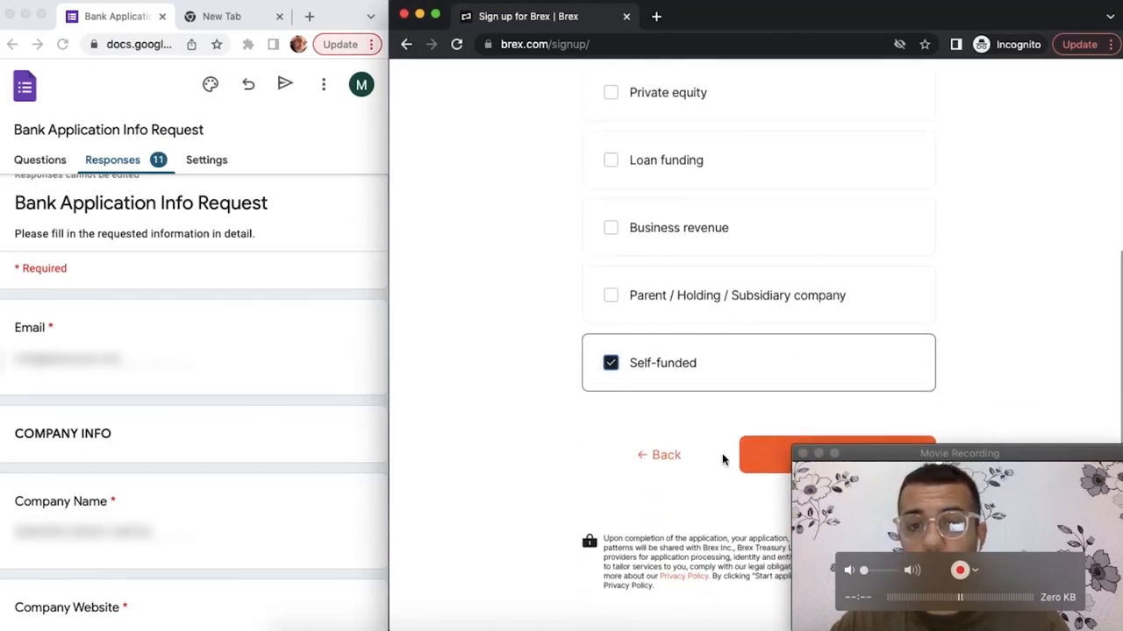
pyautogui.click(760, 461)
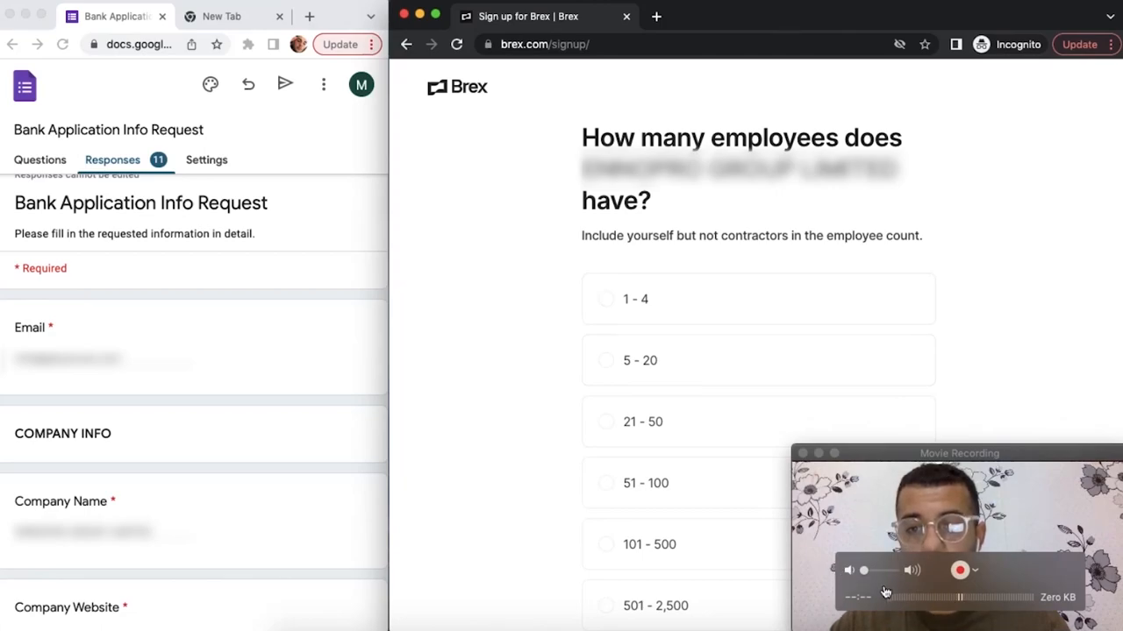
# Set the employee count to 21 - 50 and continue to monthly revenue
pyautogui.click(501, 371)
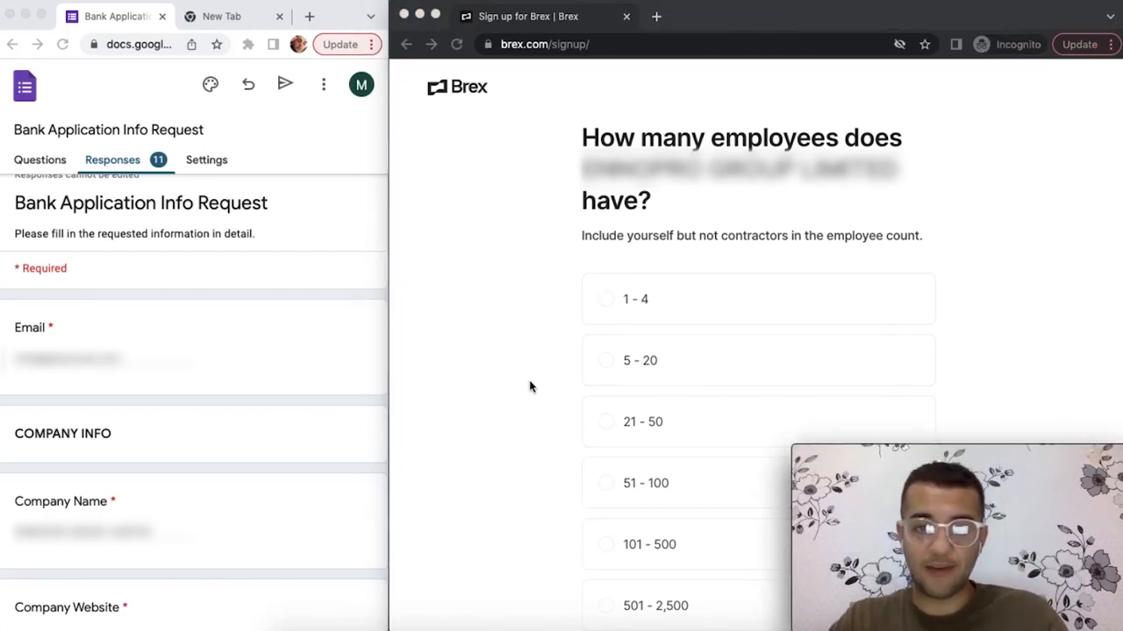
pyautogui.scroll(-1, 544, 413)
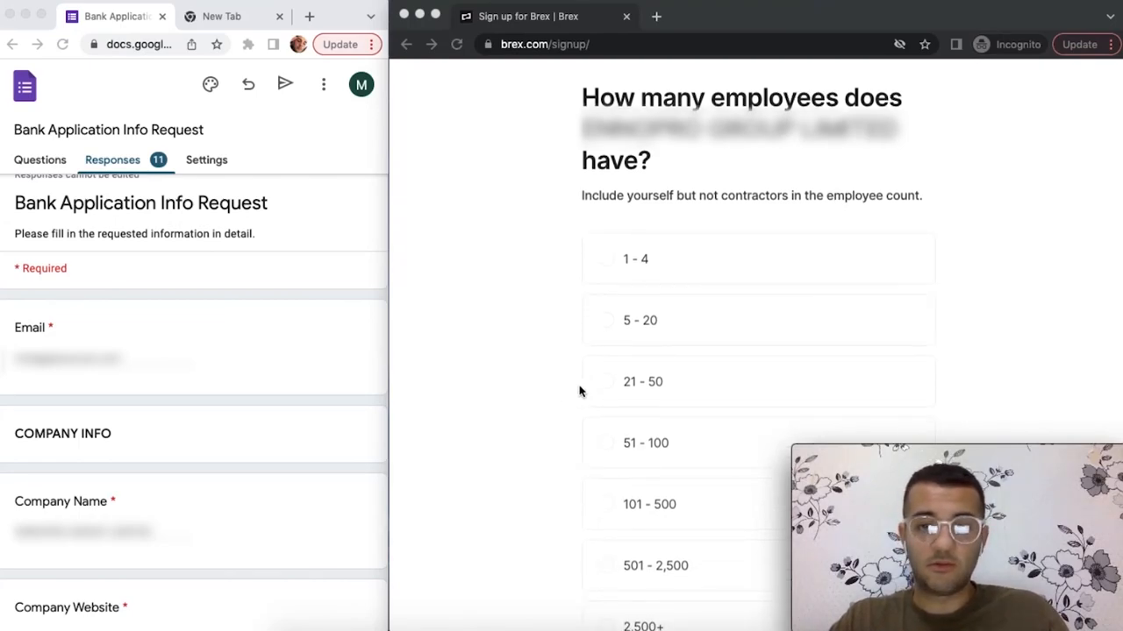
pyautogui.click(647, 390)
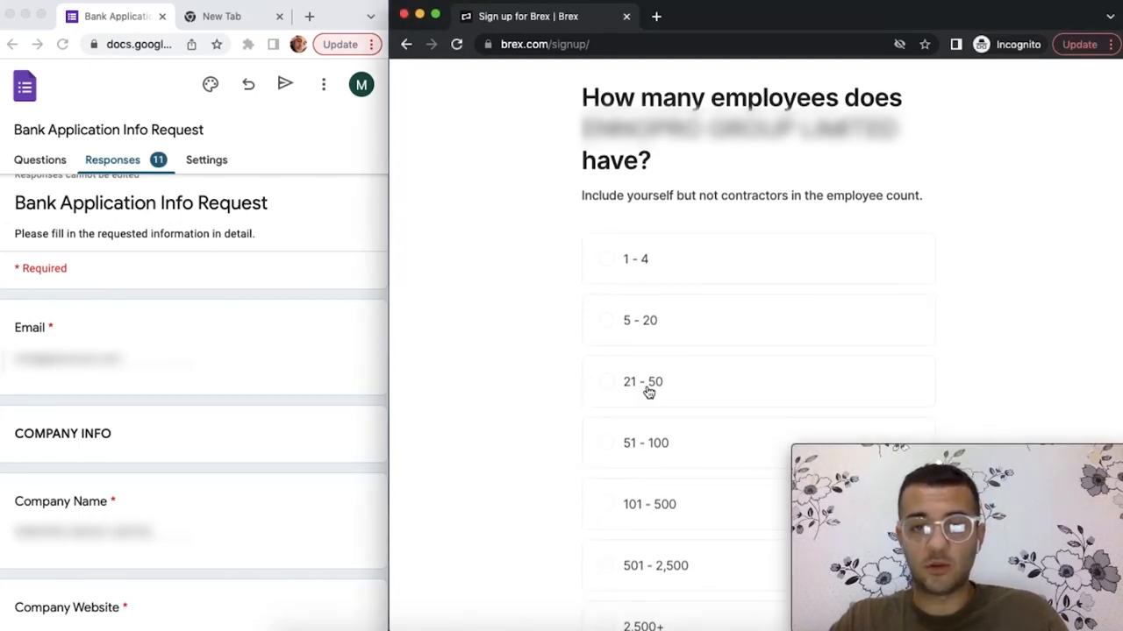
pyautogui.click(647, 390)
pyautogui.scroll(-3, 649, 390)
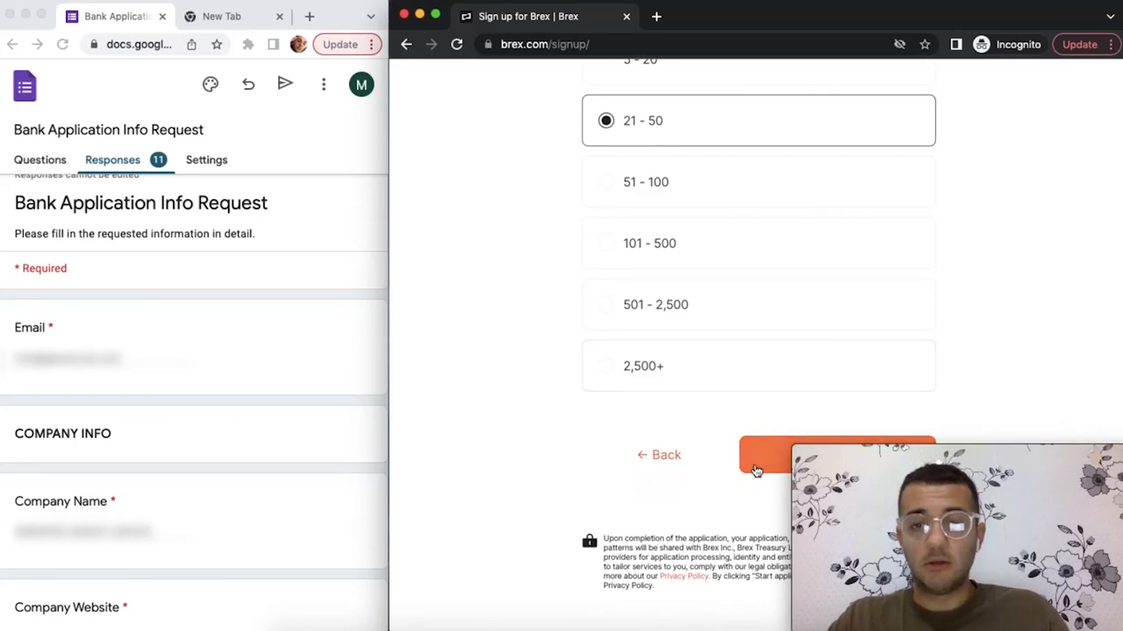
pyautogui.click(756, 470)
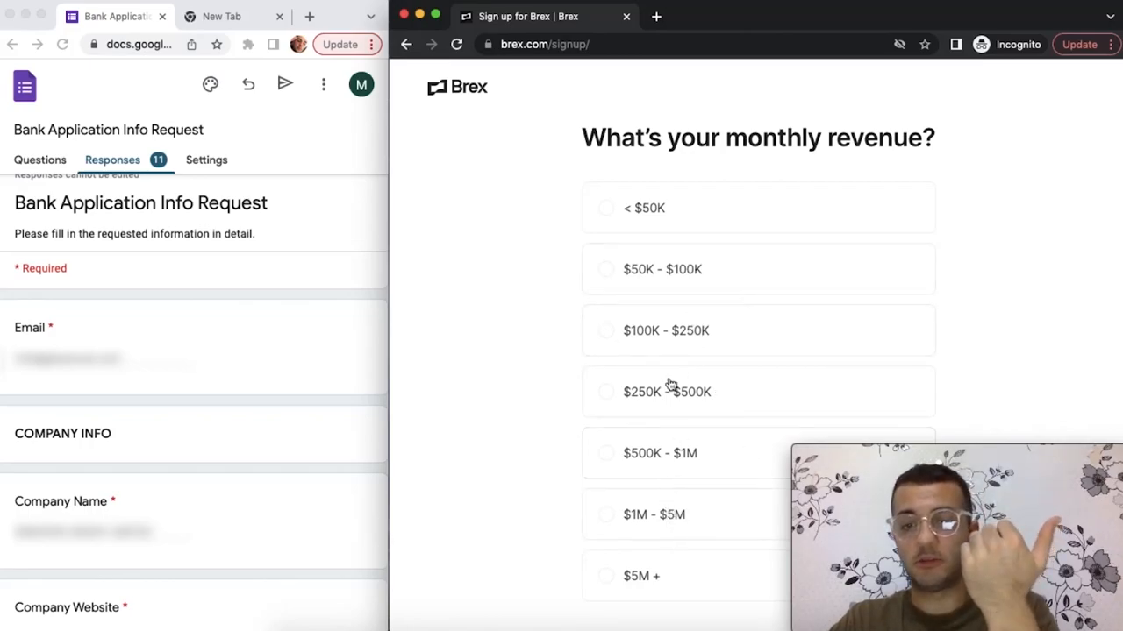
# Submit $50K - $100K as revenue and pick Under $50,000 for monthly spend
pyautogui.click(692, 279)
pyautogui.scroll(-5, 696, 287)
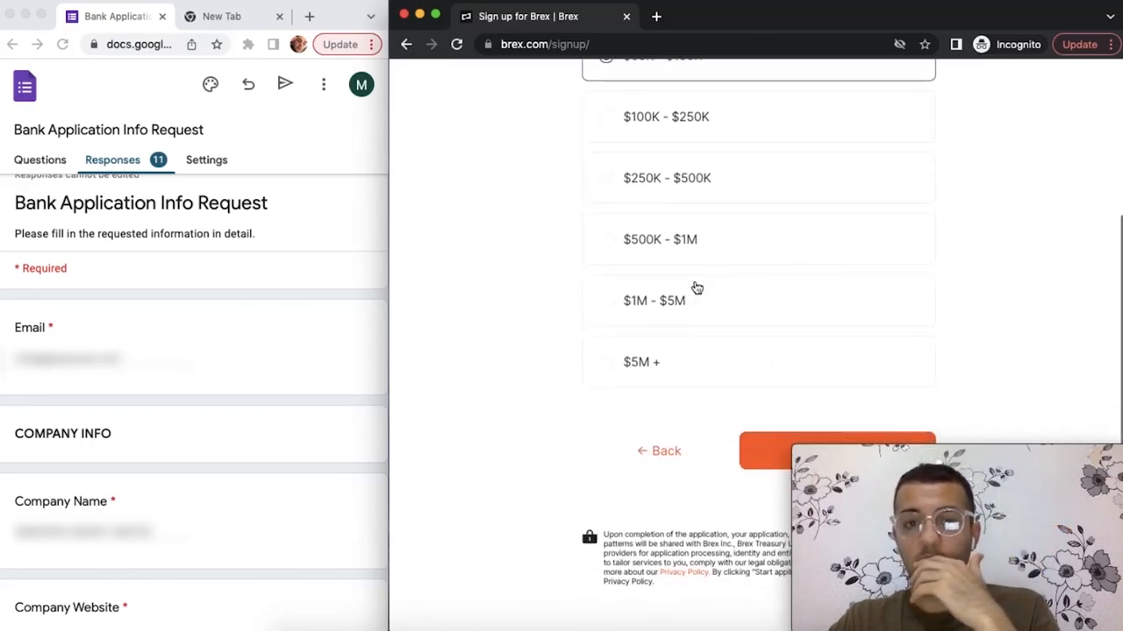
pyautogui.scroll(3, 696, 286)
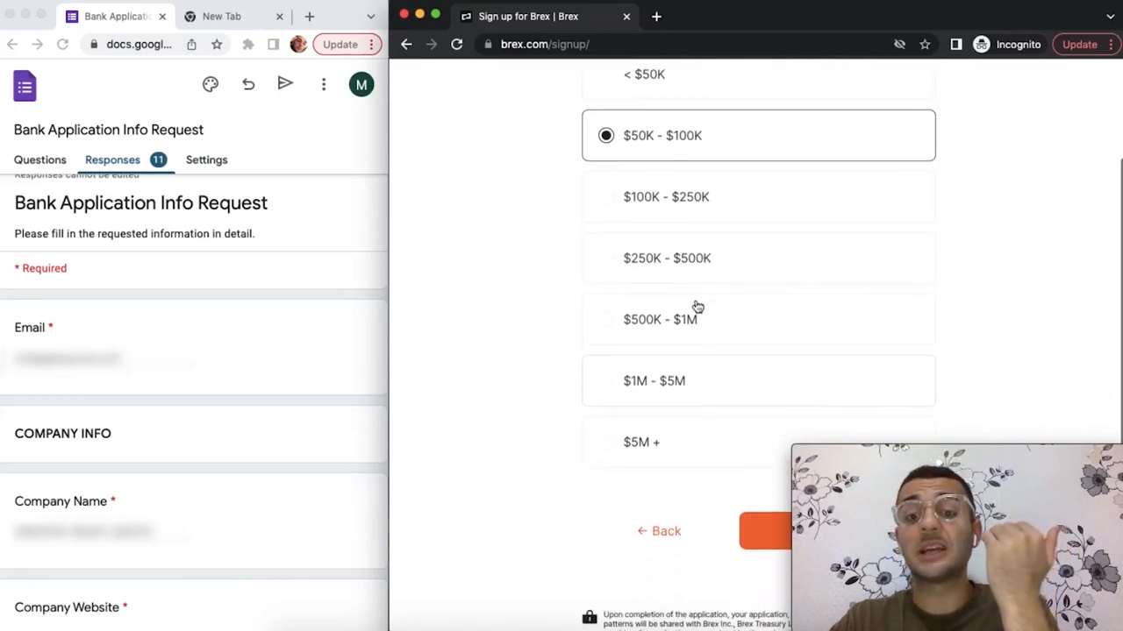
pyautogui.scroll(-3, 697, 307)
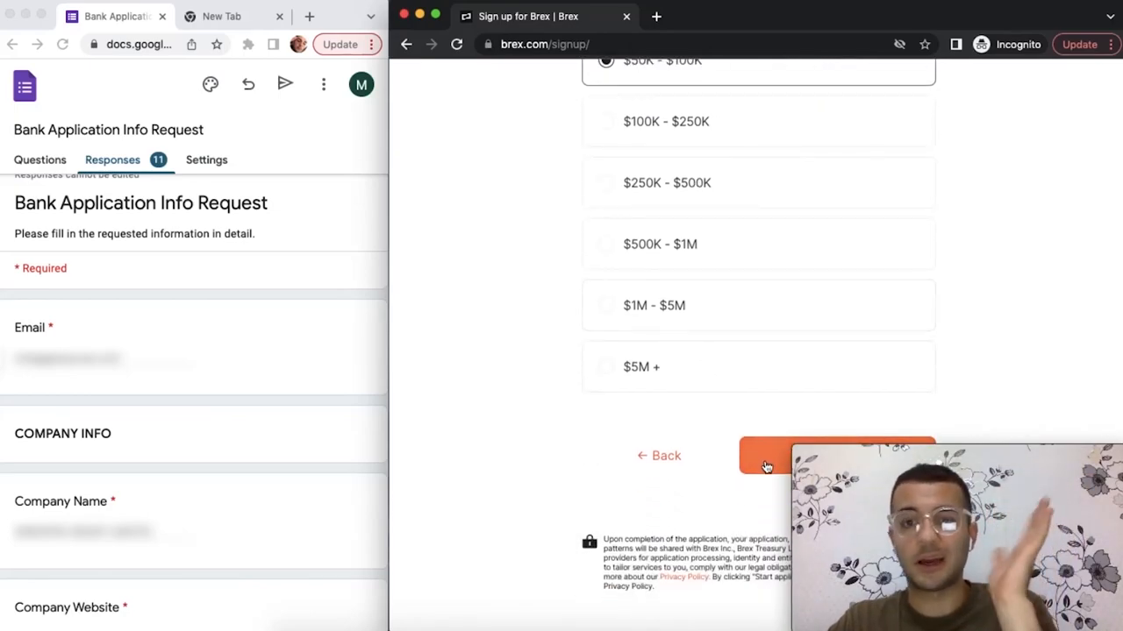
pyautogui.click(766, 465)
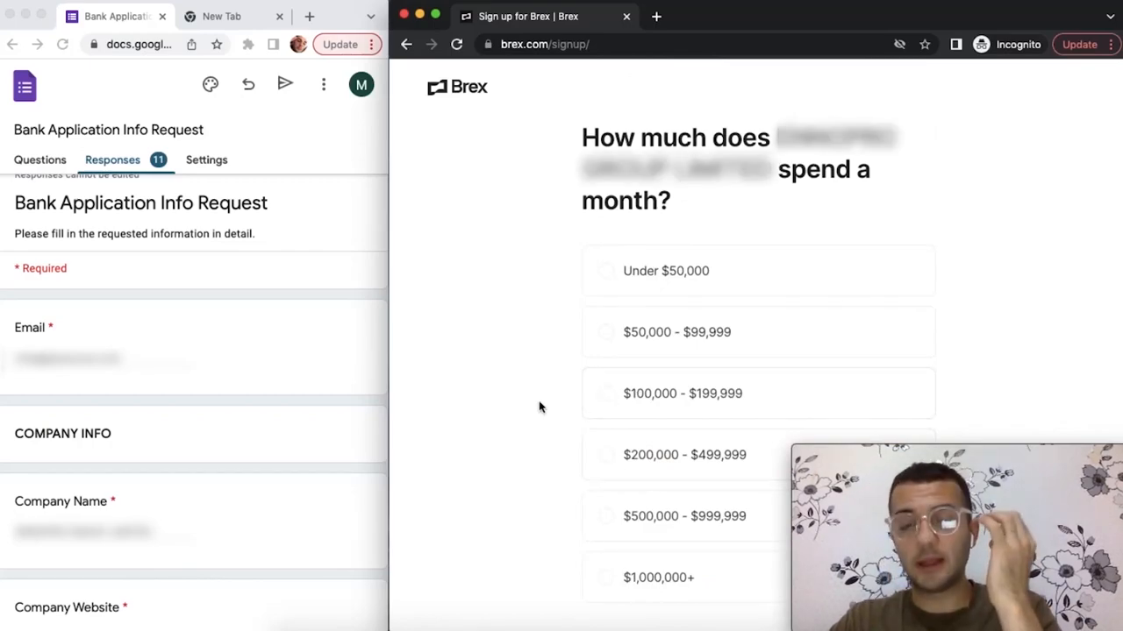
pyautogui.click(699, 344)
pyautogui.scroll(-1, 699, 345)
pyautogui.click(675, 213)
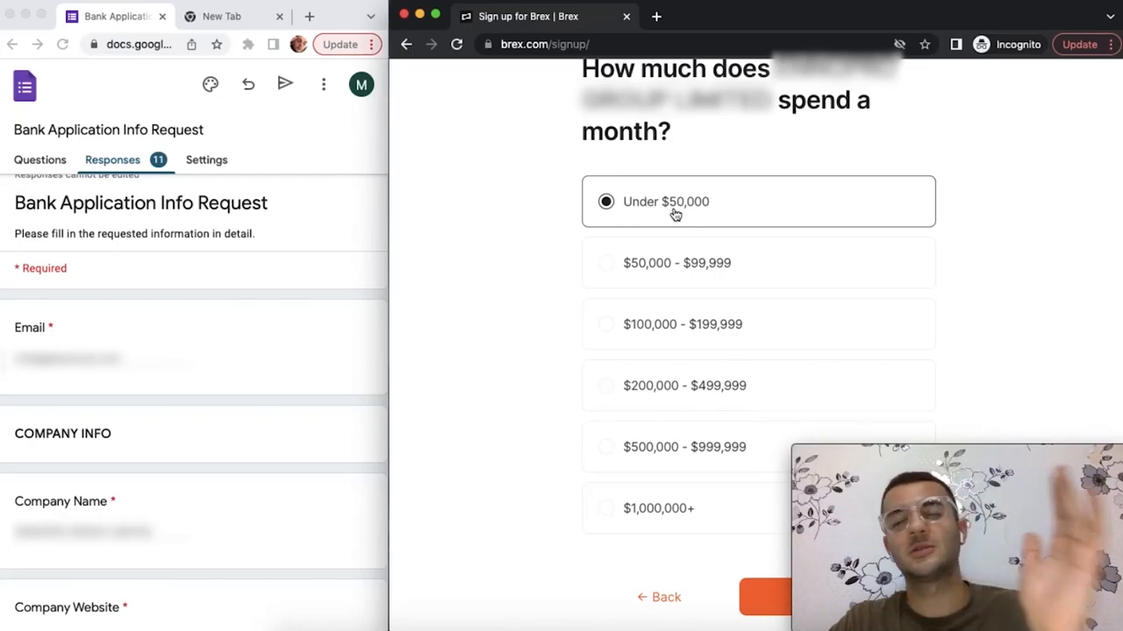
# Answer monthly spend as $50,000 - $99,999 and submit to finish the signup questions
pyautogui.click(686, 262)
pyautogui.click(765, 597)
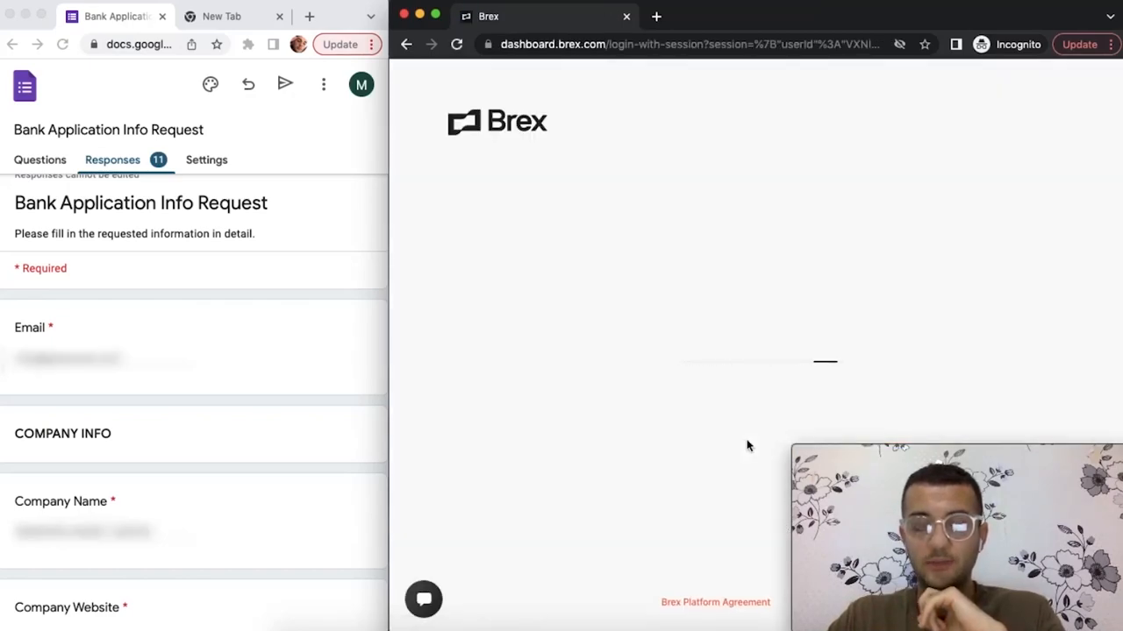
pyautogui.scroll(-1, 726, 379)
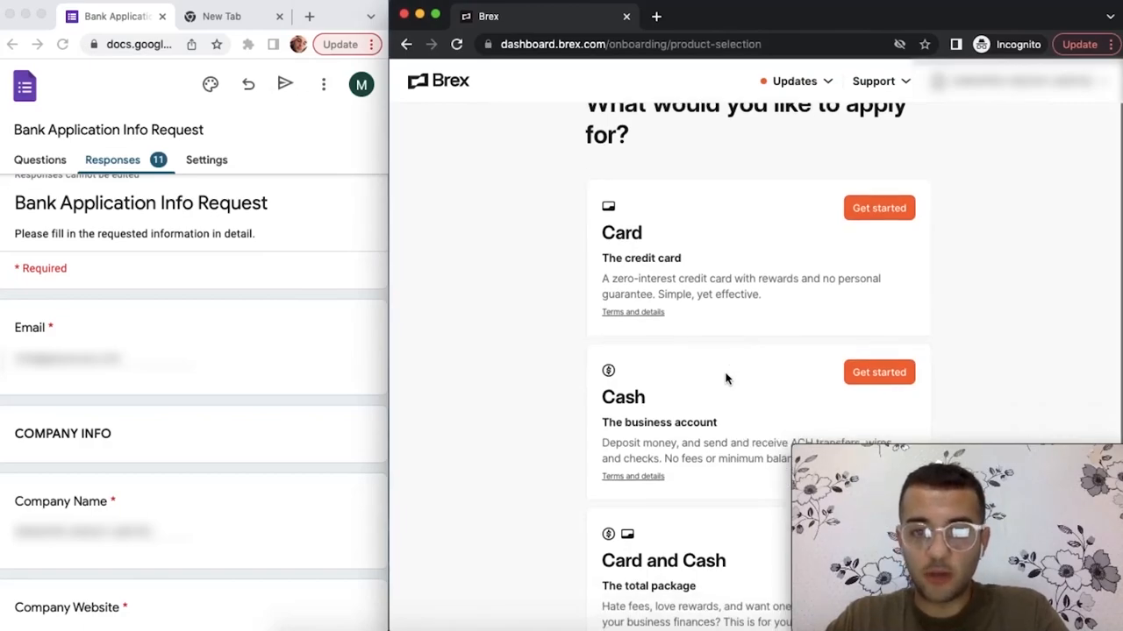
pyautogui.scroll(-4, 727, 379)
pyautogui.scroll(4, 739, 343)
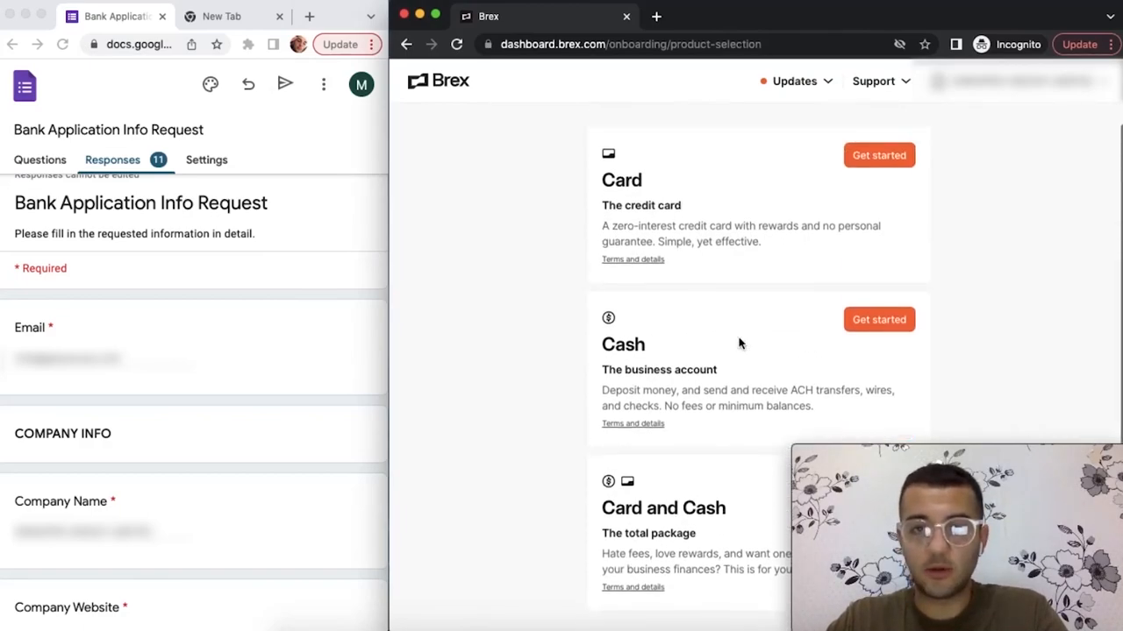
pyautogui.scroll(-2, 739, 343)
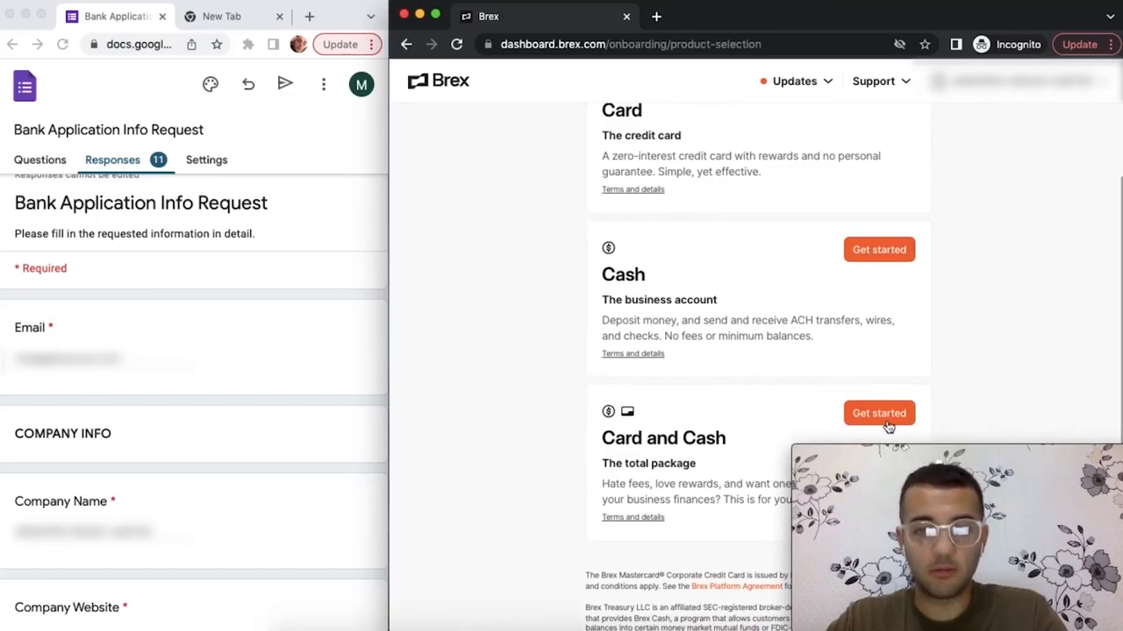
# Choose the Card and Cash product to begin its application
pyautogui.click(879, 413)
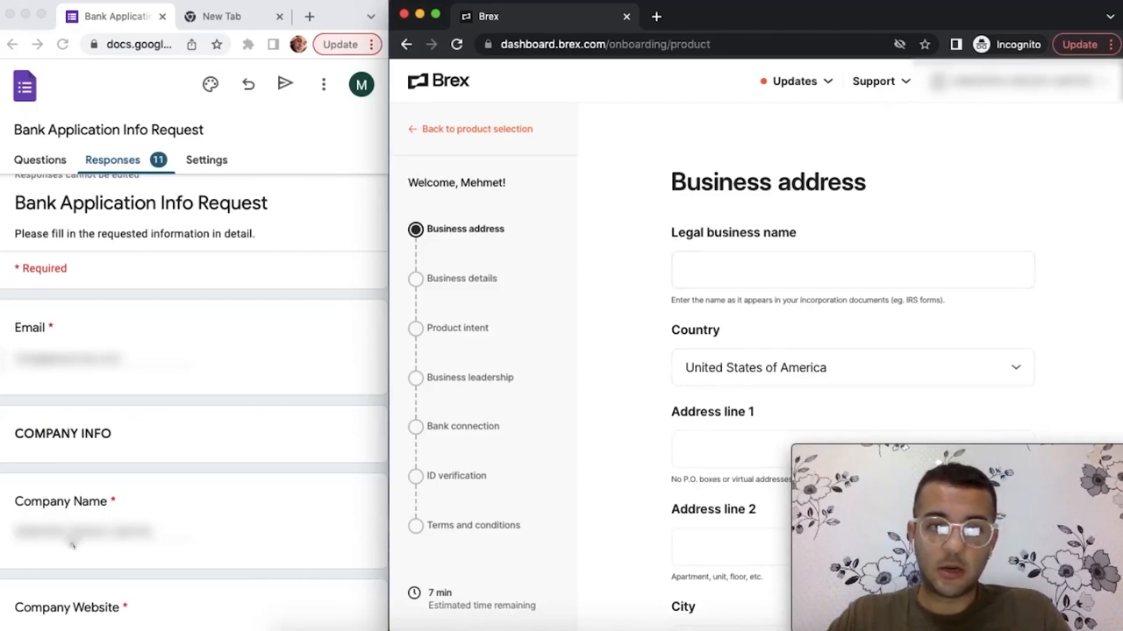
# Paste the company name as legal business name and the business address into Address line 1
pyautogui.moveTo(155, 532); pyautogui.dragTo(16, 531)
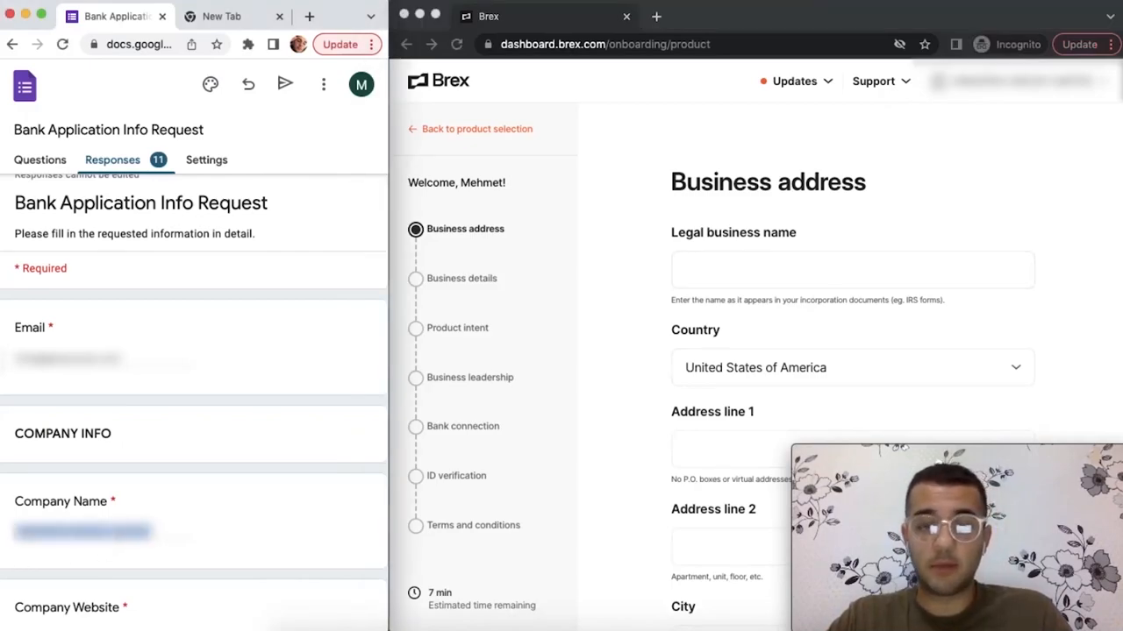
pyautogui.click(719, 270)
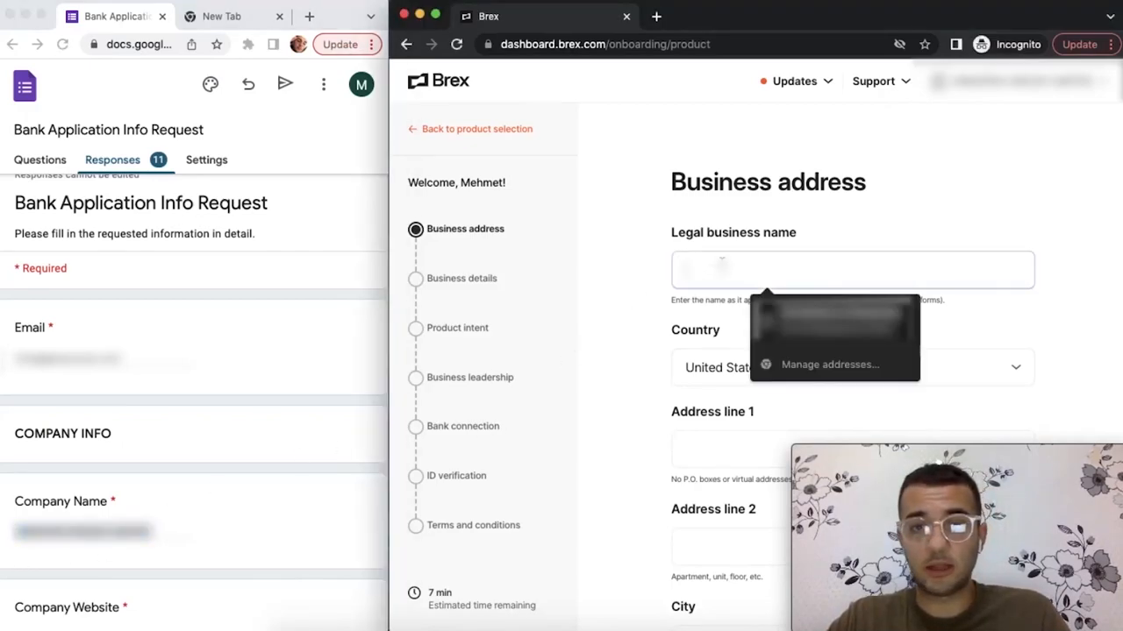
pyautogui.press('super+v')
pyautogui.scroll(-2, 701, 375)
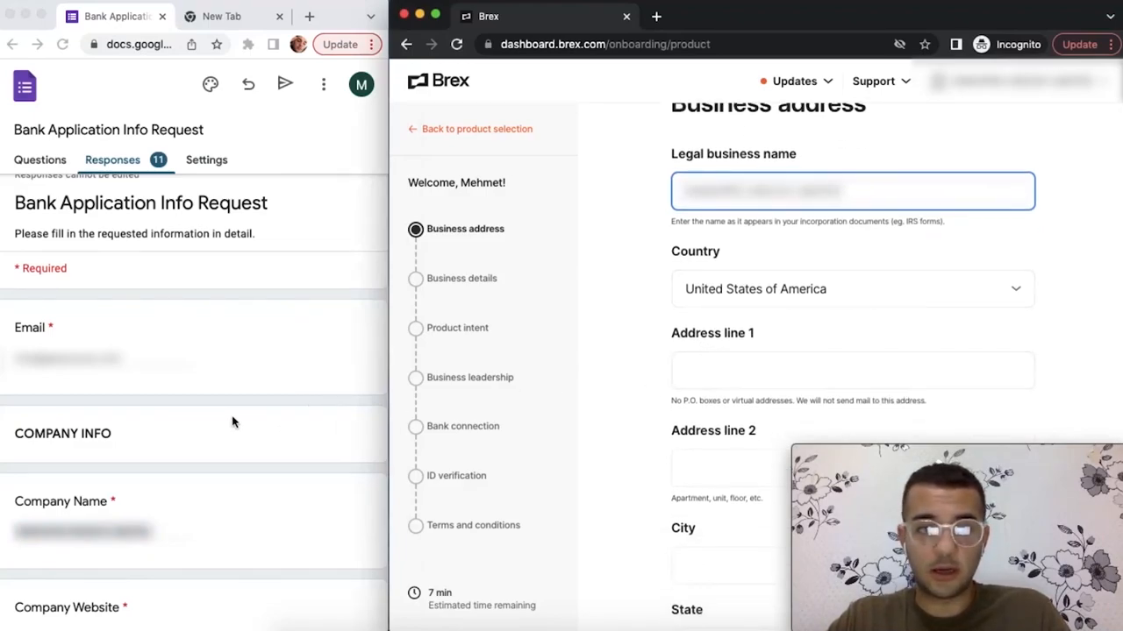
pyautogui.scroll(-5, 234, 422)
pyautogui.scroll(-5, 233, 422)
pyautogui.scroll(-5, 234, 422)
pyautogui.scroll(-5, 219, 351)
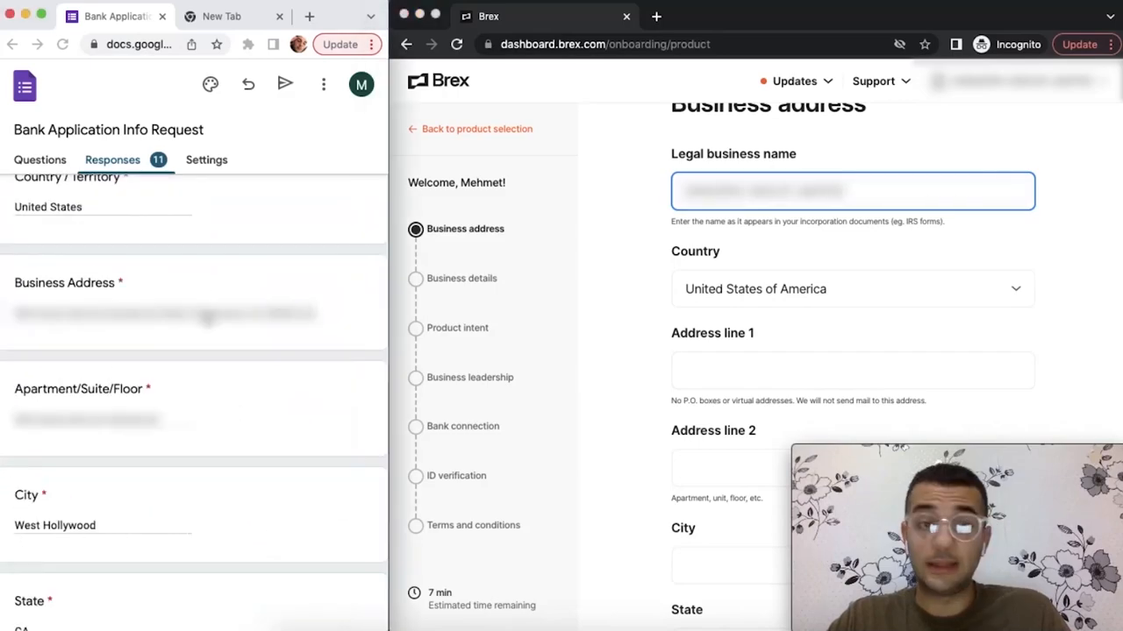
pyautogui.tripleClick(208, 318)
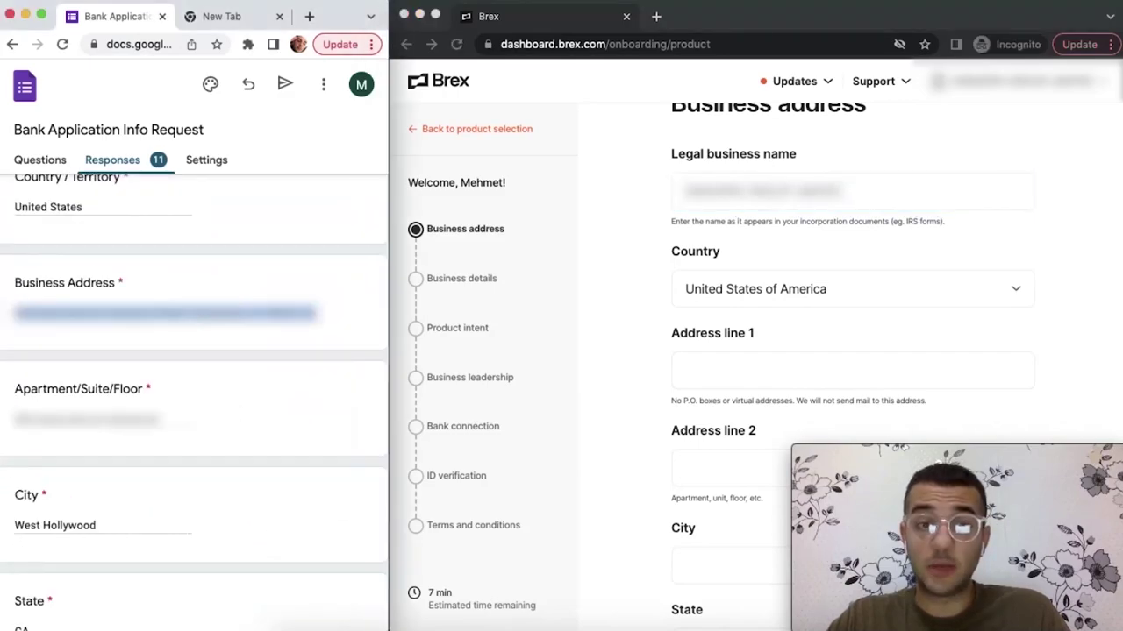
pyautogui.click(719, 389)
pyautogui.click(745, 371)
pyautogui.press('super+v')
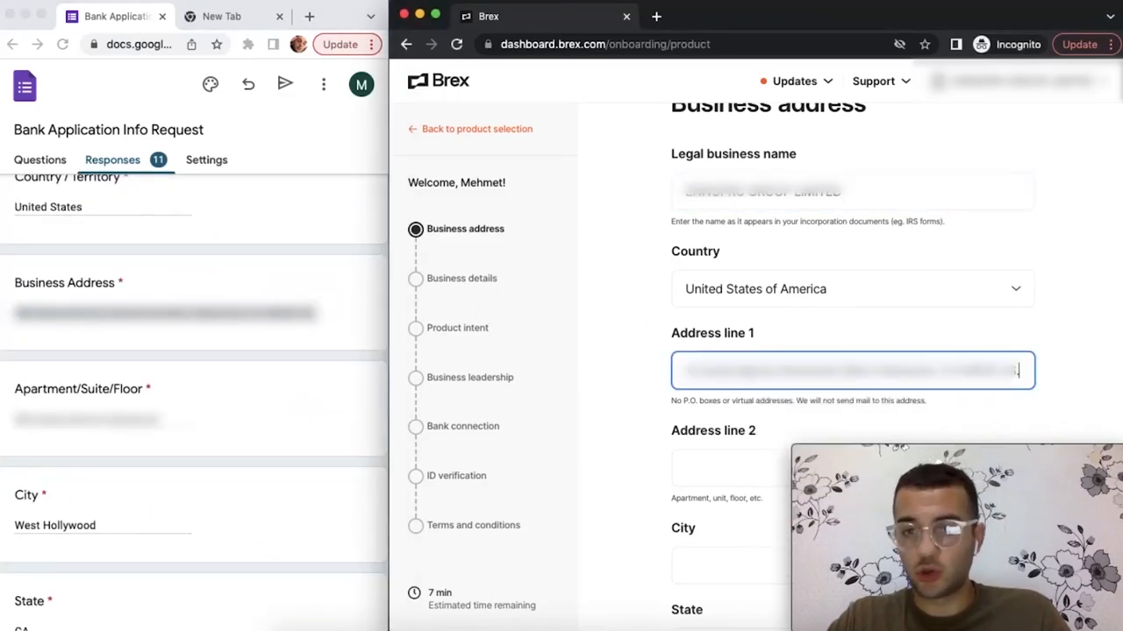
pyautogui.scroll(-1, 662, 369)
pyautogui.click(662, 339)
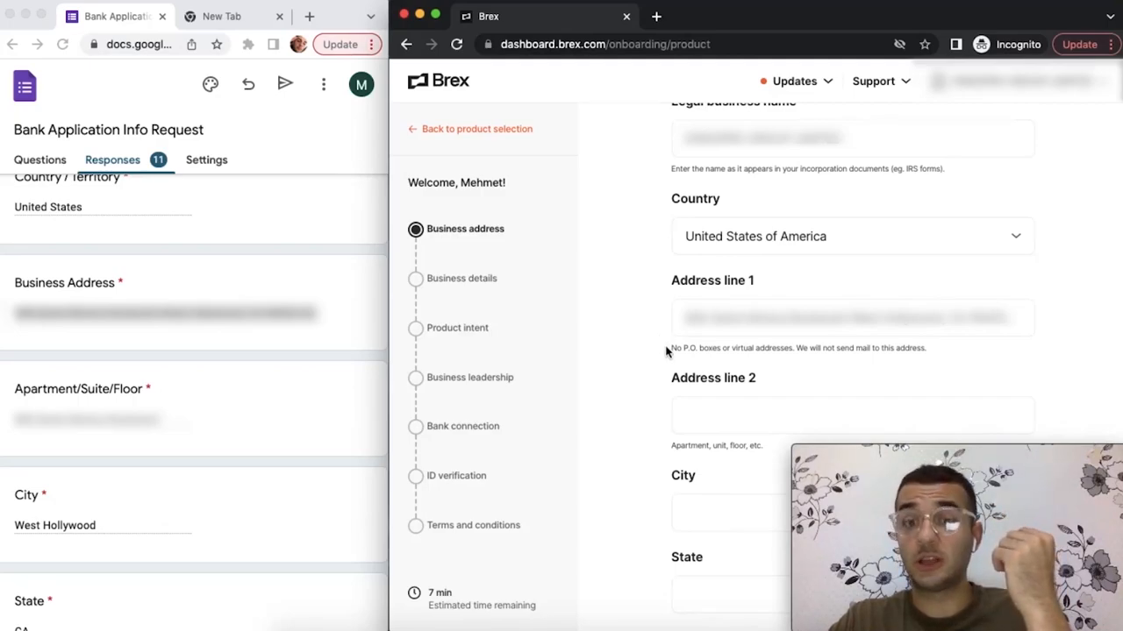
pyautogui.scroll(-2, 667, 352)
pyautogui.scroll(-1, 666, 352)
pyautogui.scroll(-1, 667, 352)
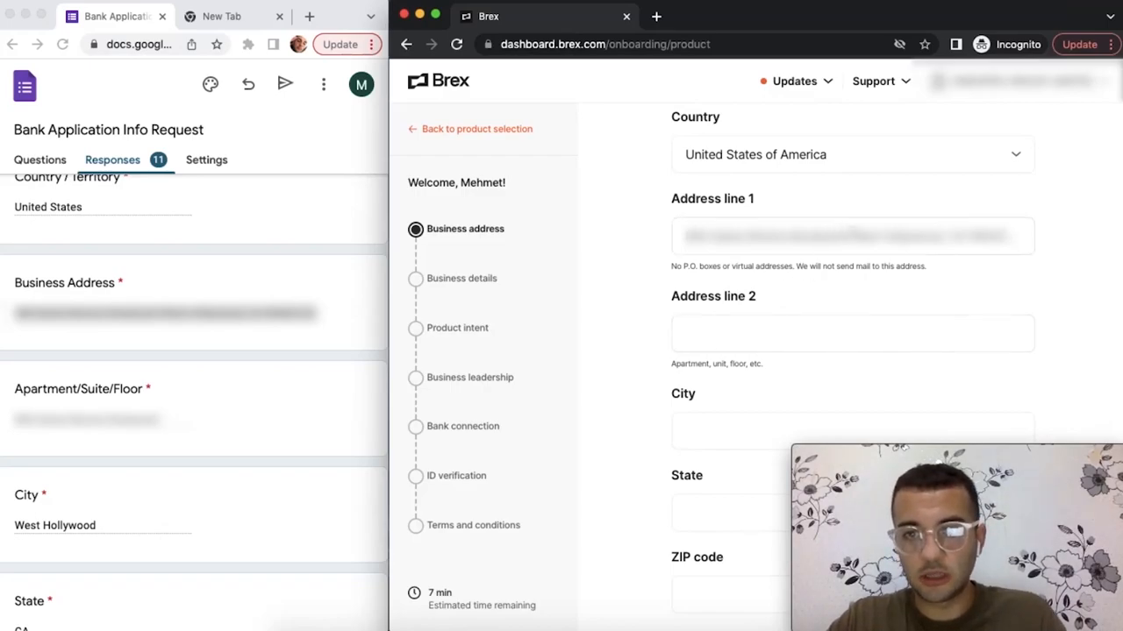
# Trim the address line, enter West Hollywood, California and ZIP, and submit the address
pyautogui.click(919, 237)
pyautogui.moveTo(1017, 237); pyautogui.dragTo(855, 237)
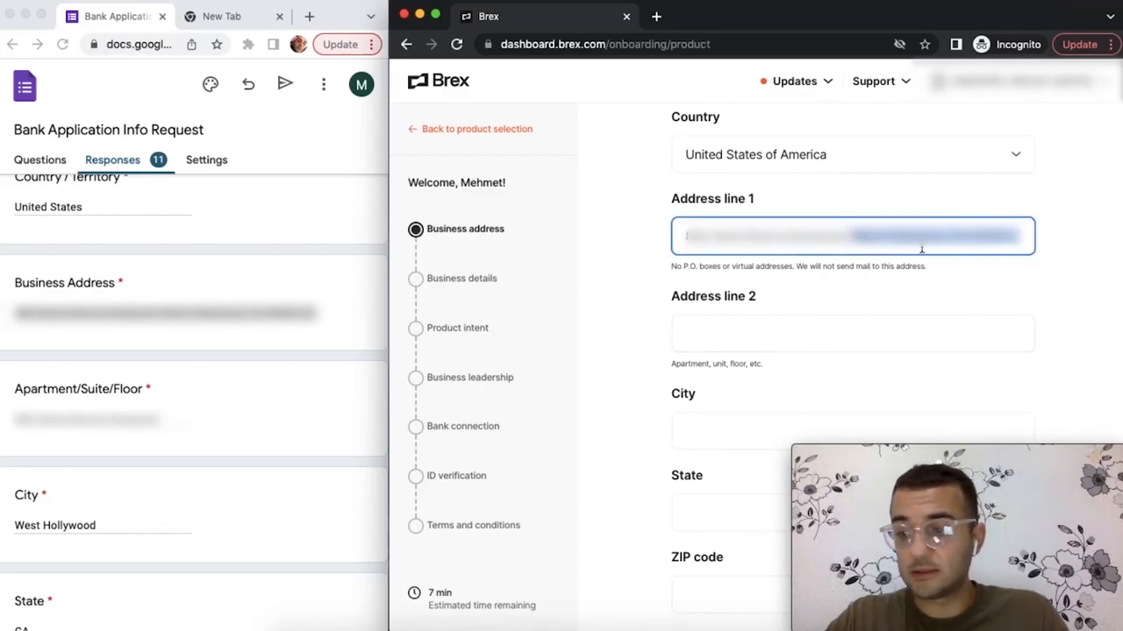
pyautogui.click(761, 430)
pyautogui.write('West Hollywood')
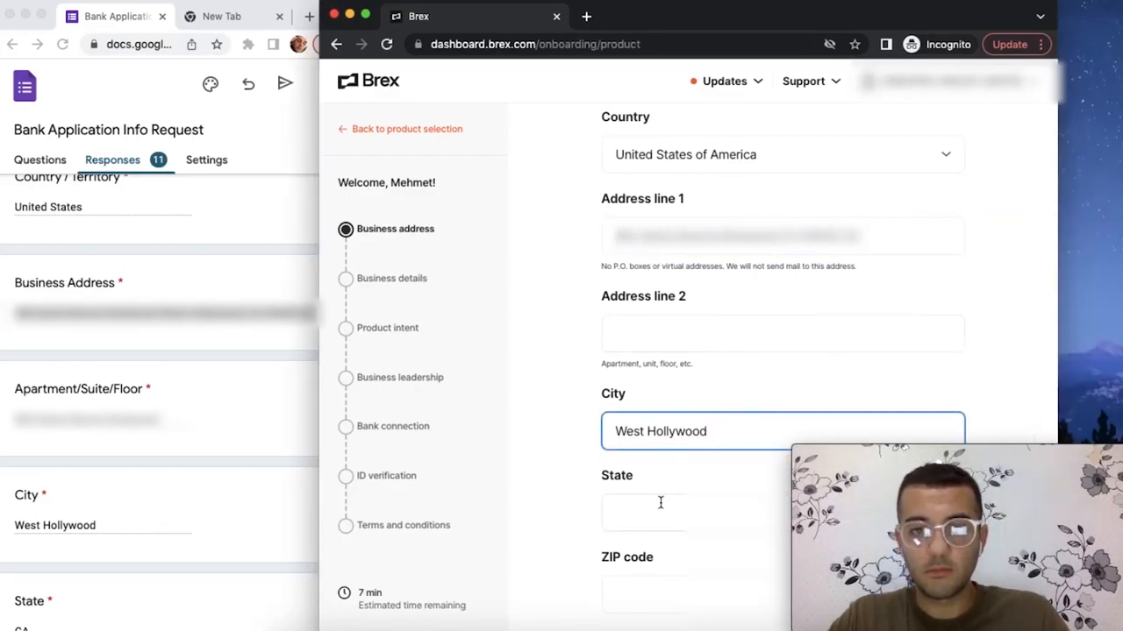
pyautogui.click(660, 502)
pyautogui.write('California')
pyautogui.click(684, 595)
pyautogui.write('90025')
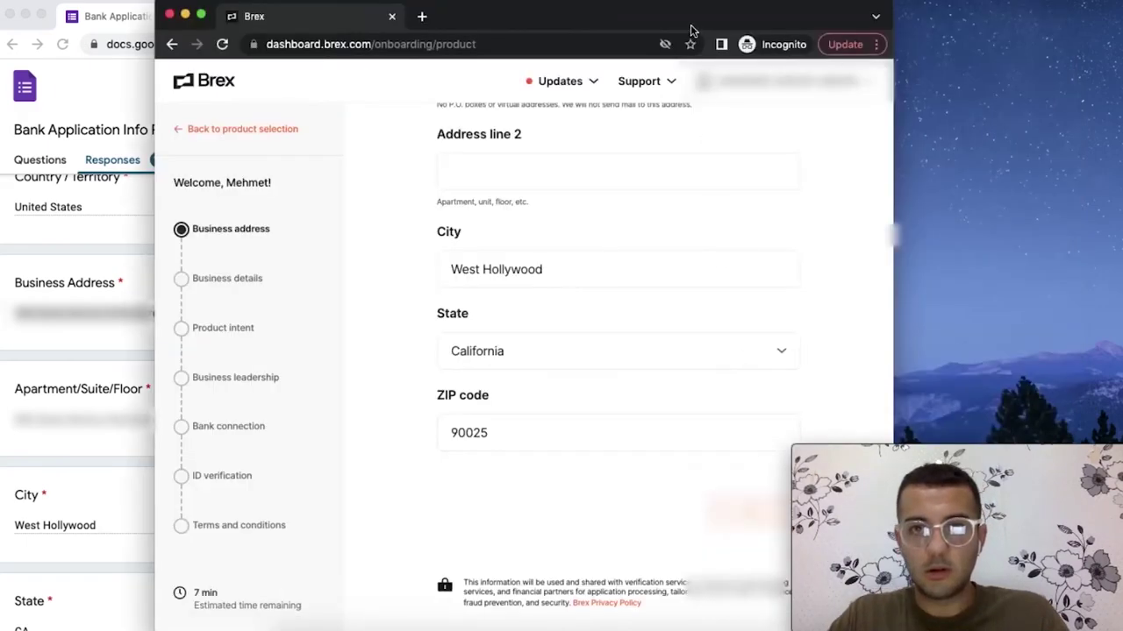
pyautogui.click(930, 511)
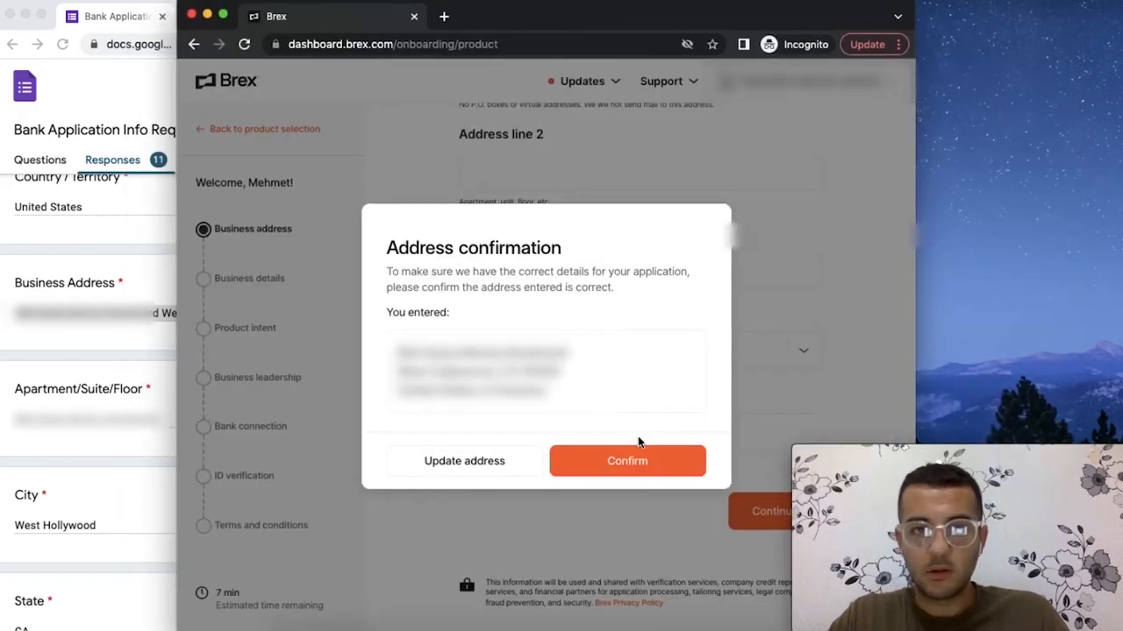
# Confirm the address, enter the EIN, and set the business type to C-Corp
pyautogui.click(638, 461)
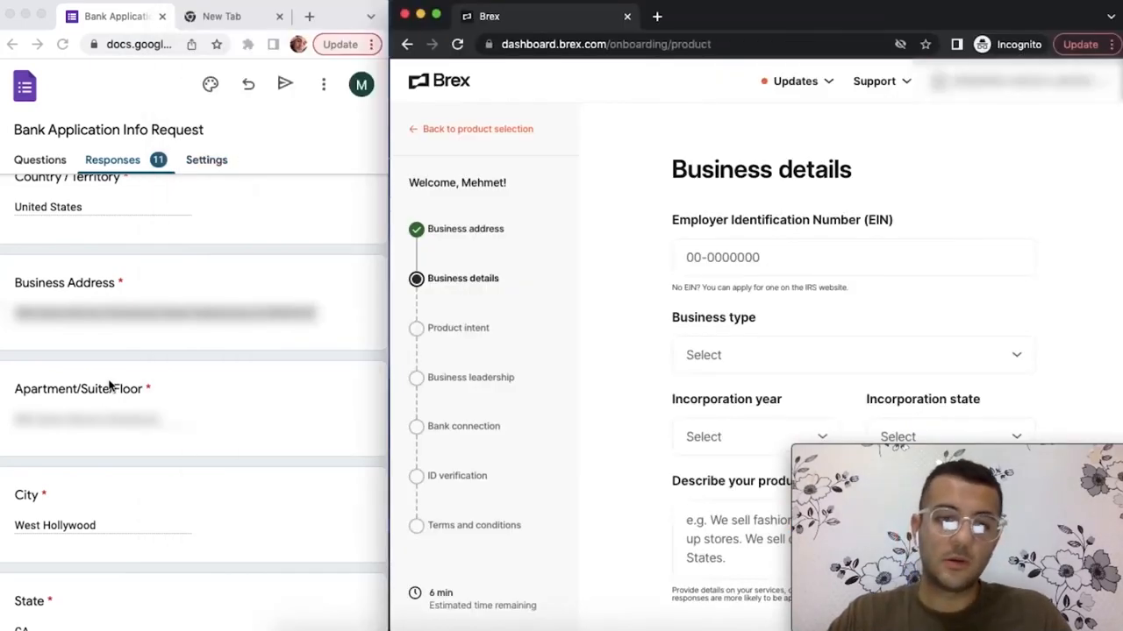
pyautogui.scroll(-3, 110, 384)
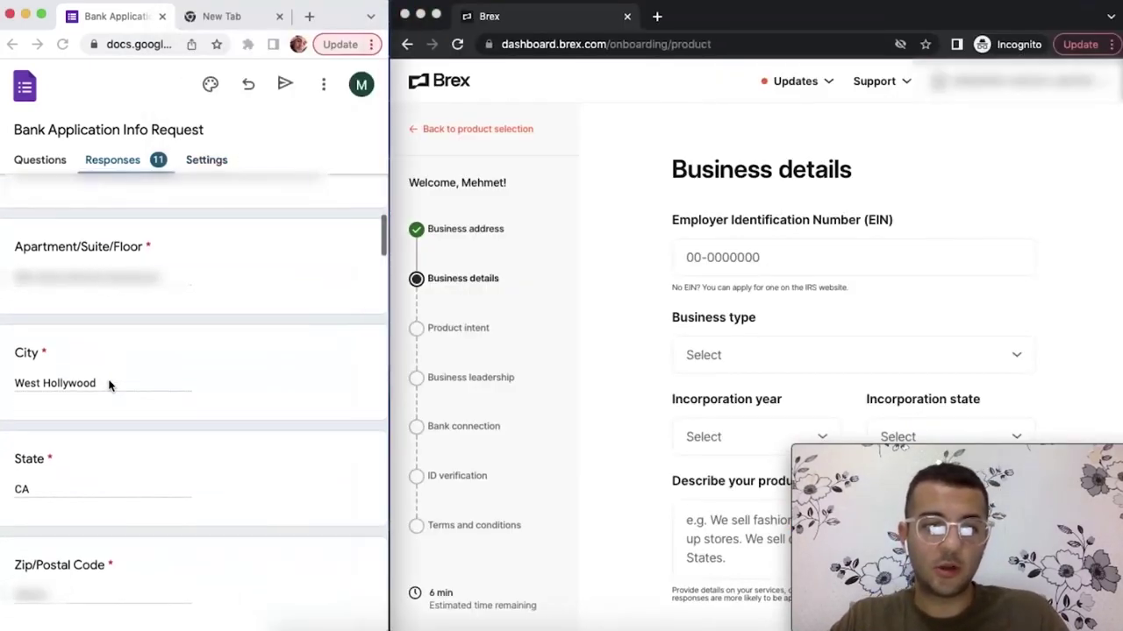
pyautogui.scroll(-3, 109, 385)
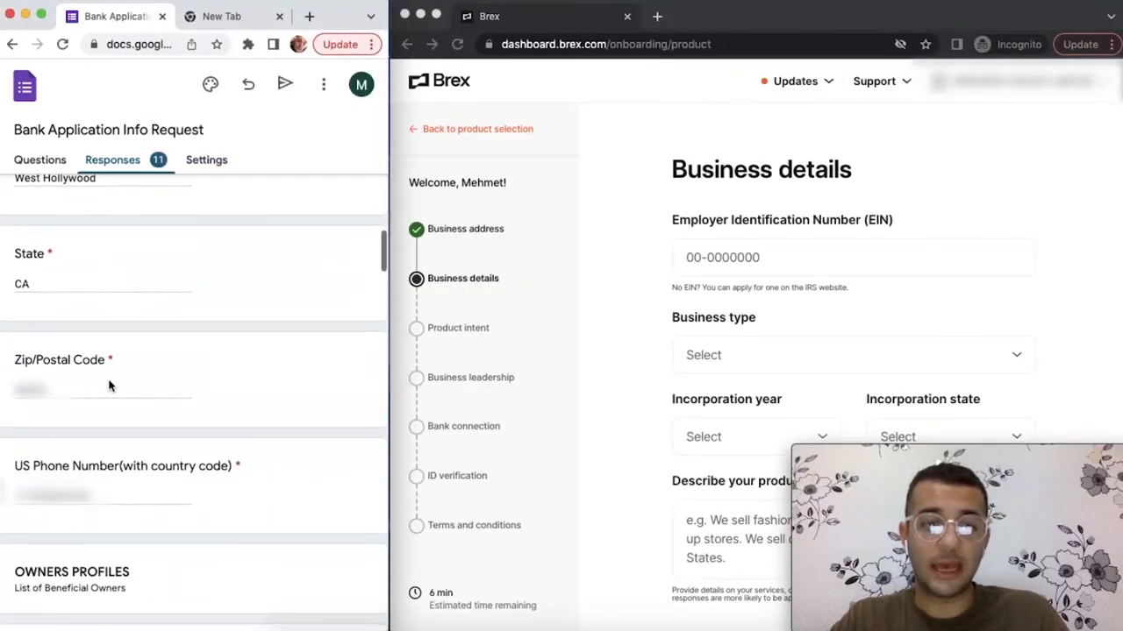
pyautogui.scroll(-3, 110, 384)
pyautogui.scroll(-3, 109, 384)
pyautogui.scroll(-3, 110, 385)
pyautogui.scroll(-3, 110, 385)
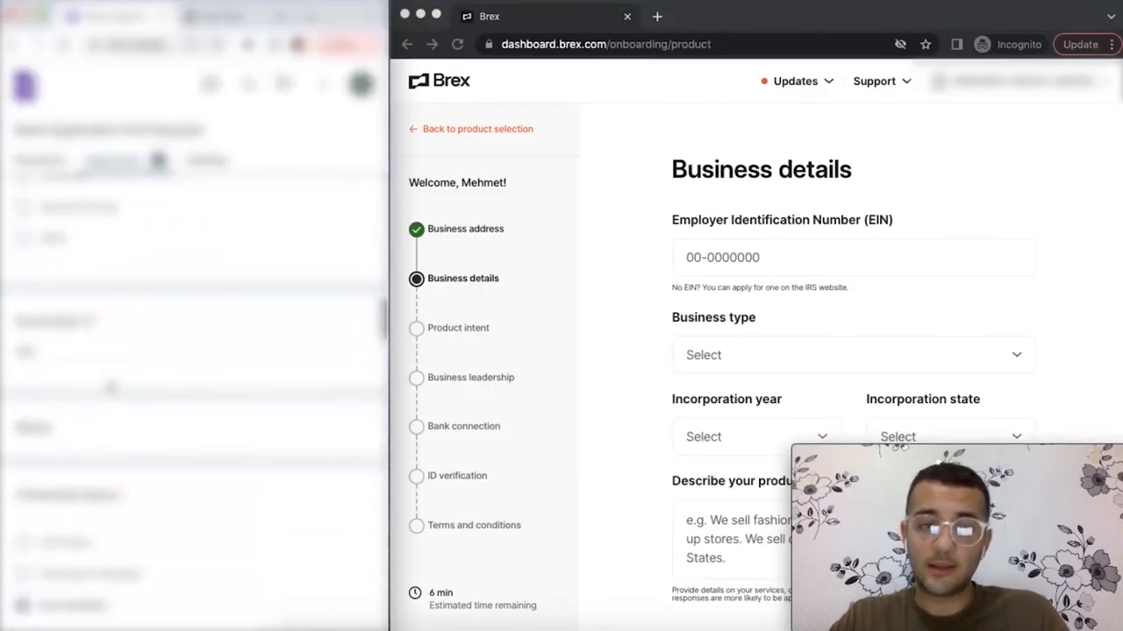
pyautogui.scroll(-3, 110, 384)
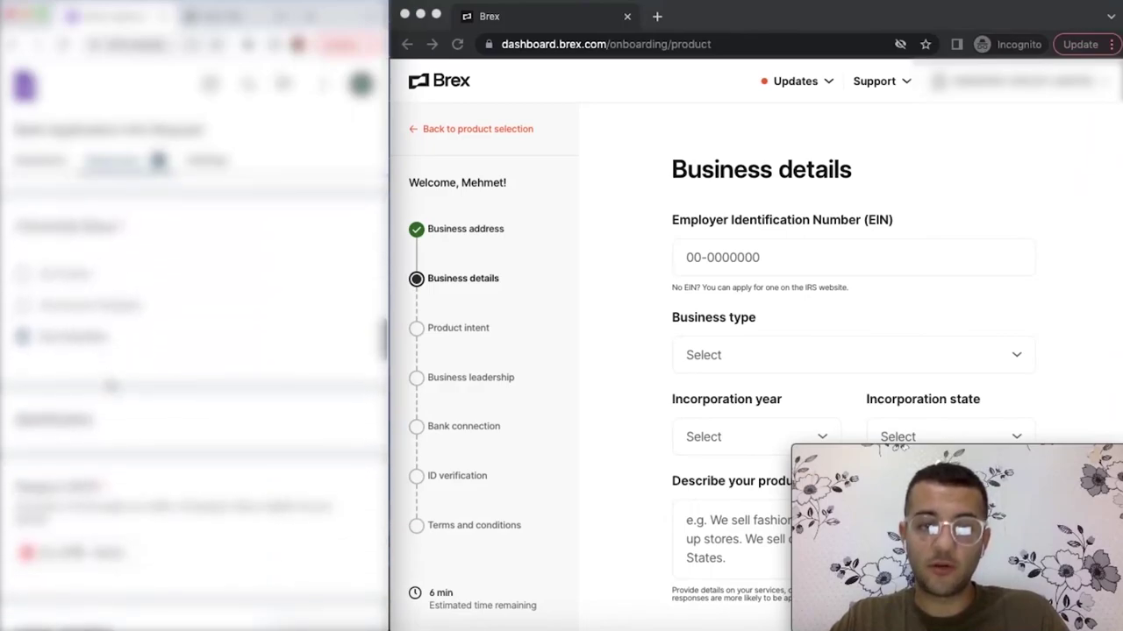
pyautogui.scroll(-3, 109, 384)
pyautogui.scroll(-3, 109, 384)
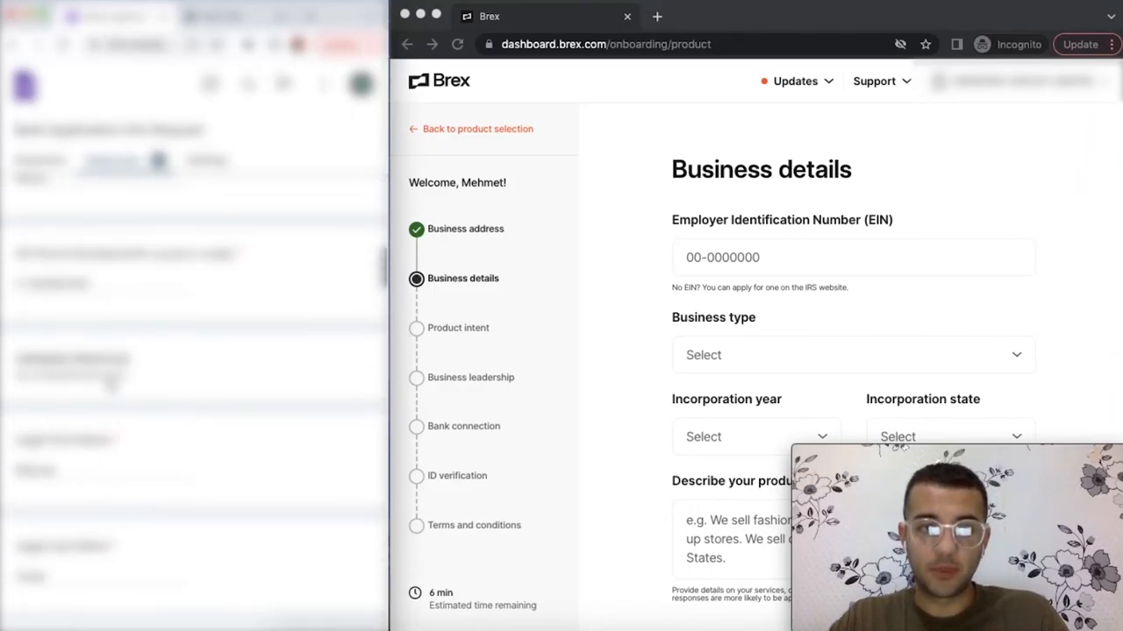
pyautogui.scroll(-3, 110, 384)
pyautogui.scroll(-3, 109, 385)
pyautogui.scroll(-3, 110, 384)
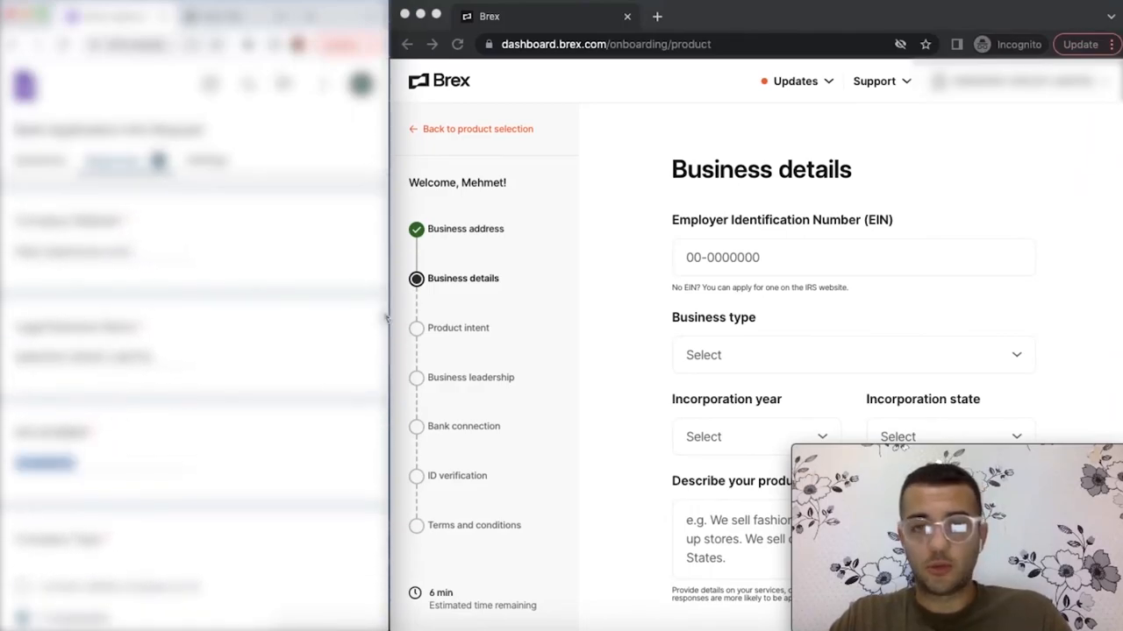
pyautogui.click(692, 257)
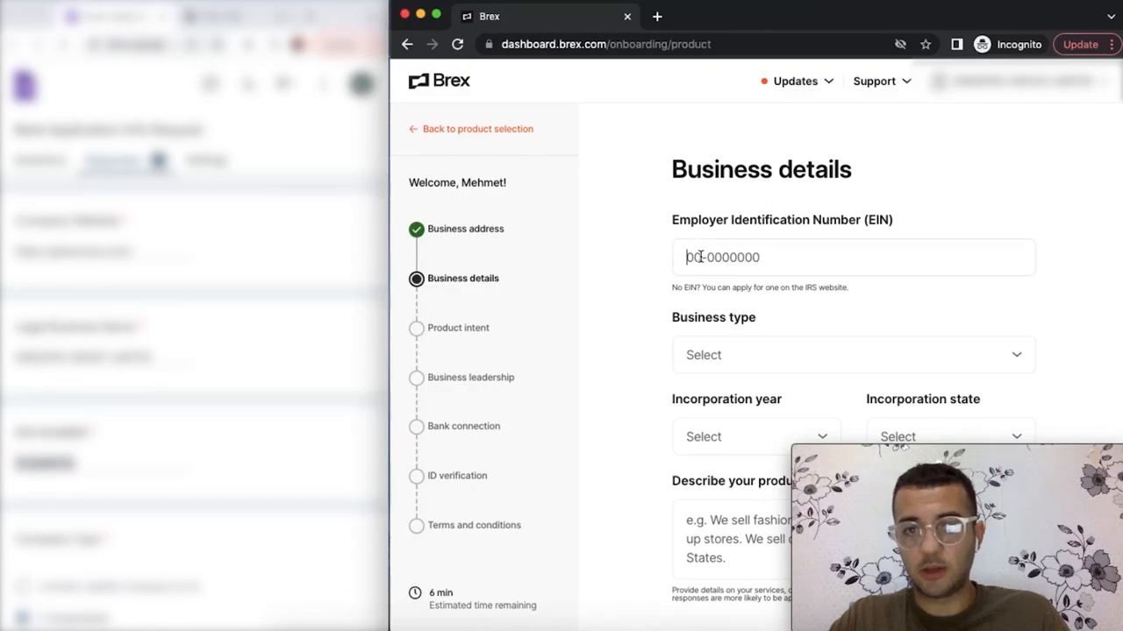
pyautogui.write('EIN')
pyautogui.scroll(-1, 800, 249)
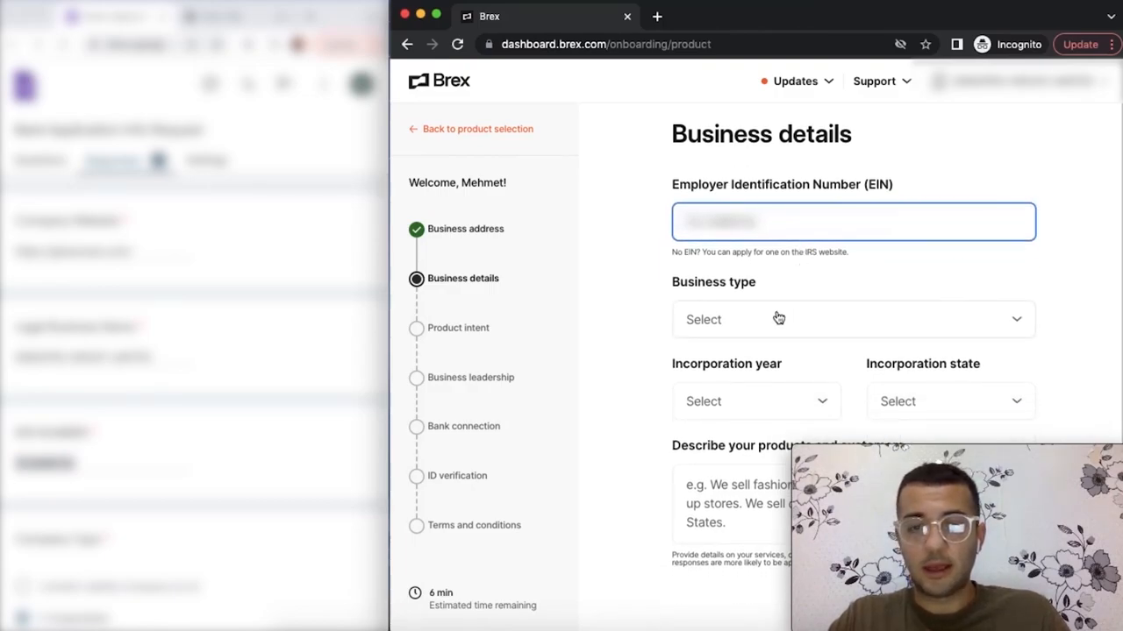
pyautogui.click(778, 317)
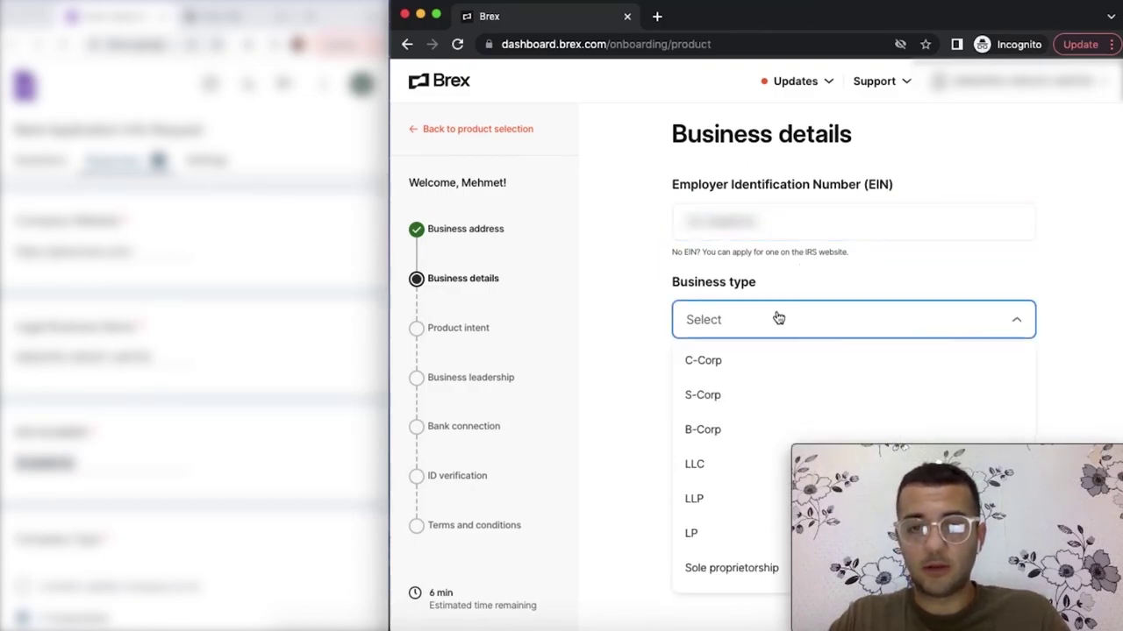
pyautogui.click(732, 374)
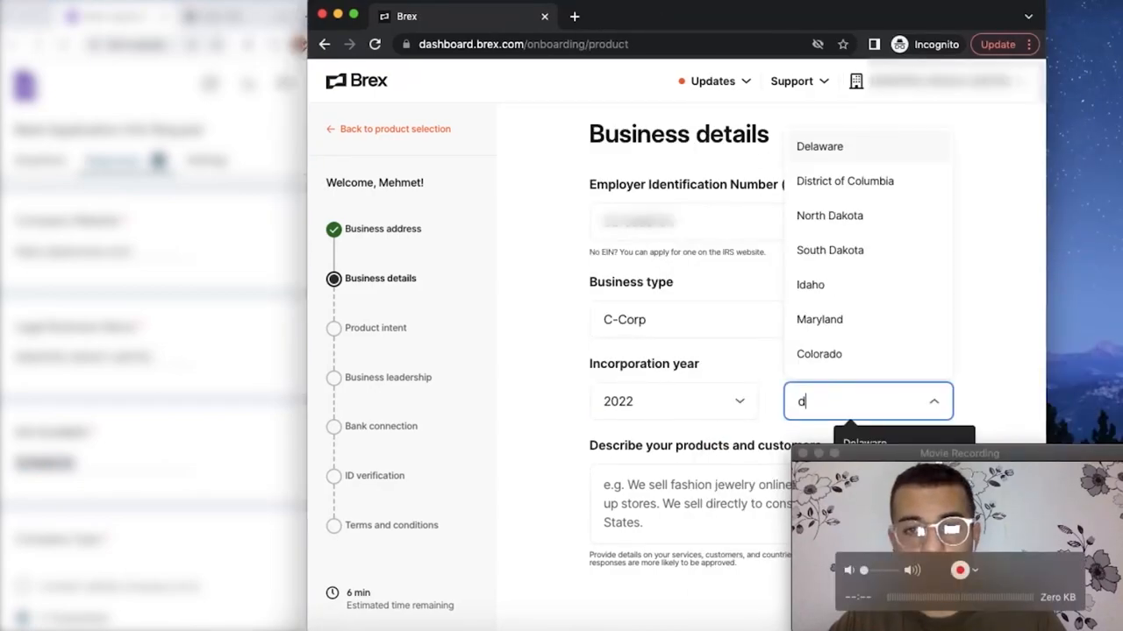
pyautogui.write('e')
# Set incorporation state to Delaware and paste the assistive-devices product description from the form
pyautogui.click(819, 326)
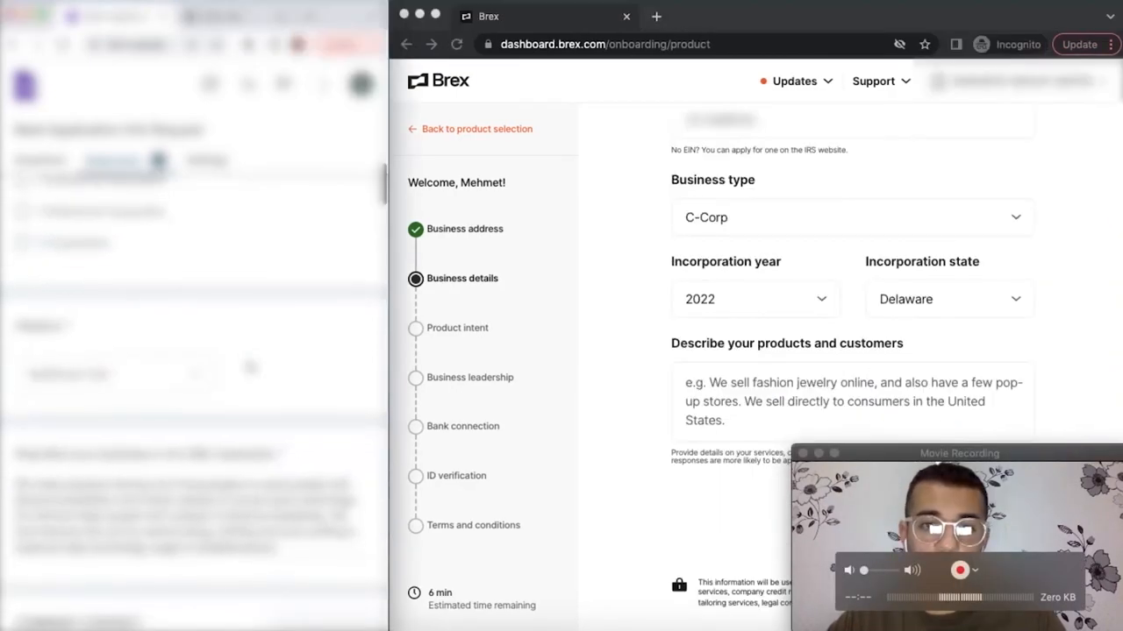
pyautogui.tripleClick(303, 366)
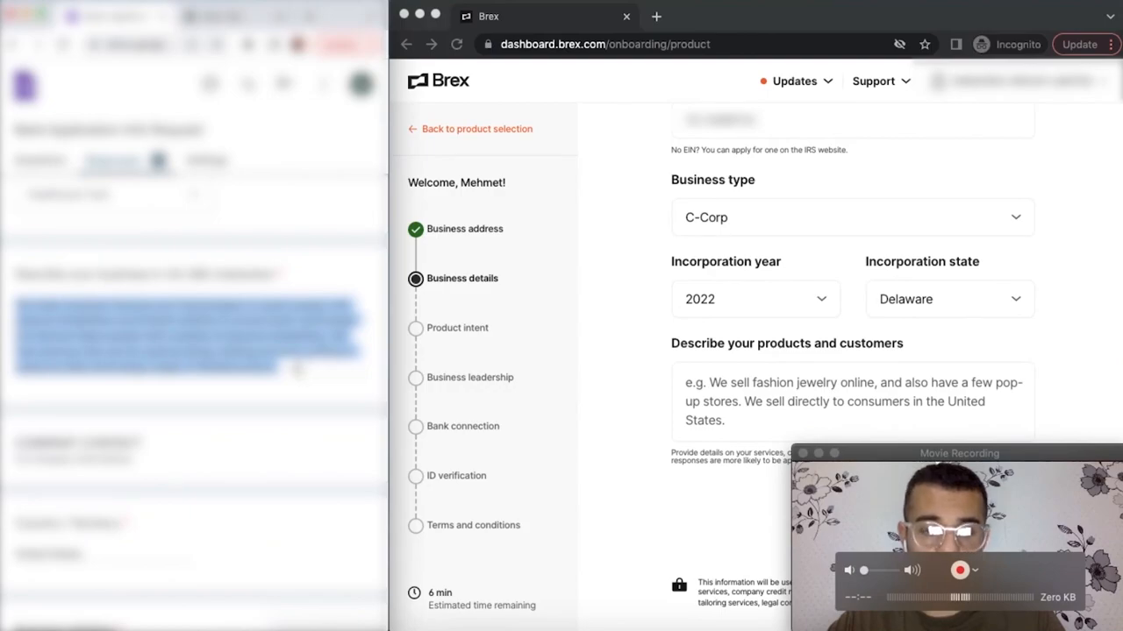
pyautogui.rightClick(247, 355)
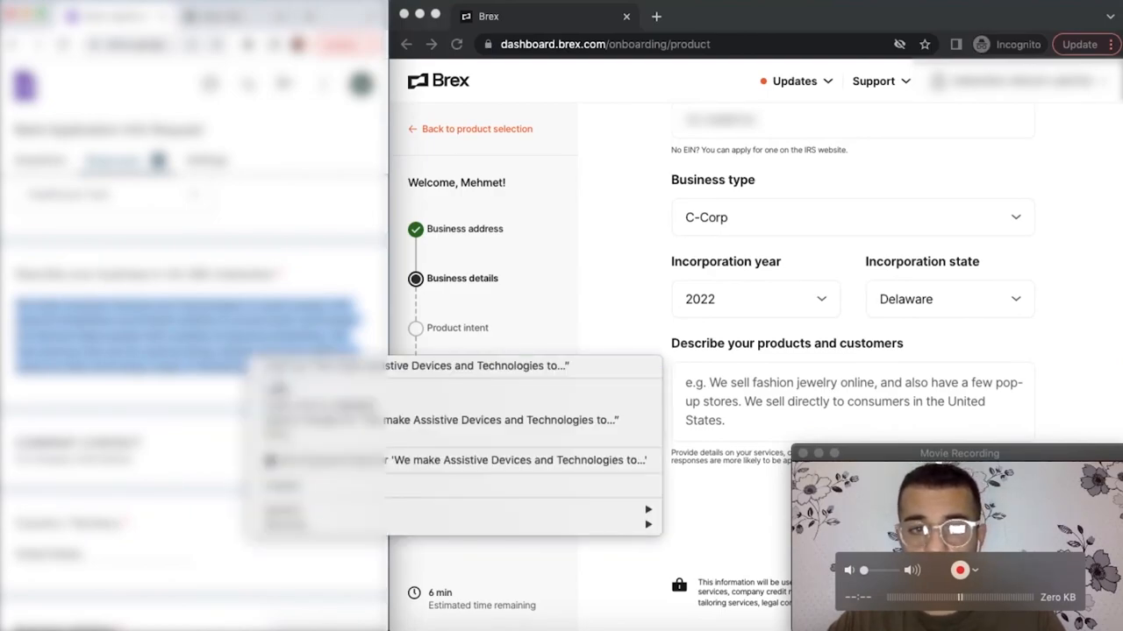
pyautogui.click(439, 391)
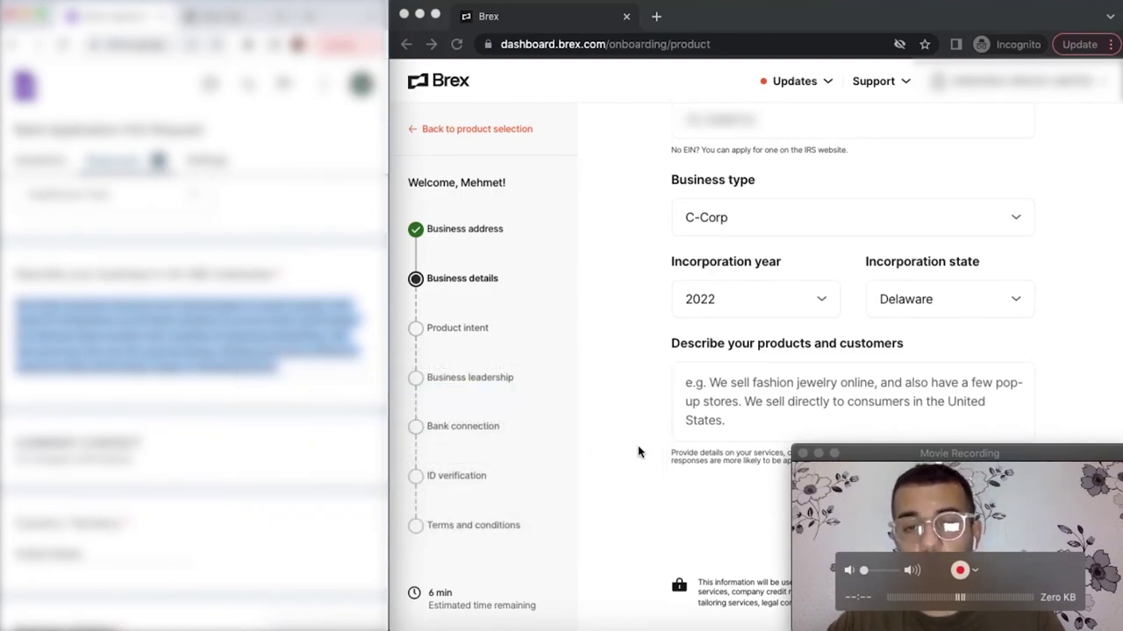
pyautogui.click(708, 402)
pyautogui.click(733, 395)
pyautogui.press('super+v')
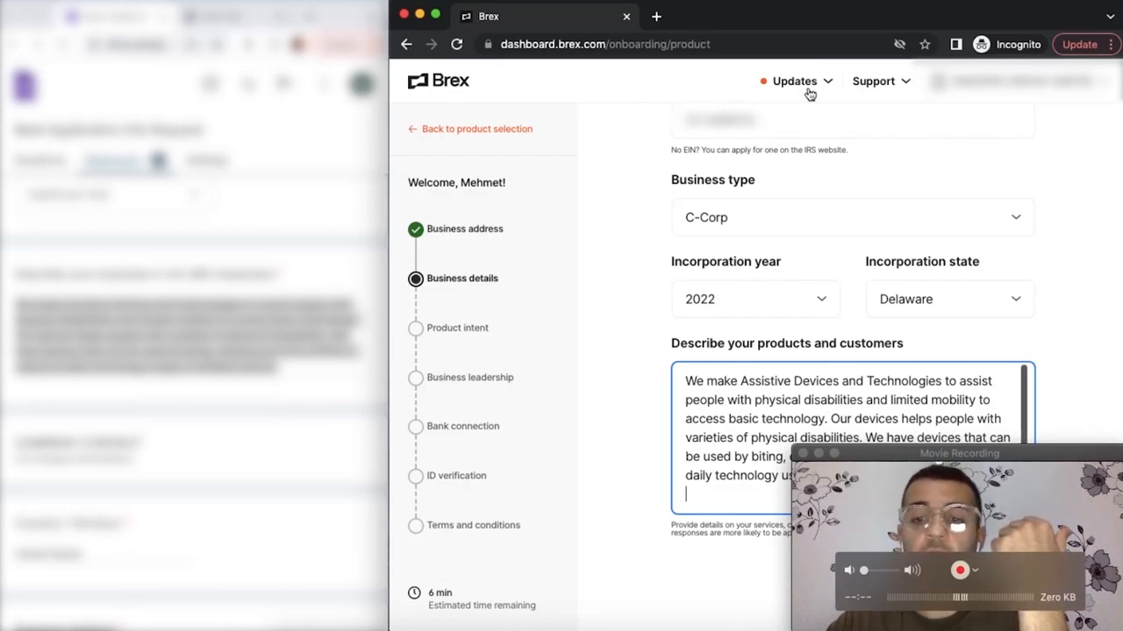
# Submit the business details to reach the Product intent step
pyautogui.click(880, 581)
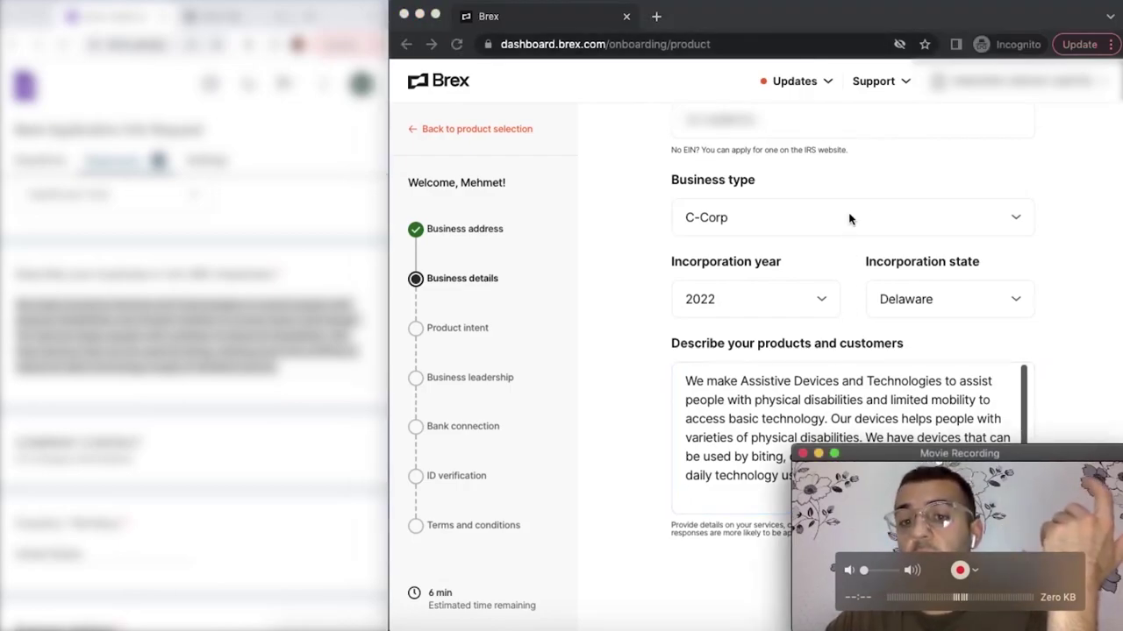
pyautogui.click(868, 167)
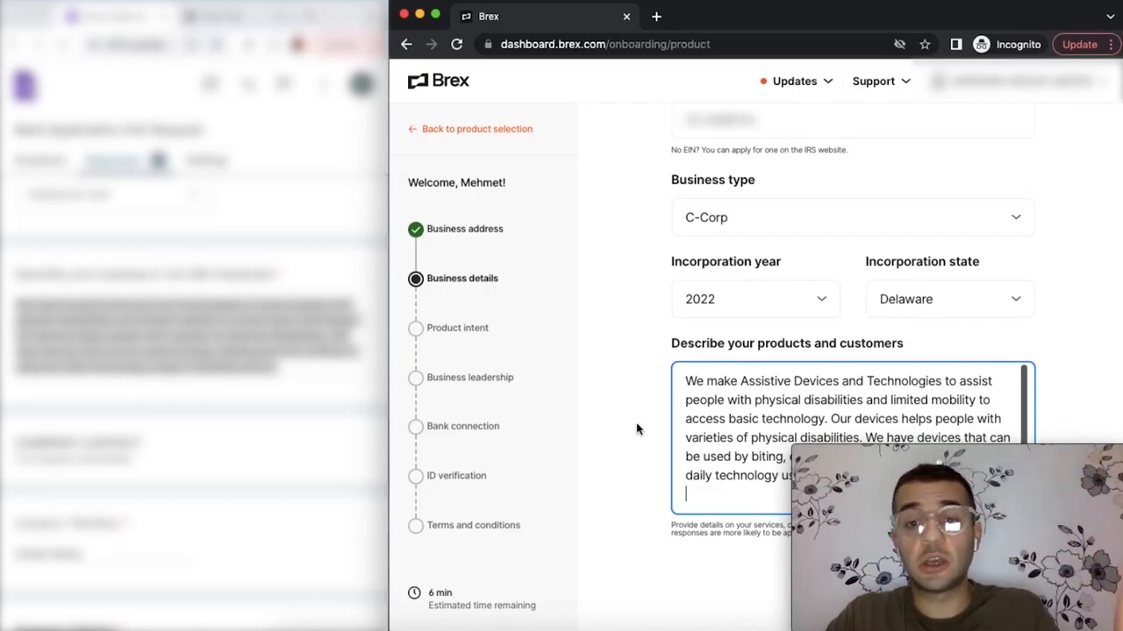
pyautogui.scroll(-2, 638, 428)
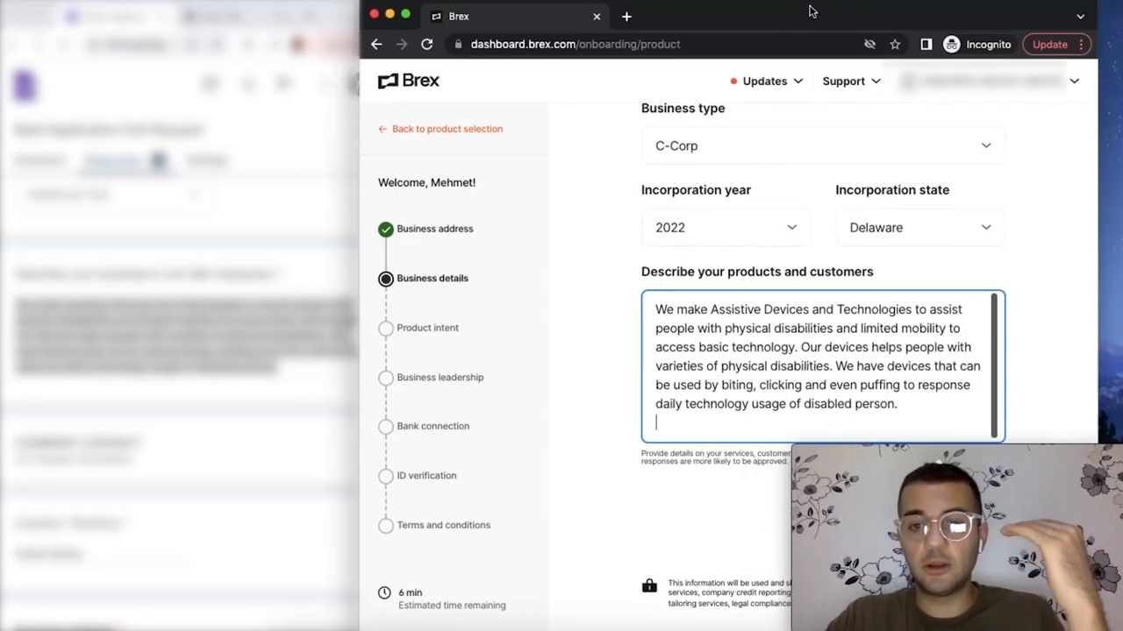
pyautogui.moveTo(842, 12); pyautogui.dragTo(659, 4)
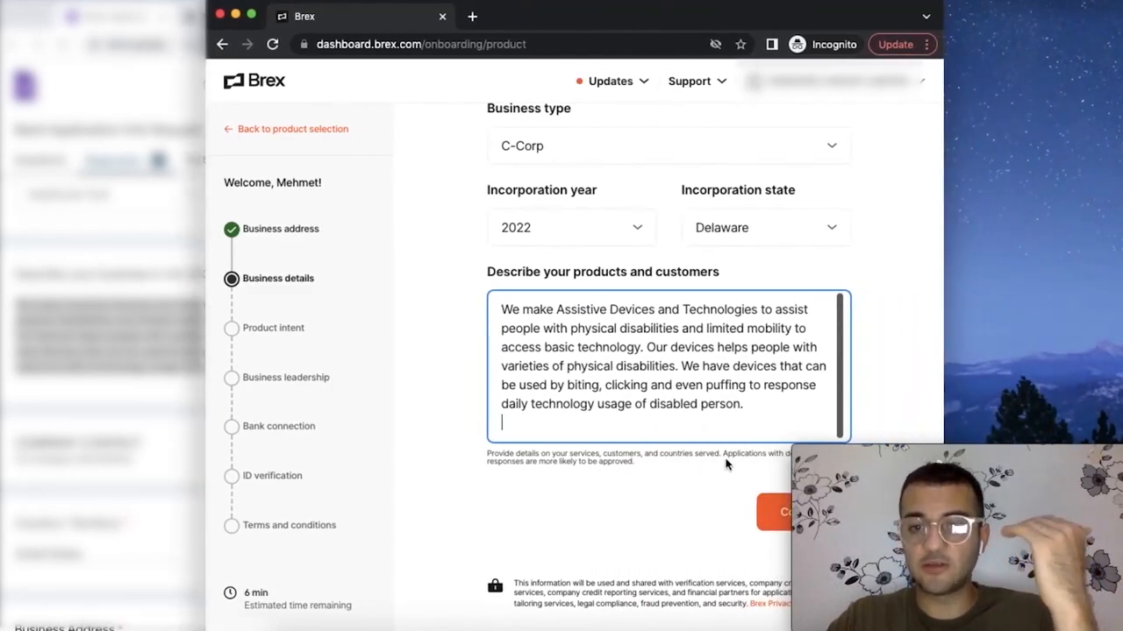
pyautogui.click(781, 518)
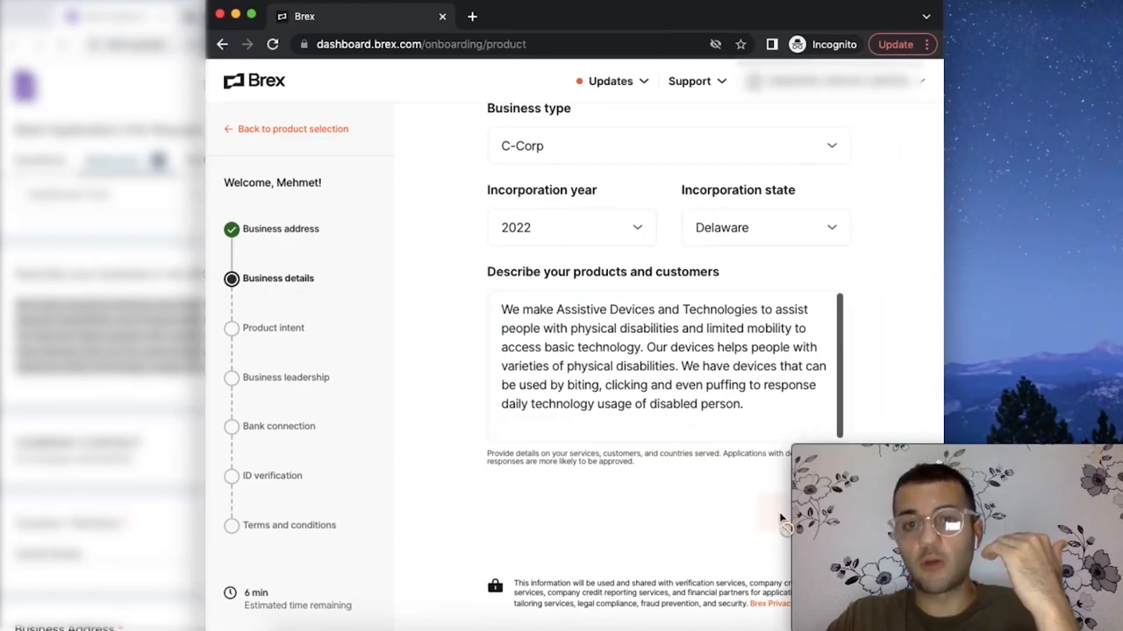
pyautogui.moveTo(675, 21); pyautogui.dragTo(877, 4)
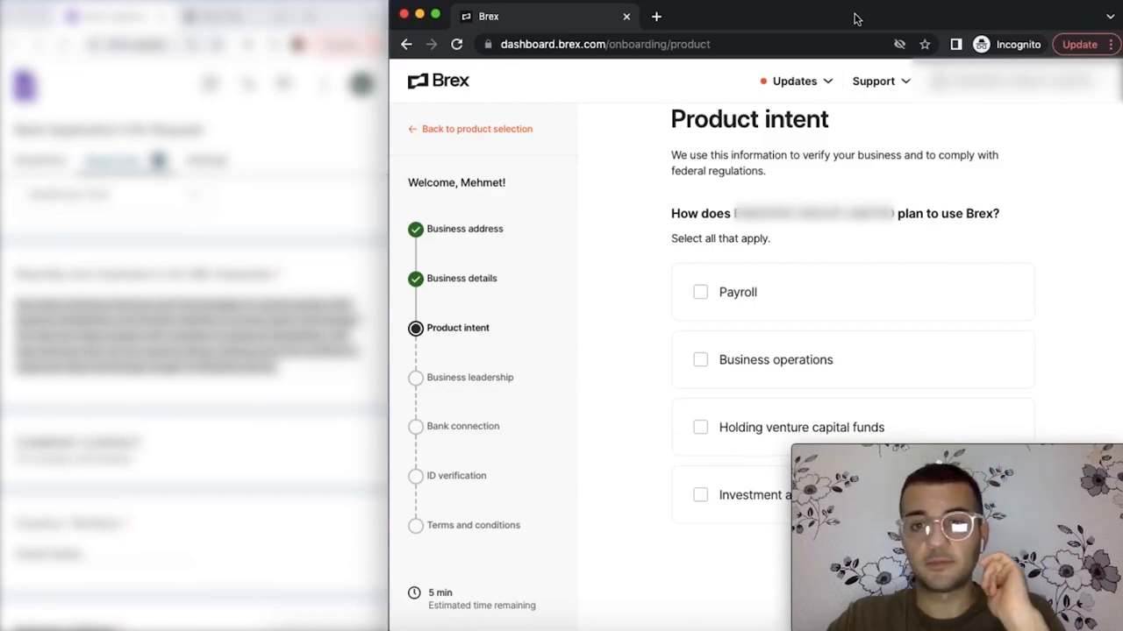
# Submit Business operations and Payroll as planned Brex uses, reaching the monthly transaction amount question
pyautogui.click(799, 367)
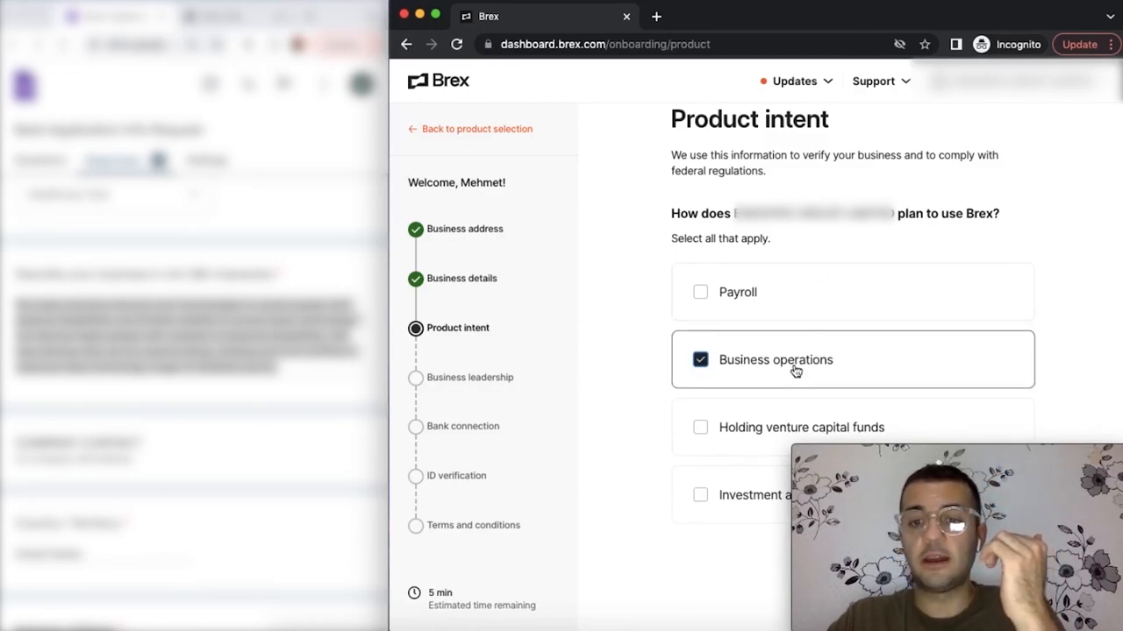
pyautogui.click(704, 314)
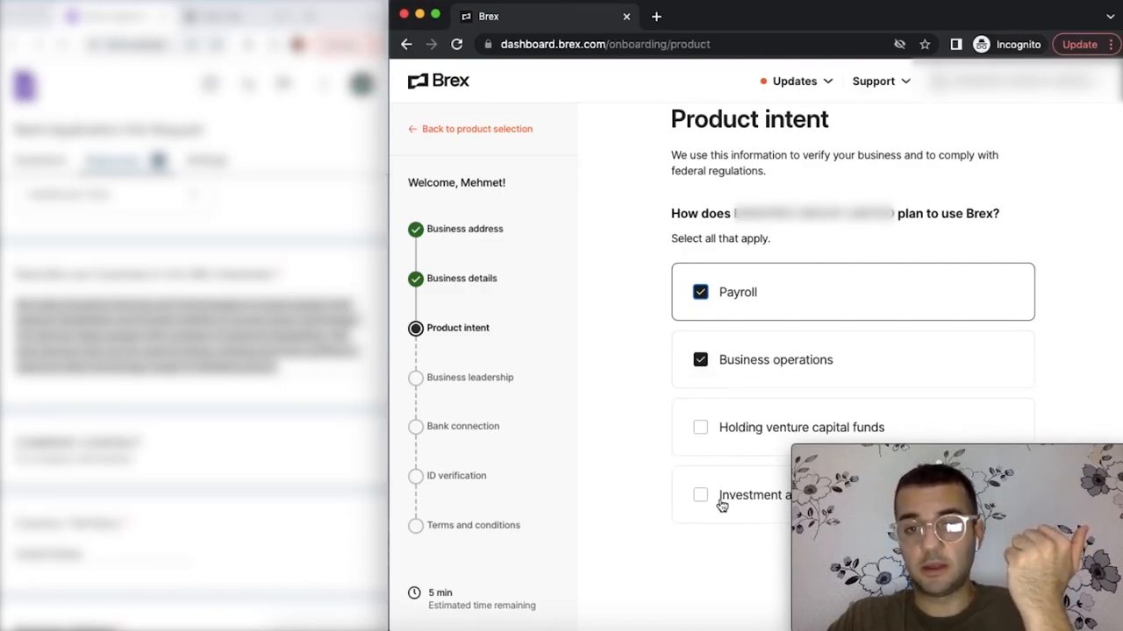
pyautogui.moveTo(841, 17); pyautogui.dragTo(521, 1)
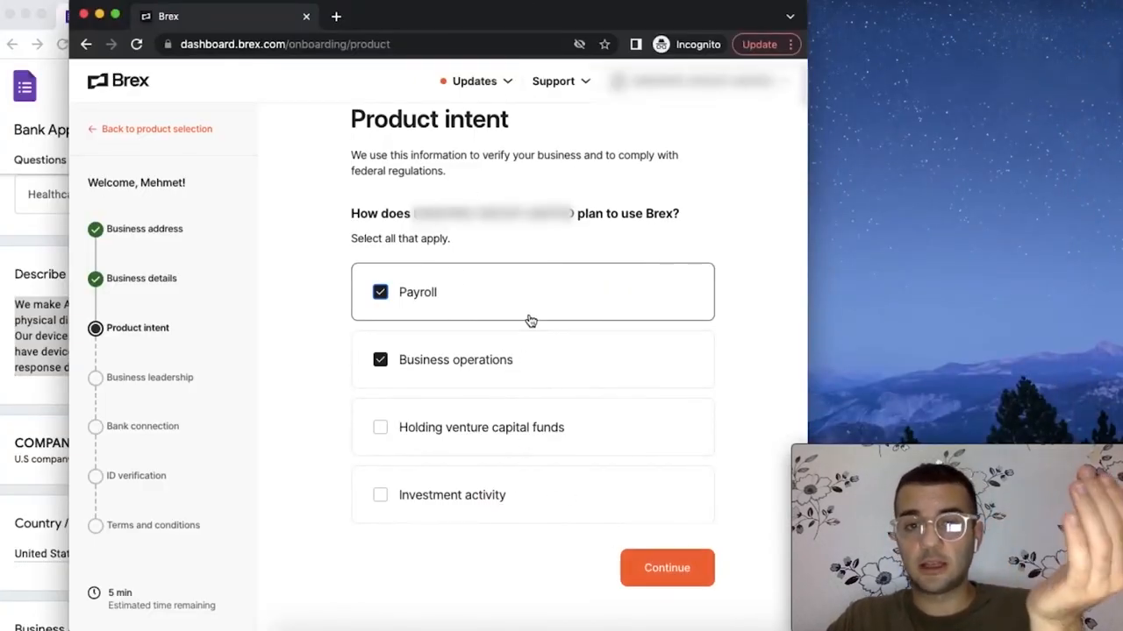
pyautogui.click(673, 574)
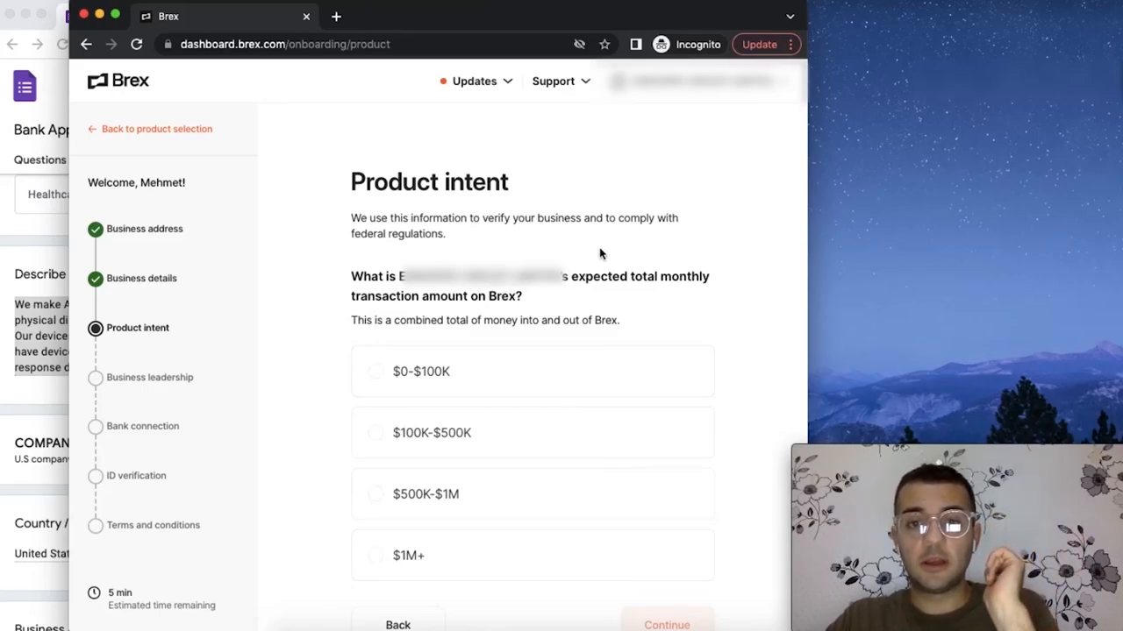
pyautogui.scroll(-1, 564, 315)
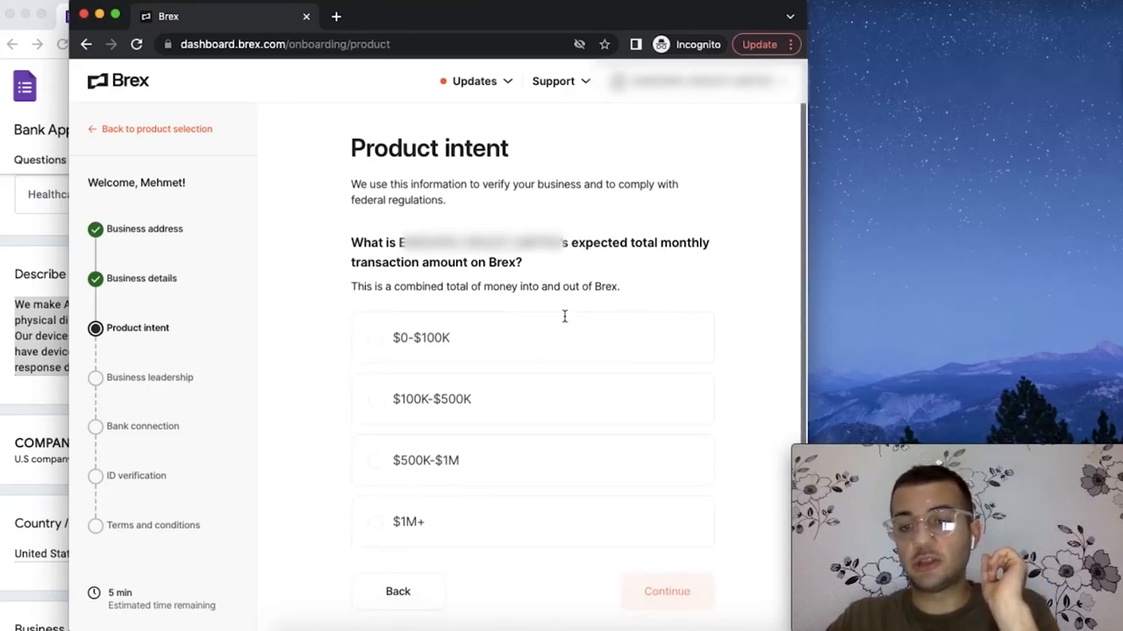
pyautogui.scroll(1, 564, 316)
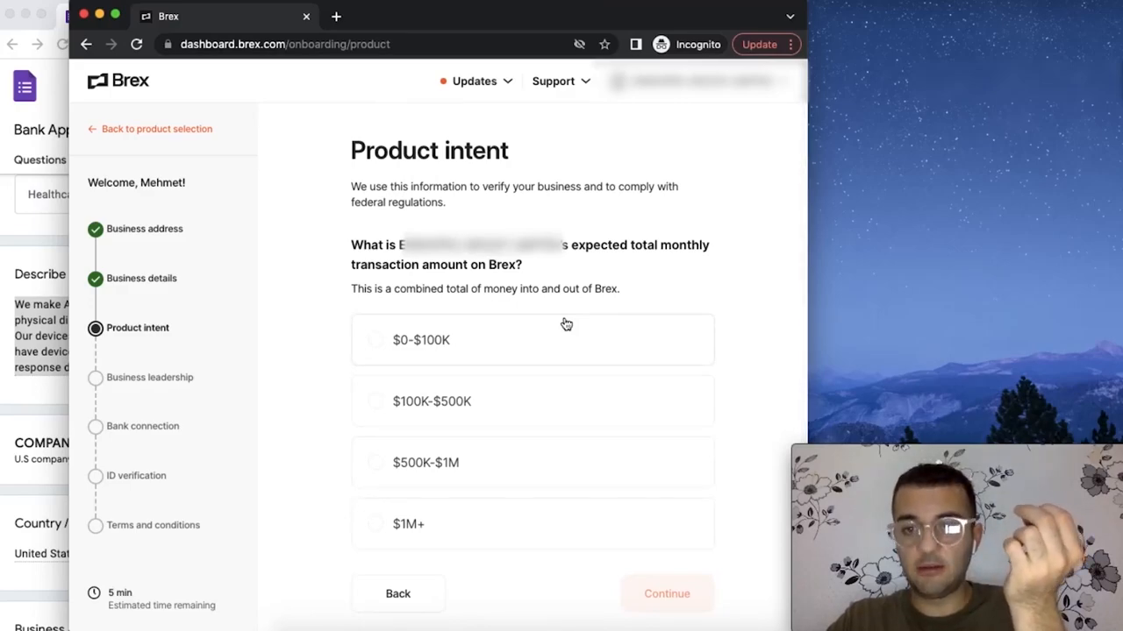
# Answer the monthly transaction amount as $100K-$500K and continue to the services question
pyautogui.click(564, 408)
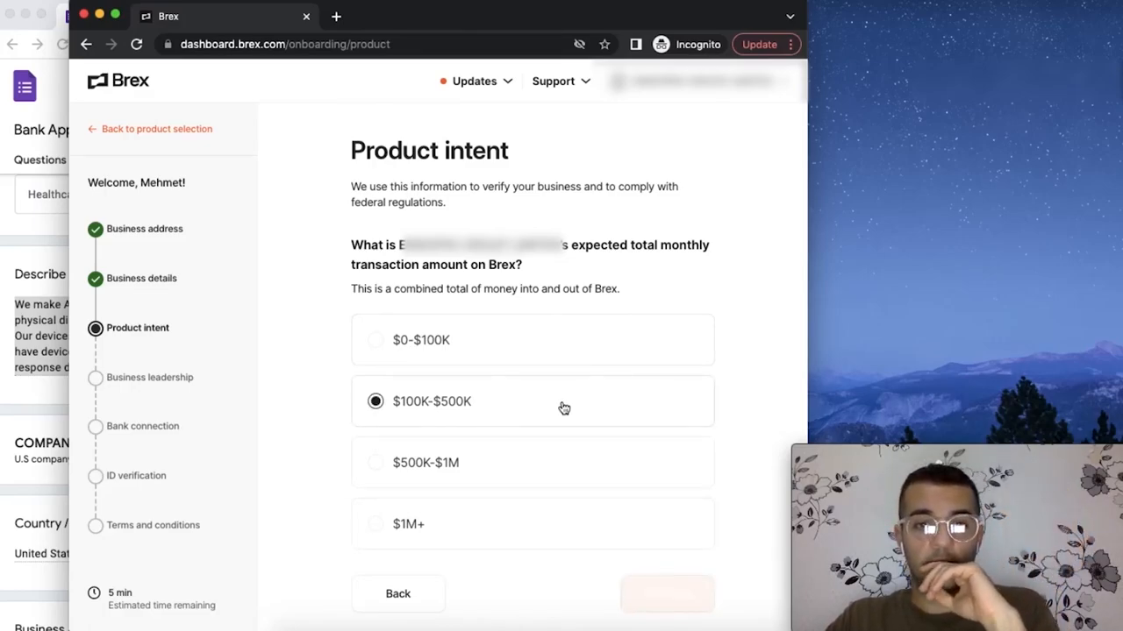
pyautogui.click(667, 593)
pyautogui.scroll(-1, 446, 327)
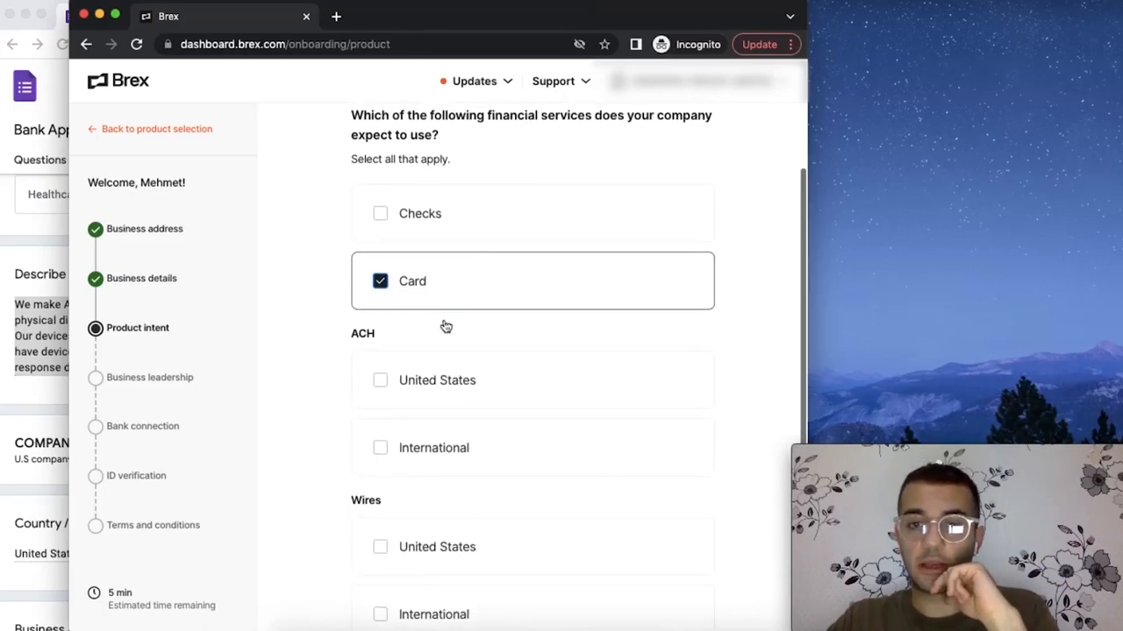
# Submit Checks, ACH United States, and US and international wire transfers as expected financial services
pyautogui.click(496, 206)
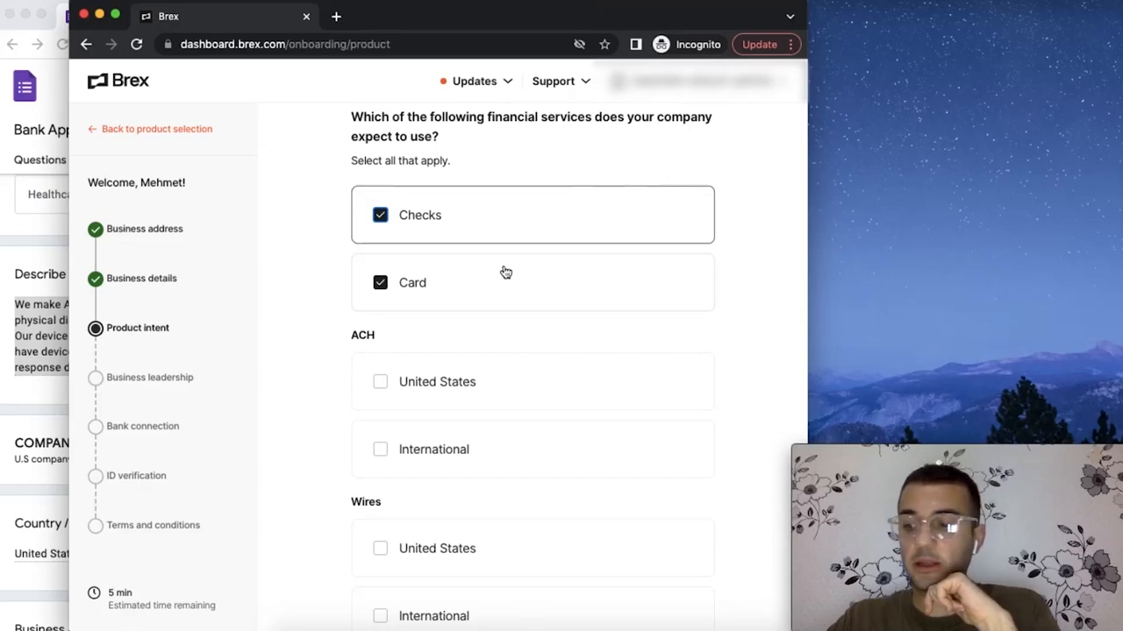
pyautogui.click(509, 454)
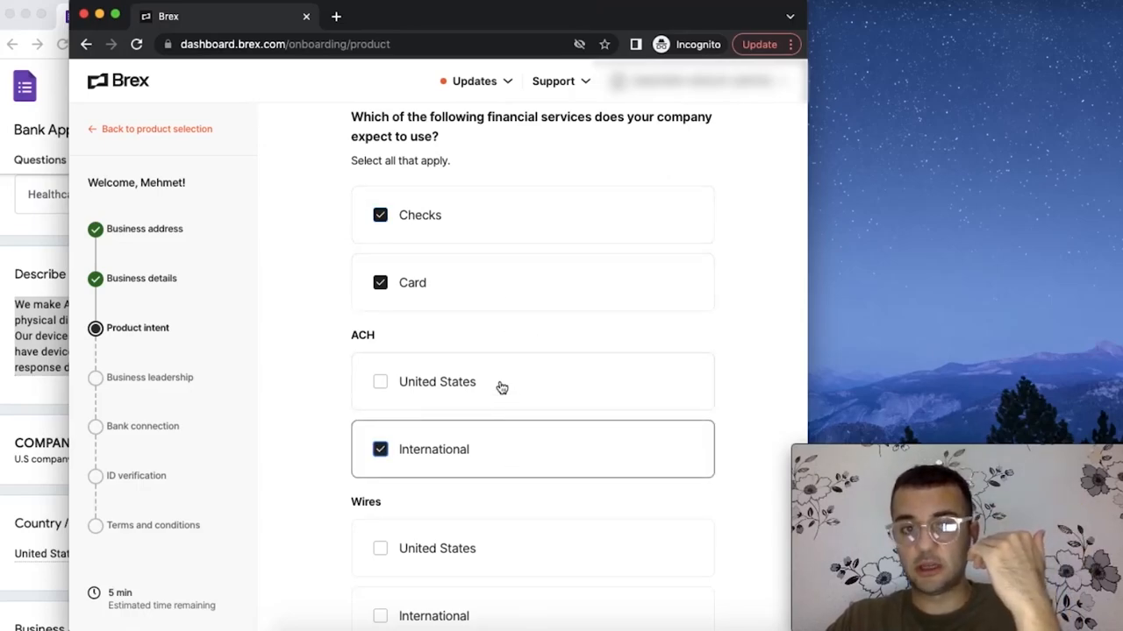
pyautogui.click(454, 449)
pyautogui.scroll(-2, 453, 496)
pyautogui.click(455, 544)
pyautogui.click(464, 473)
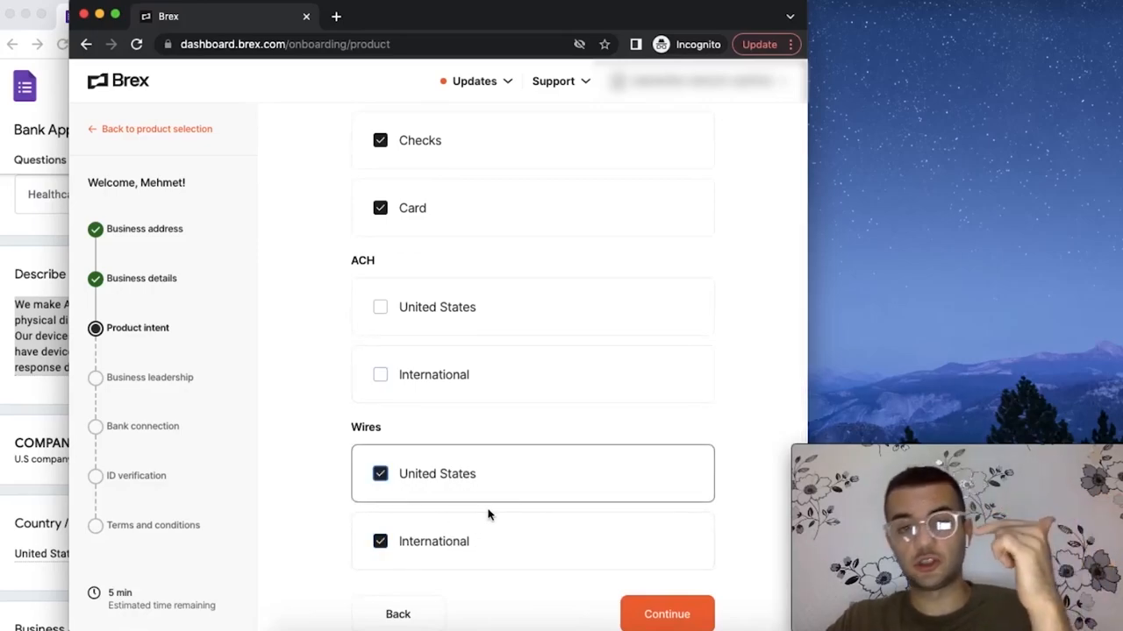
pyautogui.click(502, 307)
pyautogui.scroll(-1, 502, 316)
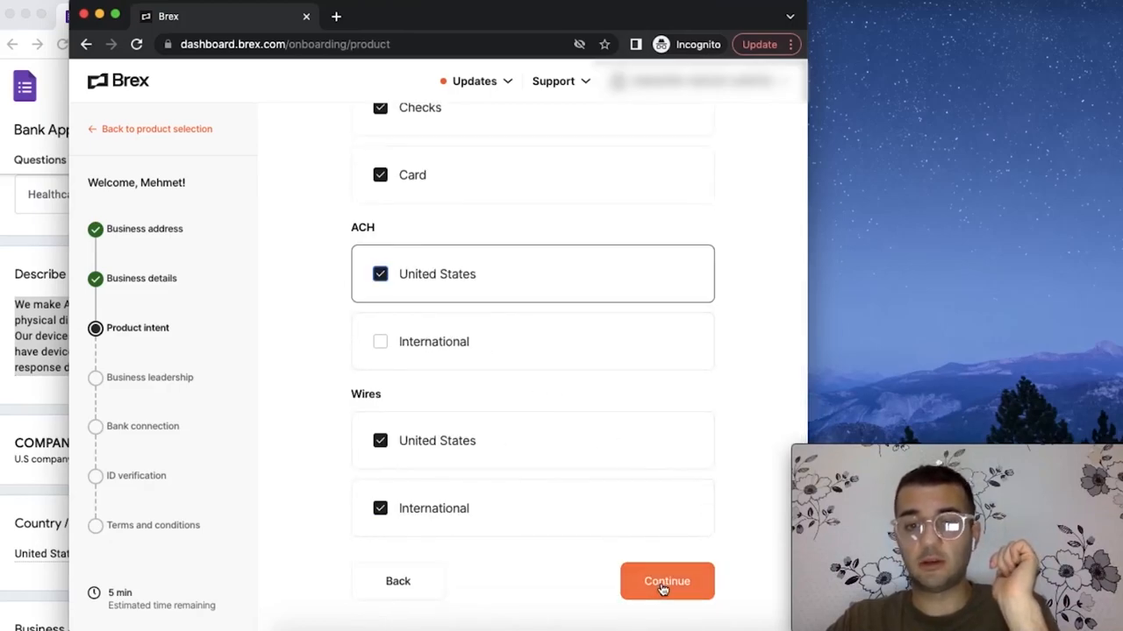
pyautogui.click(662, 585)
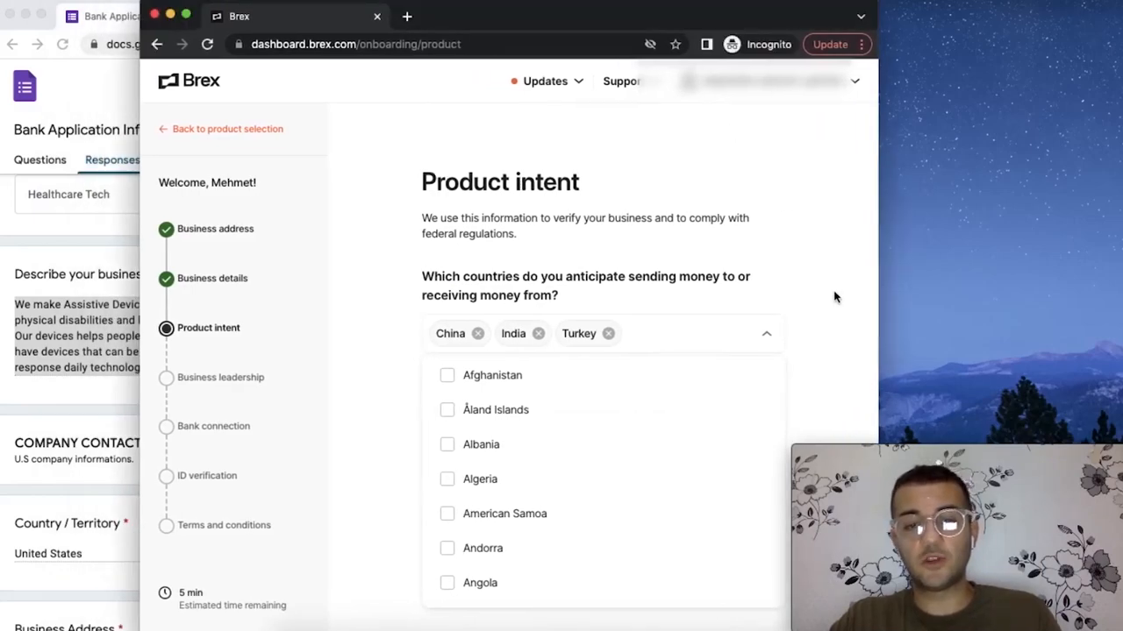
# Close the country list keeping China, India and Turkey selected
pyautogui.click(767, 338)
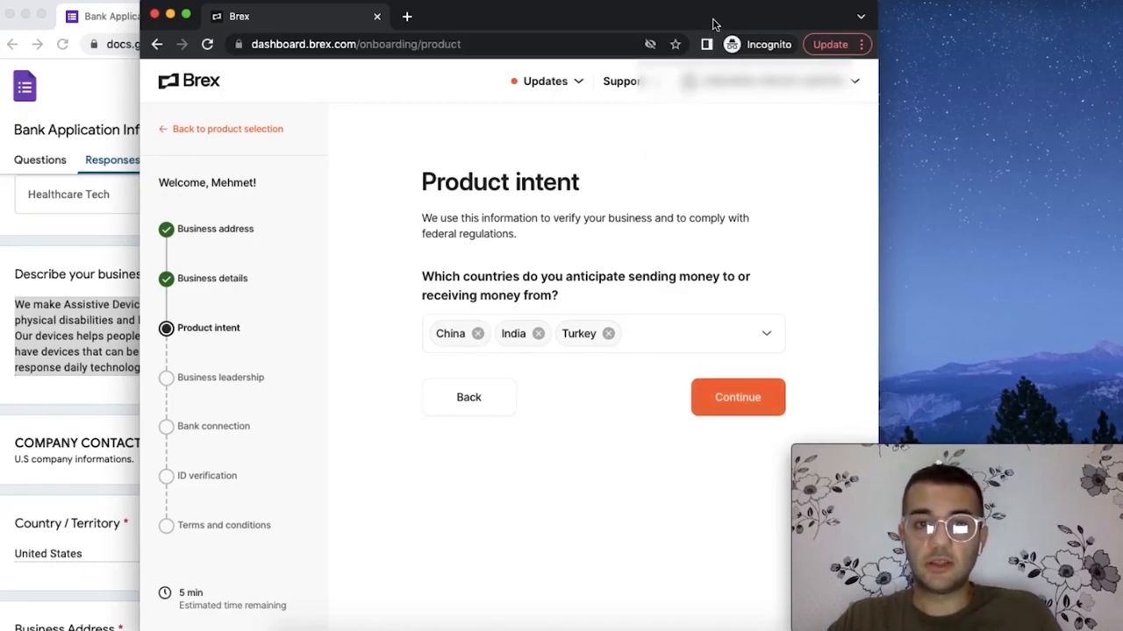
pyautogui.moveTo(712, 22); pyautogui.dragTo(810, 22)
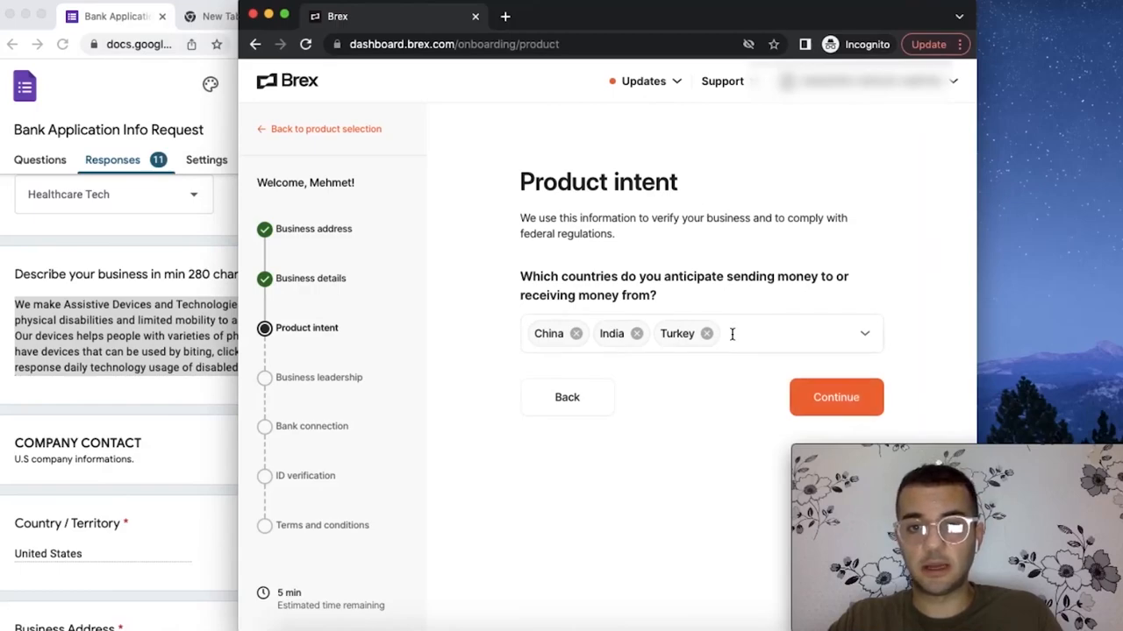
# Submit the countries, confirm owning 25% or more and set relationship as Founder/Co-founder
pyautogui.click(836, 397)
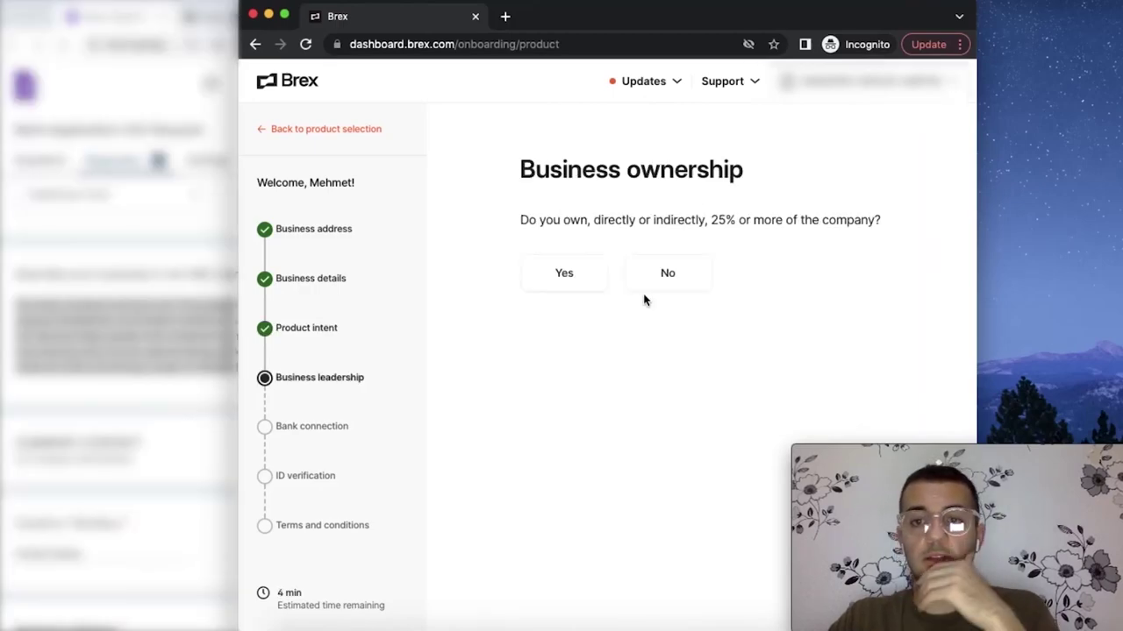
pyautogui.click(569, 275)
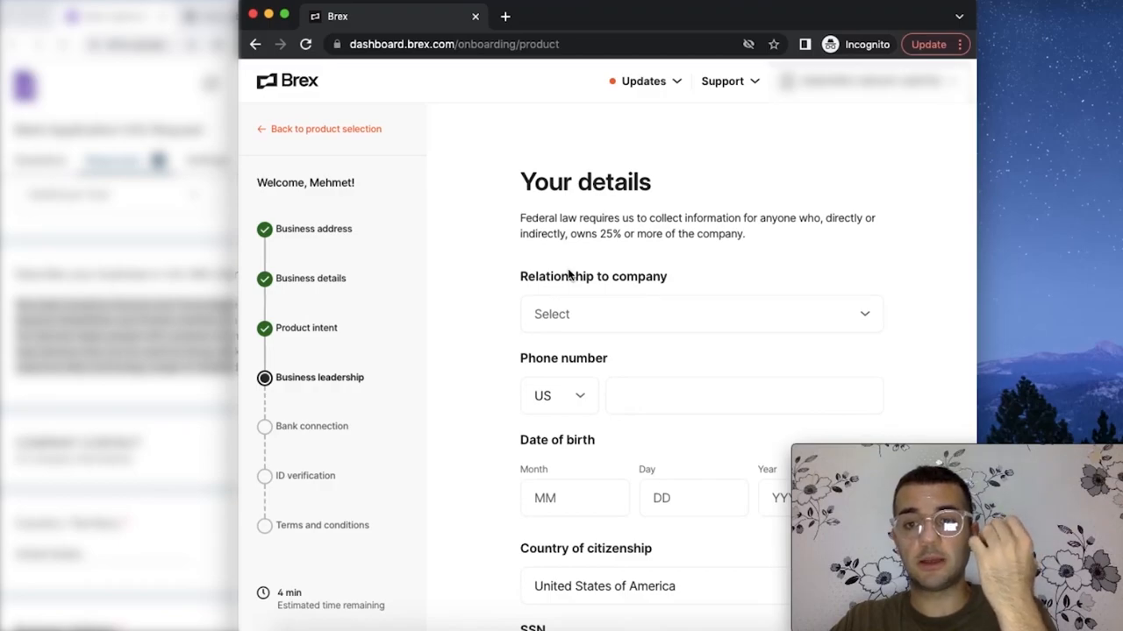
pyautogui.click(603, 312)
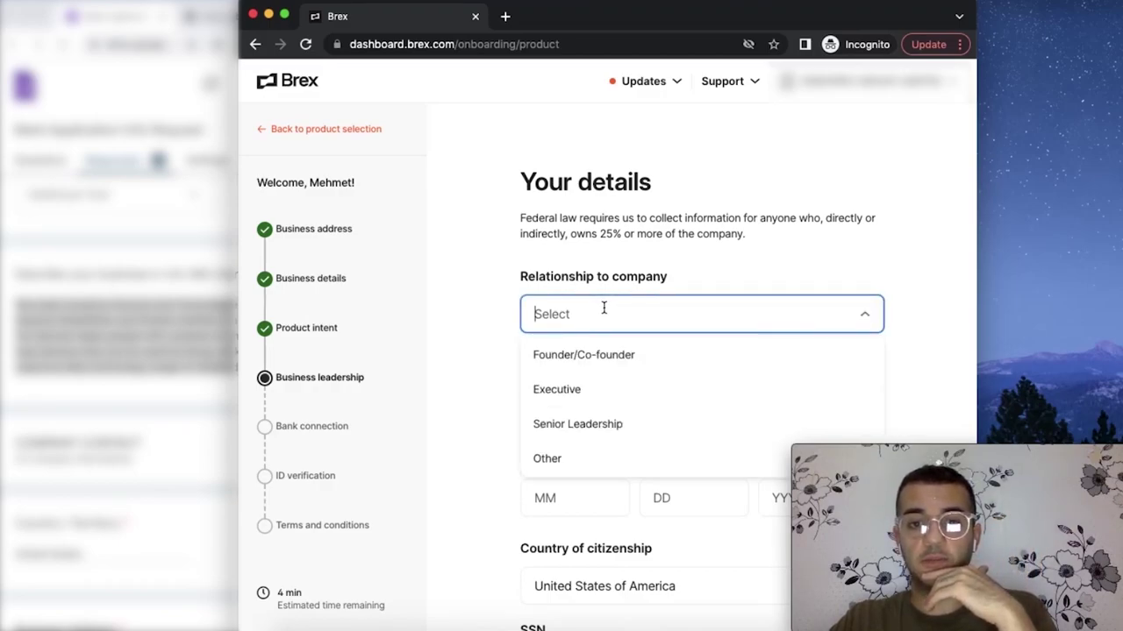
pyautogui.click(623, 360)
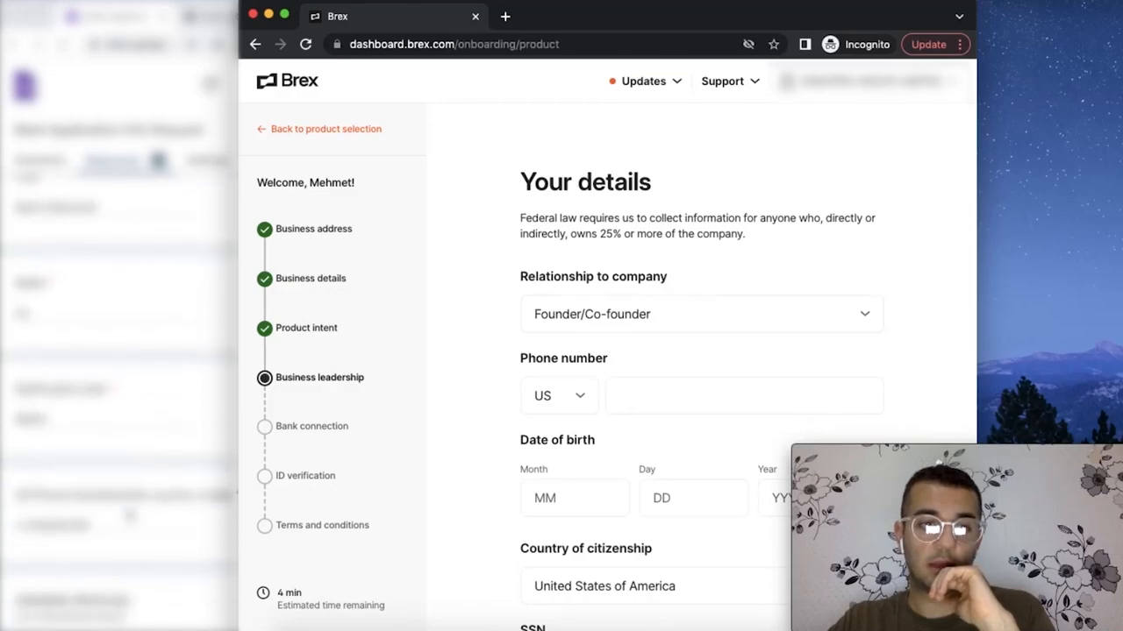
# Fill in the owner's phone number and set country of citizenship to Turkey
pyautogui.click(651, 395)
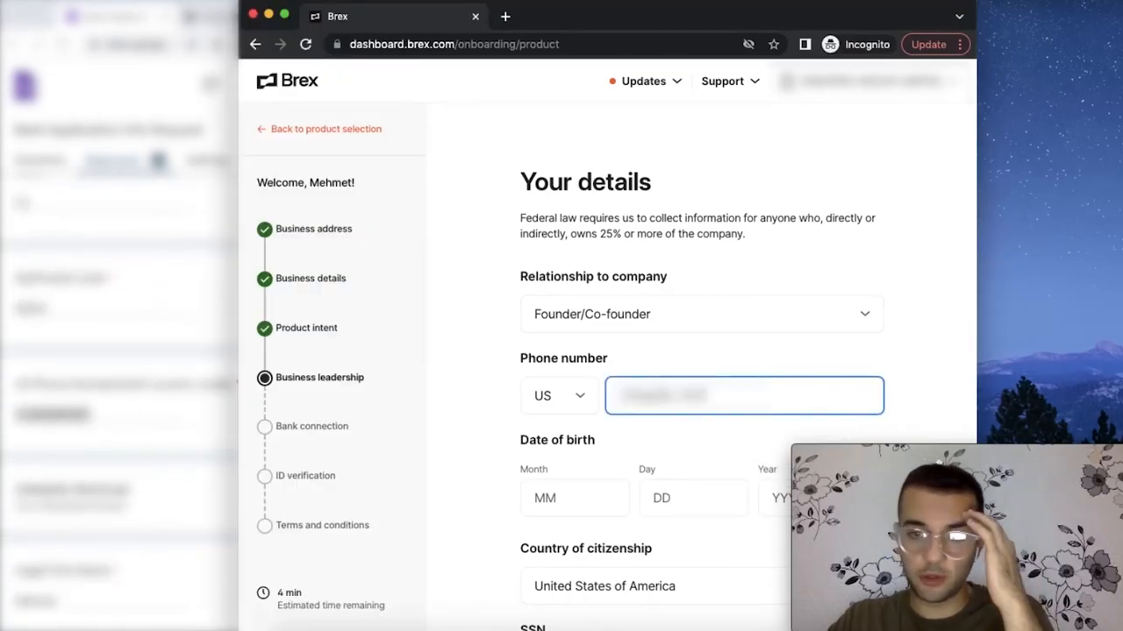
pyautogui.scroll(-2, 648, 399)
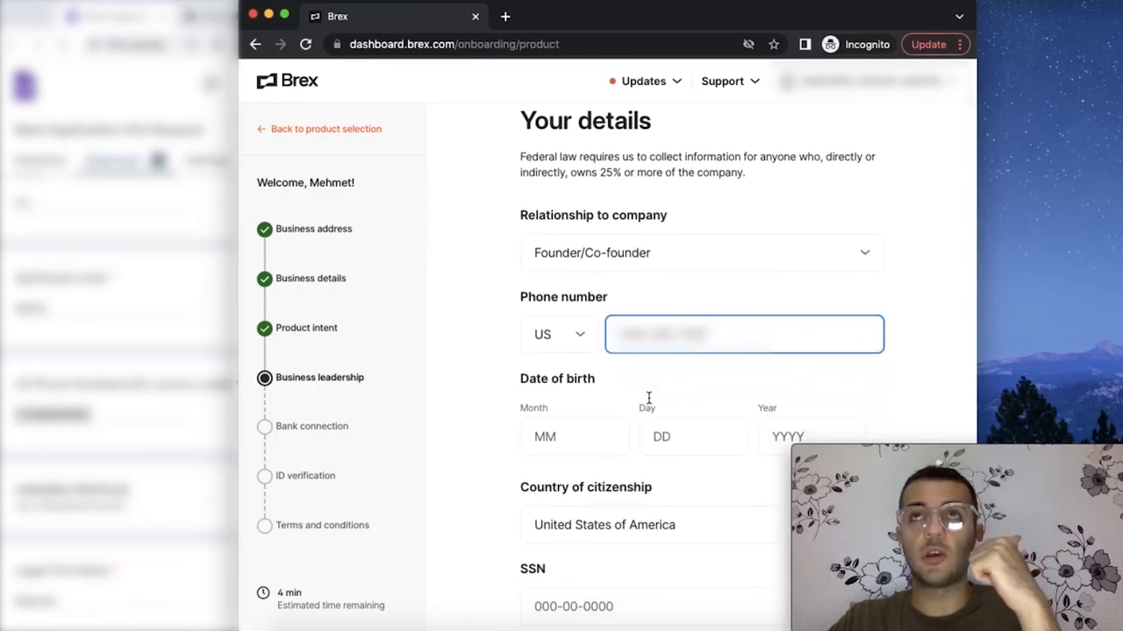
pyautogui.scroll(-1, 648, 399)
pyautogui.scroll(-1, 648, 399)
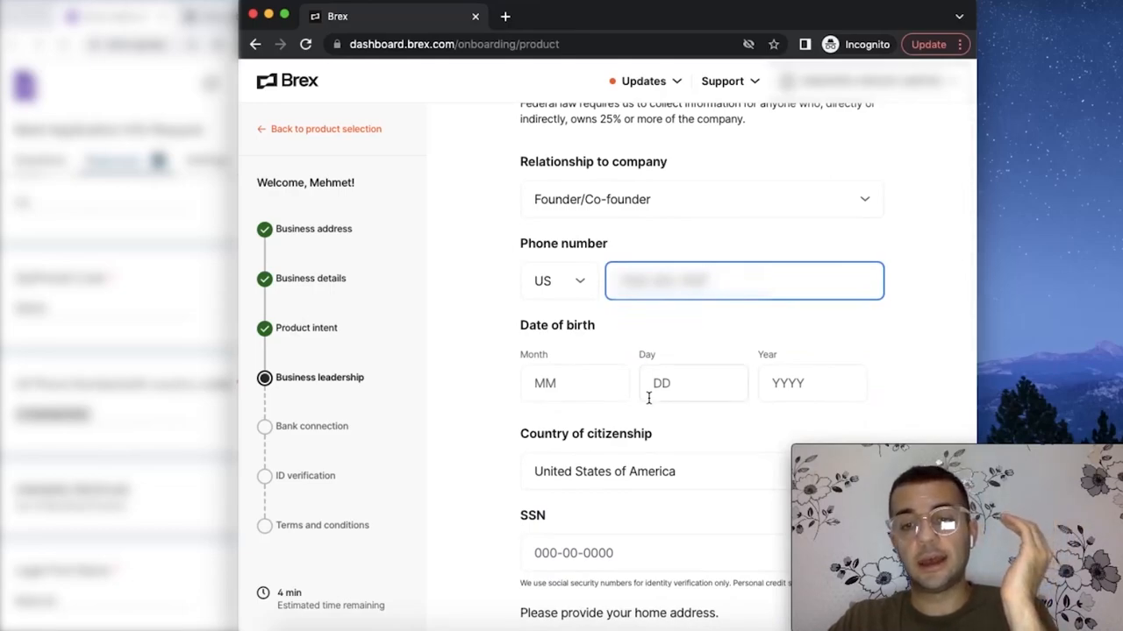
pyautogui.scroll(-1, 648, 399)
pyautogui.scroll(-1, 648, 399)
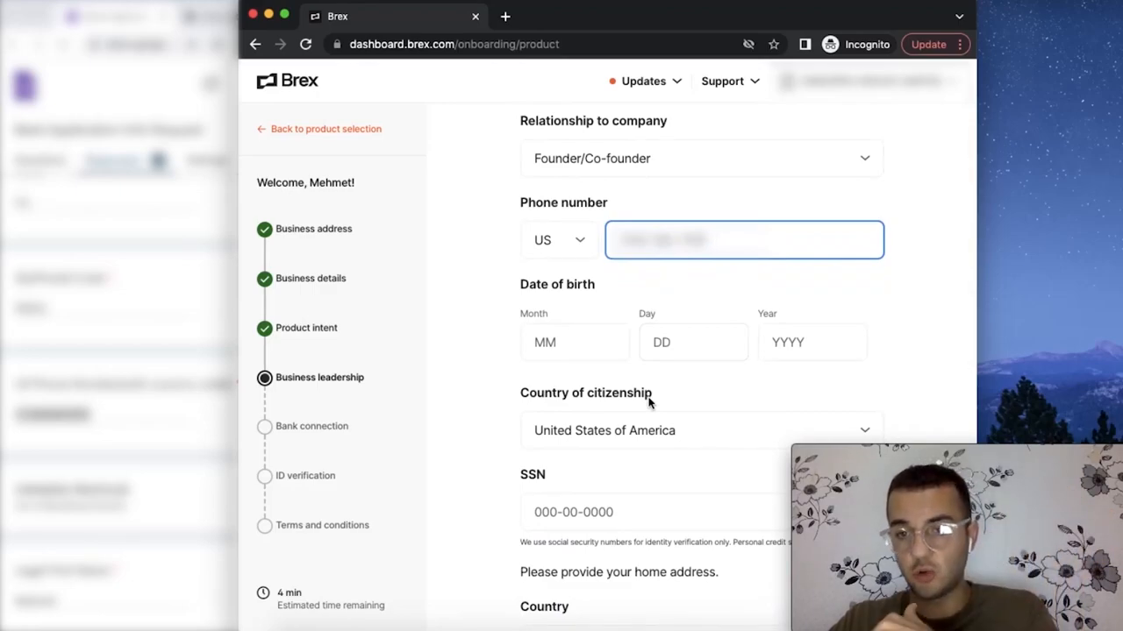
pyautogui.scroll(-2, 648, 401)
pyautogui.scroll(-1, 649, 401)
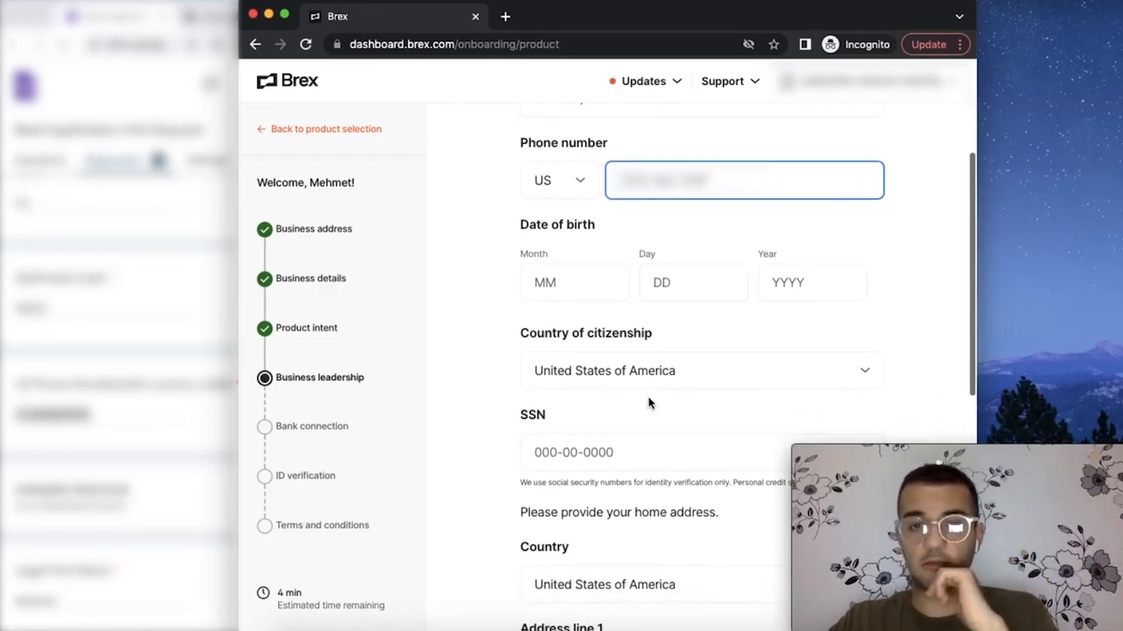
pyautogui.click(743, 232)
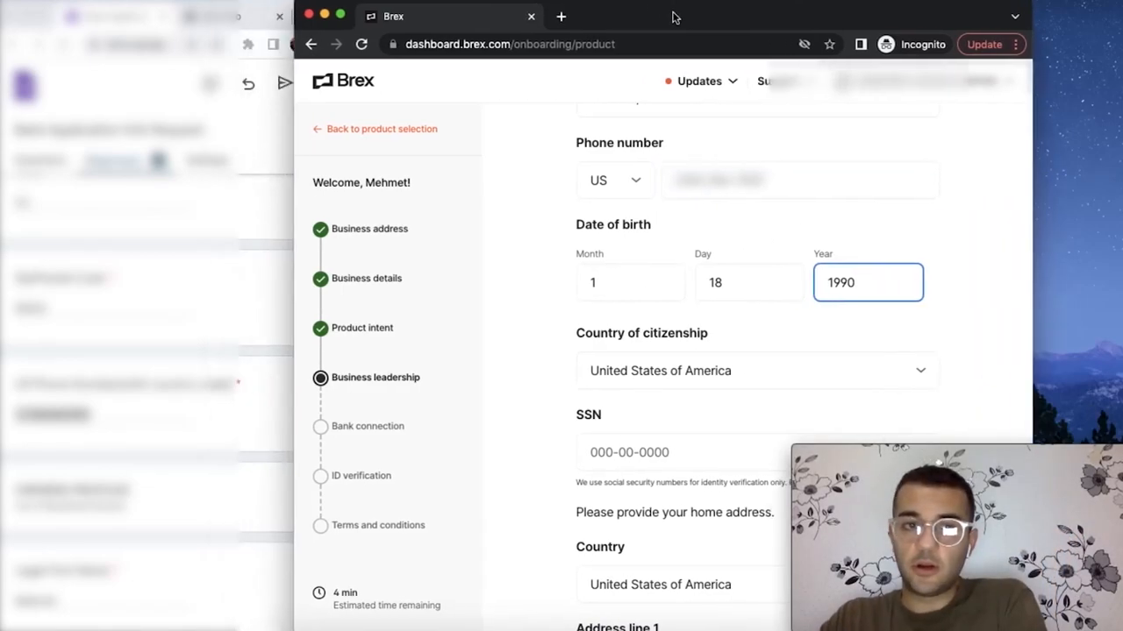
pyautogui.moveTo(676, 17); pyautogui.dragTo(728, 39)
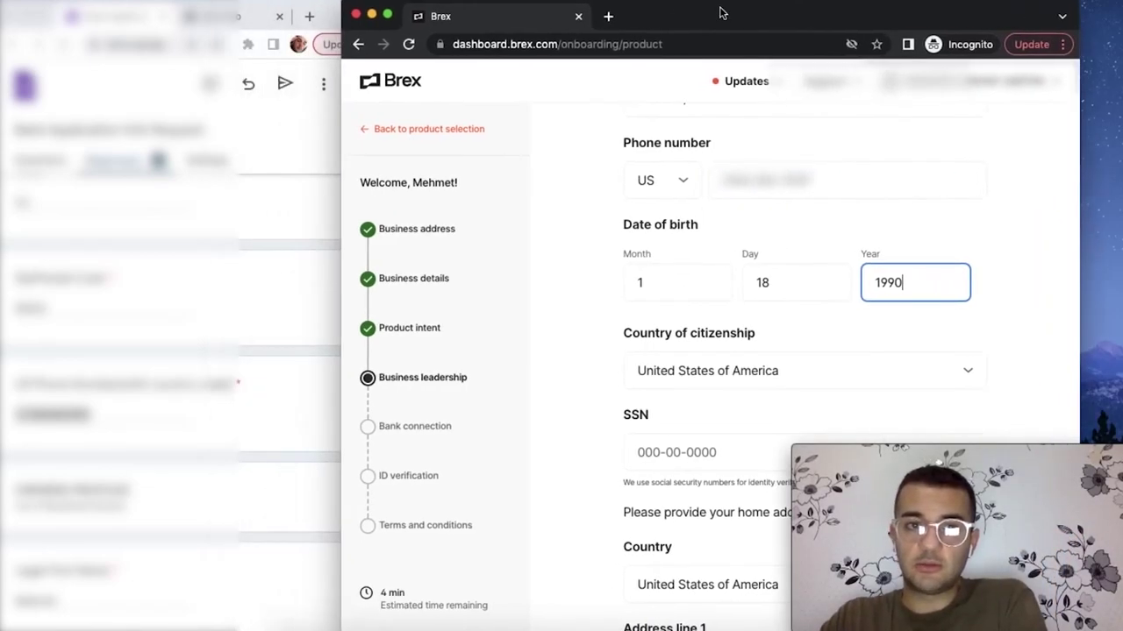
pyautogui.click(856, 347)
pyautogui.scroll(-3, 745, 368)
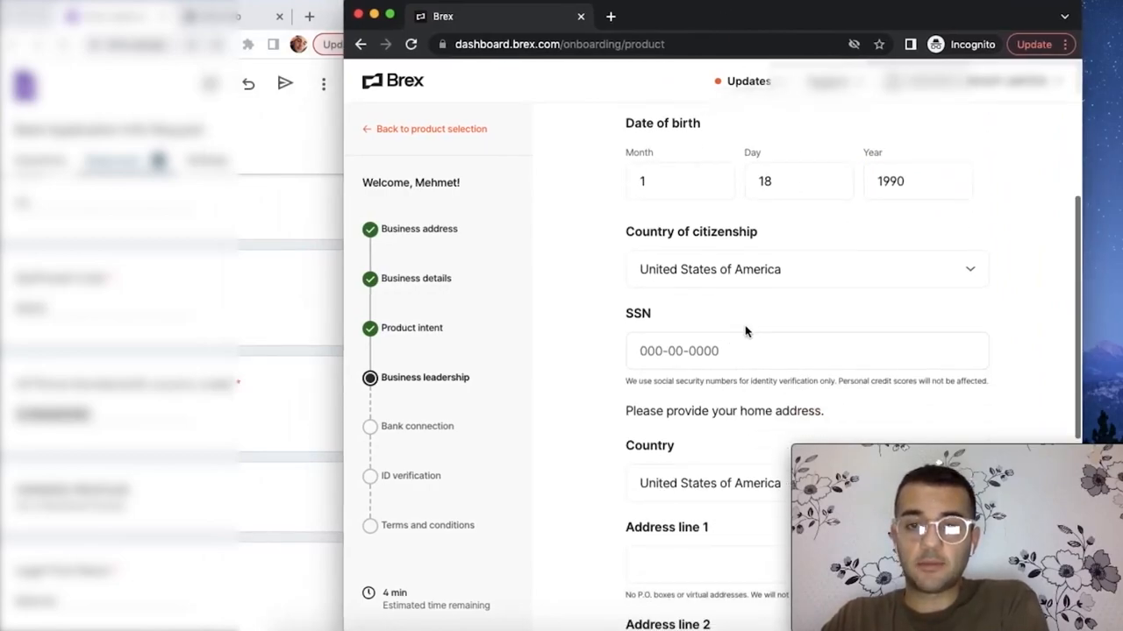
pyautogui.click(776, 269)
pyautogui.write('tur')
pyautogui.click(666, 309)
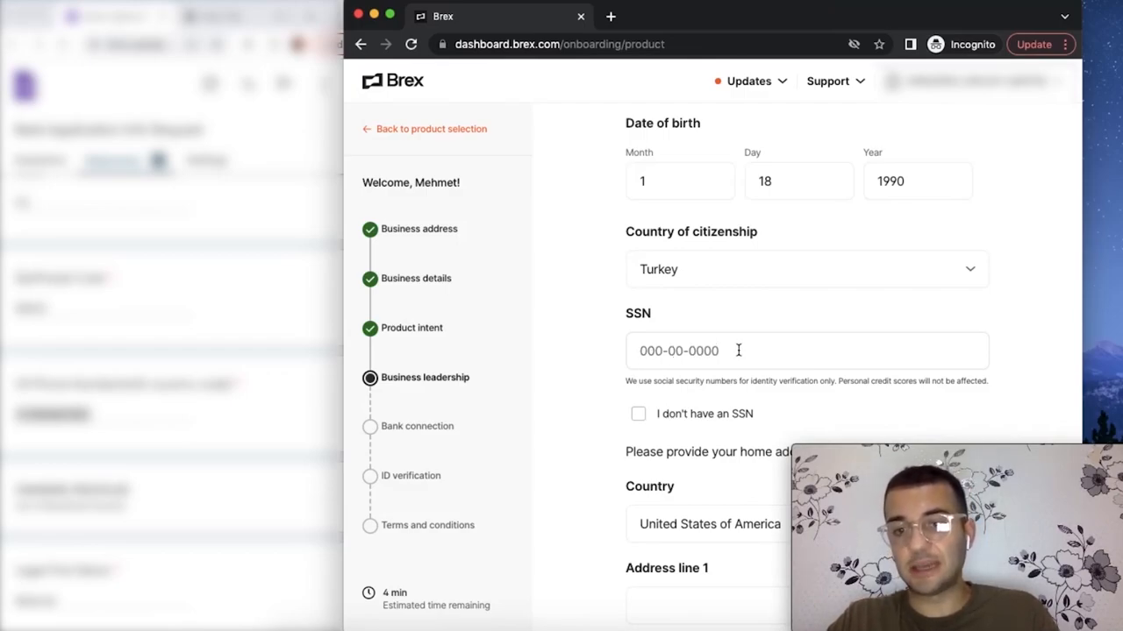
# Mark the owner as having no SSN and set the home address country to Turkey
pyautogui.click(637, 414)
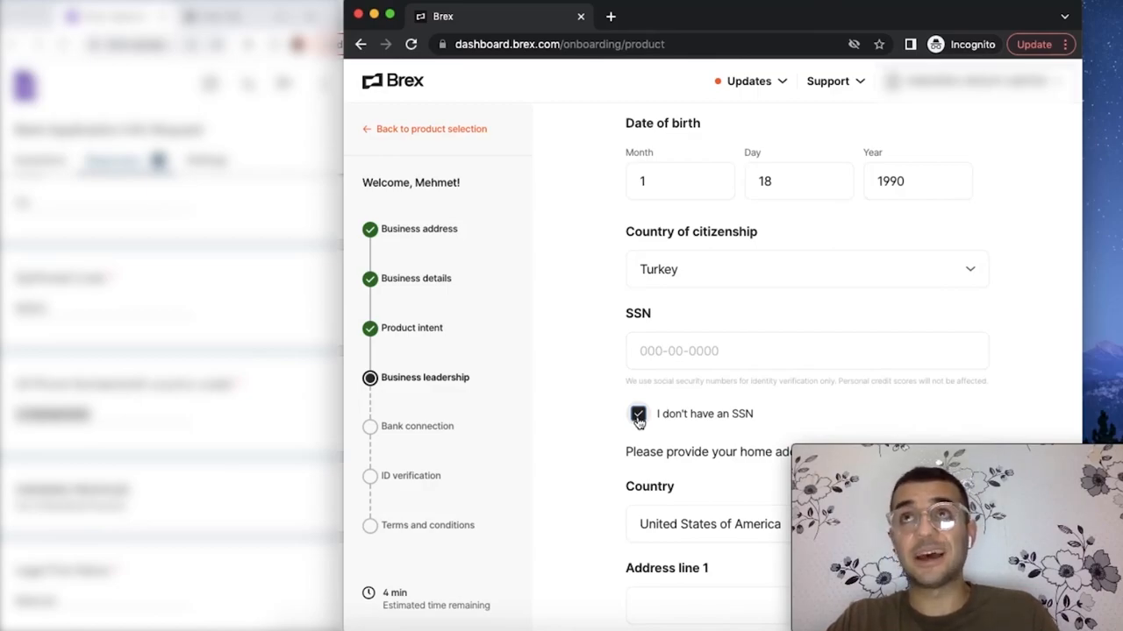
pyautogui.scroll(-3, 693, 430)
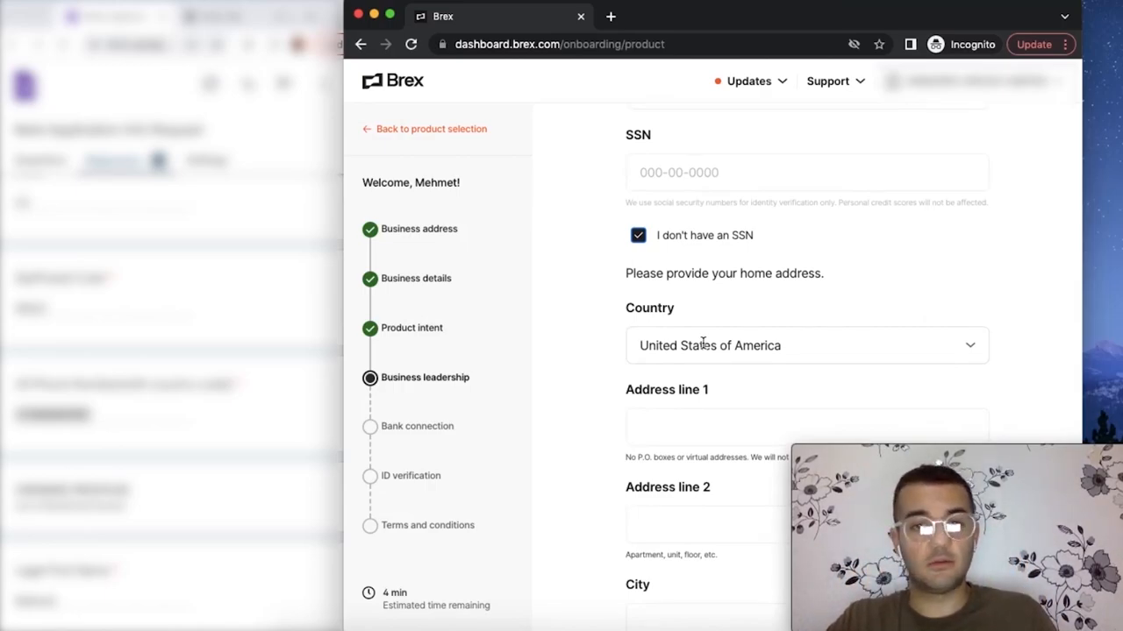
pyautogui.scroll(-1, 735, 377)
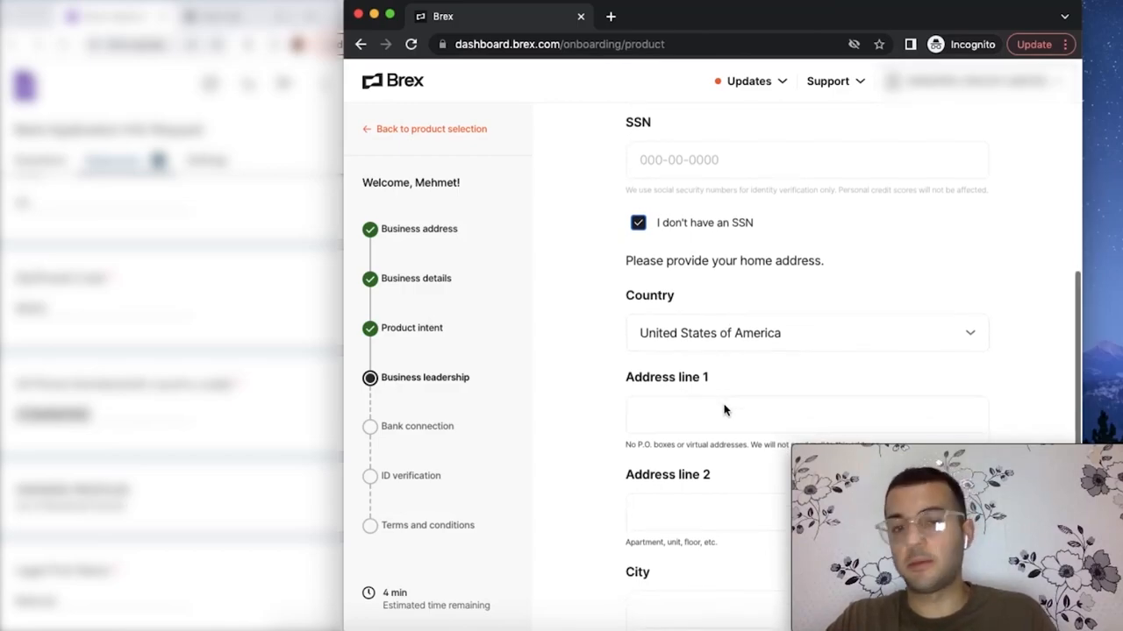
pyautogui.scroll(-2, 725, 409)
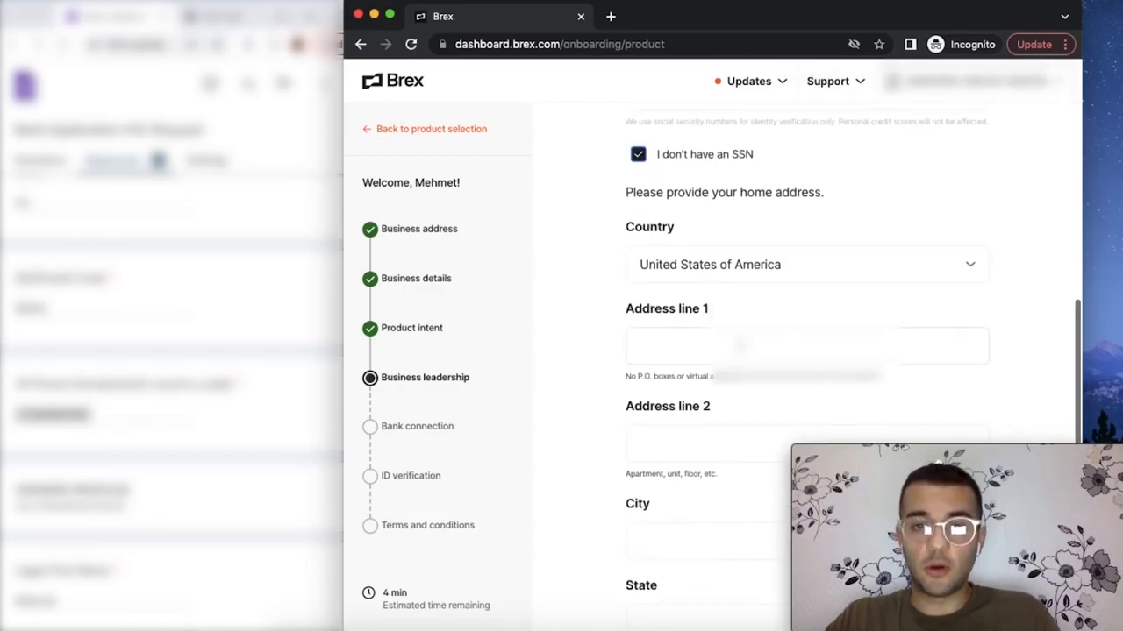
pyautogui.click(798, 265)
pyautogui.write('Turk')
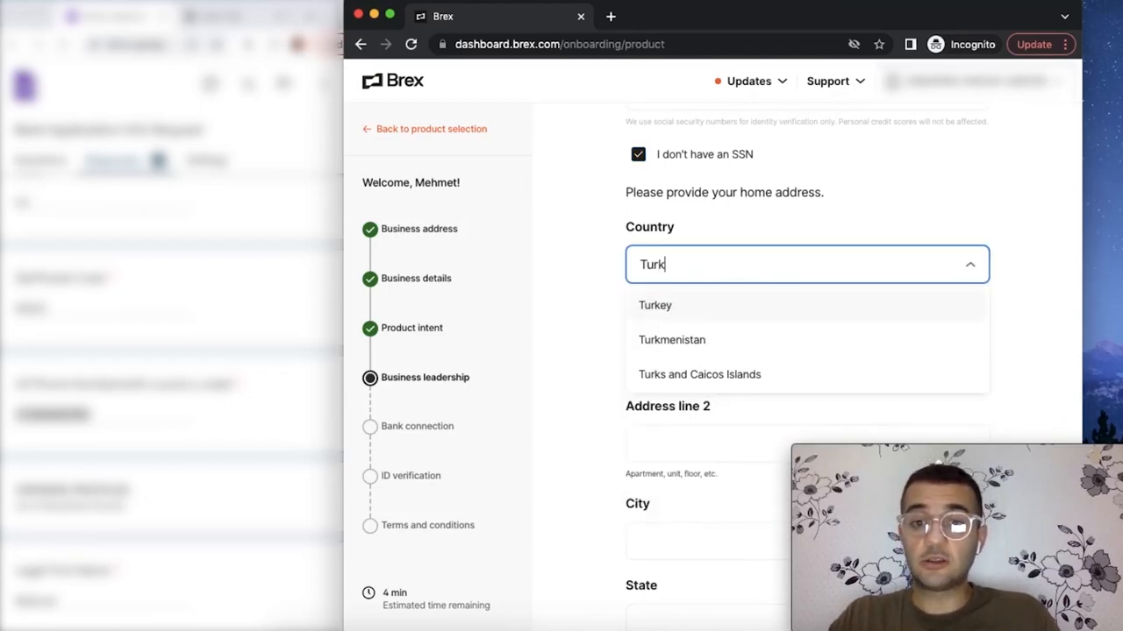
pyautogui.click(721, 312)
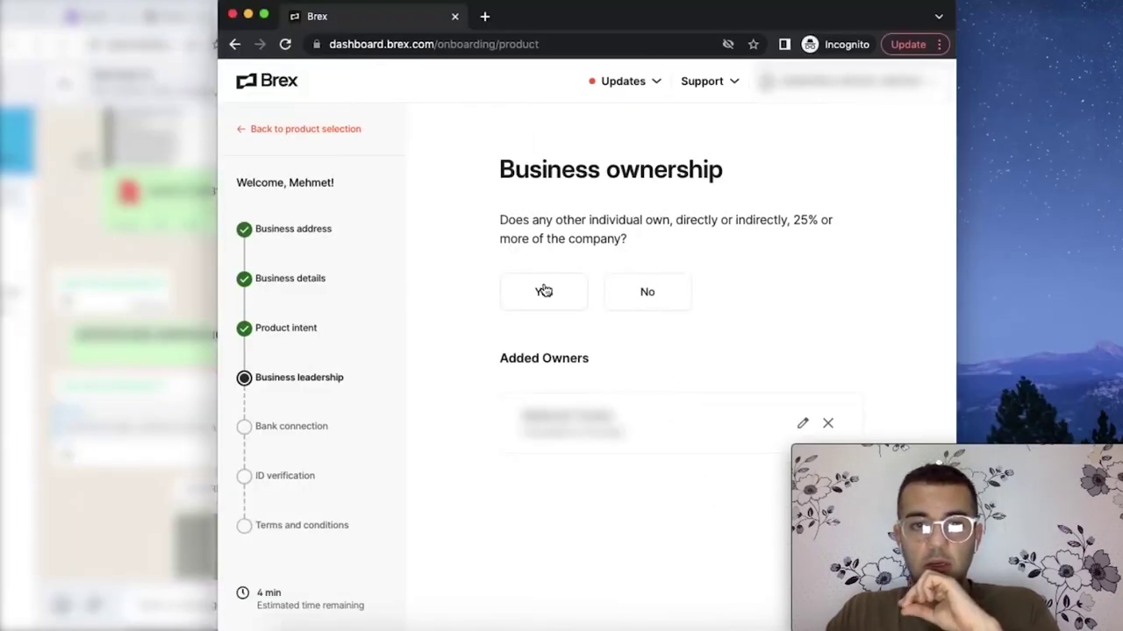
# Enter the owner's legal first and last name, set Founder/Co-founder, save, and declare no other 25% owners
pyautogui.click(543, 292)
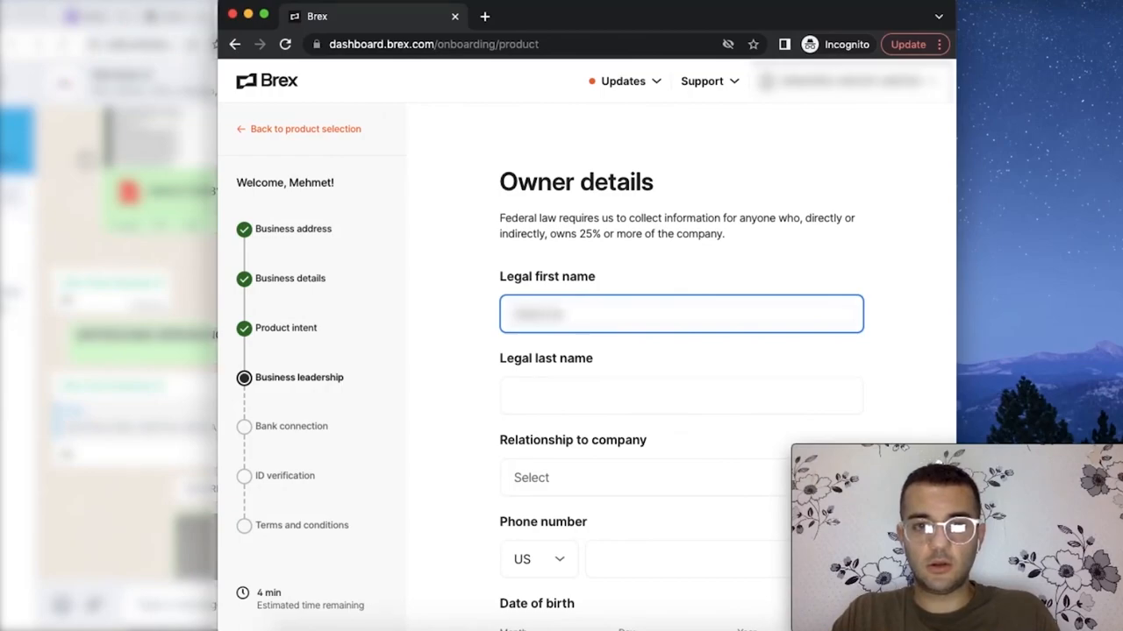
pyautogui.click(604, 385)
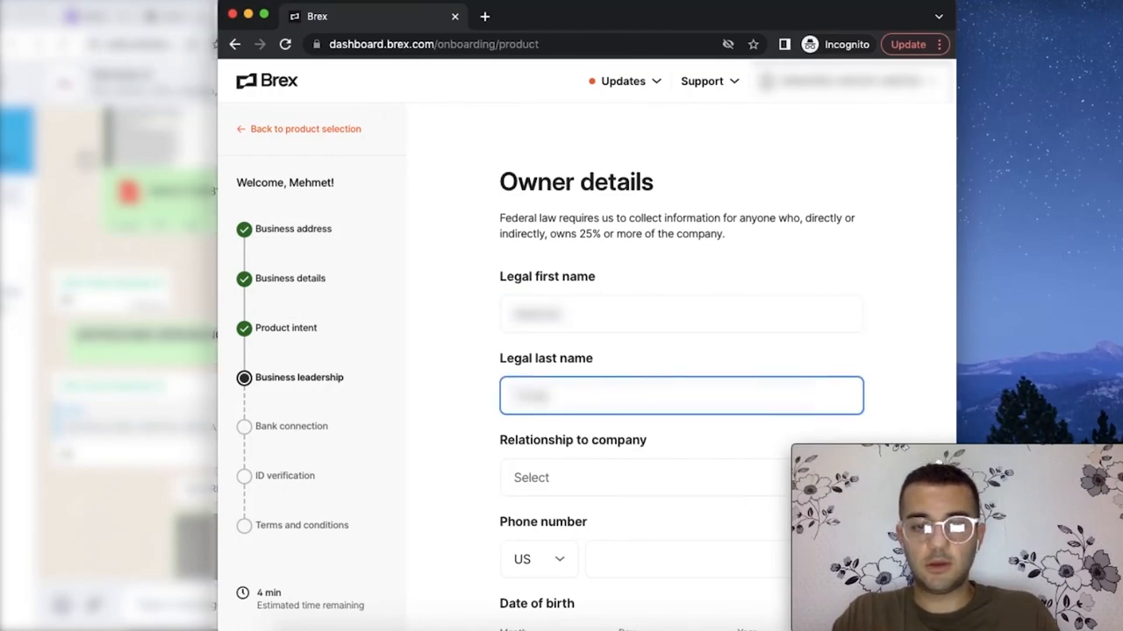
pyautogui.scroll(-1, 649, 377)
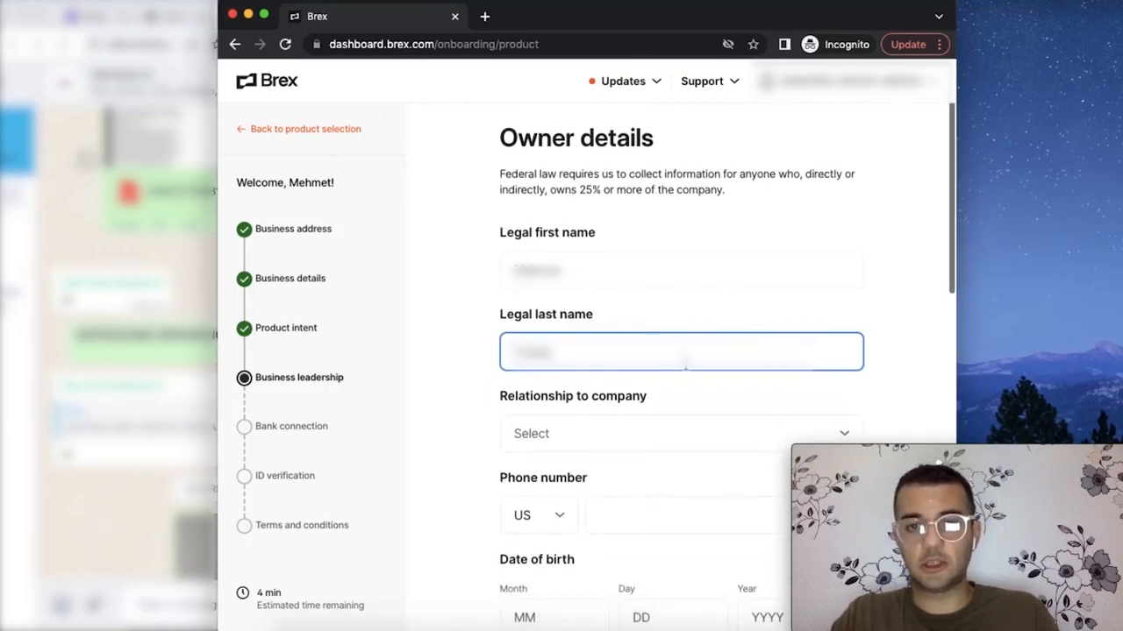
pyautogui.click(680, 434)
pyautogui.scroll(-4, 623, 500)
pyautogui.click(723, 342)
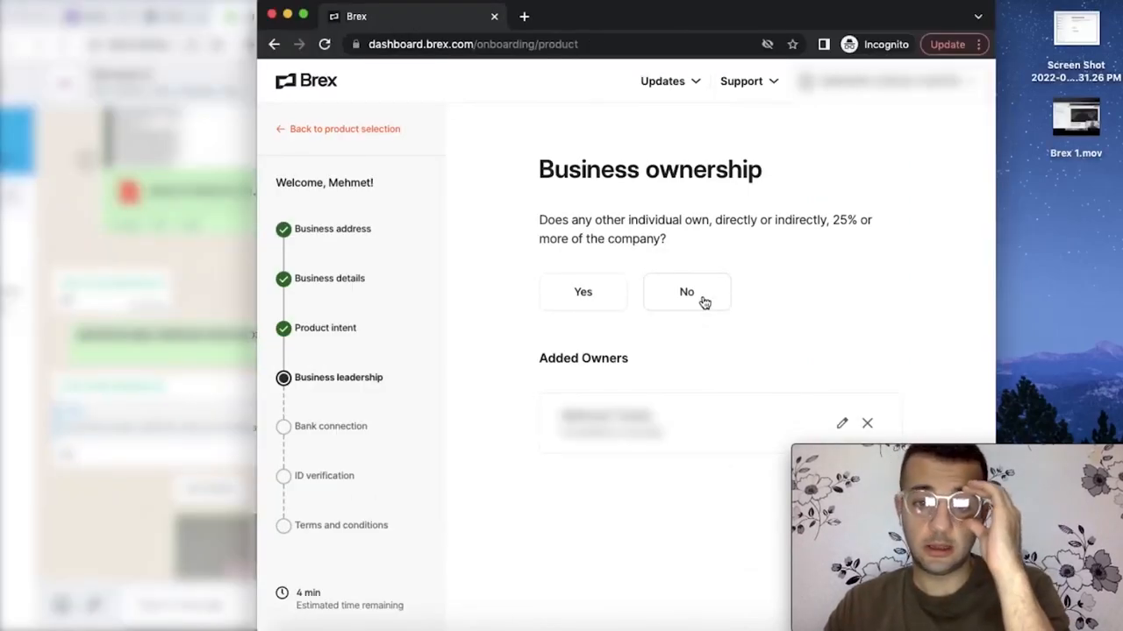
pyautogui.click(704, 303)
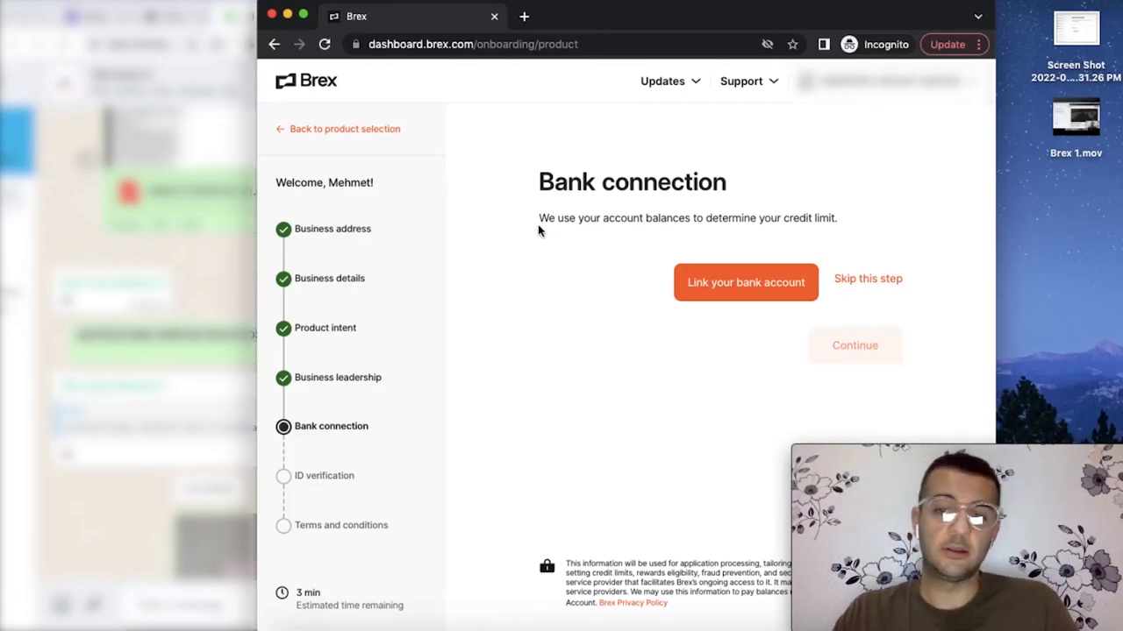
# Skip the bank connection and the bank statement upload, reaching ID verification
pyautogui.click(861, 281)
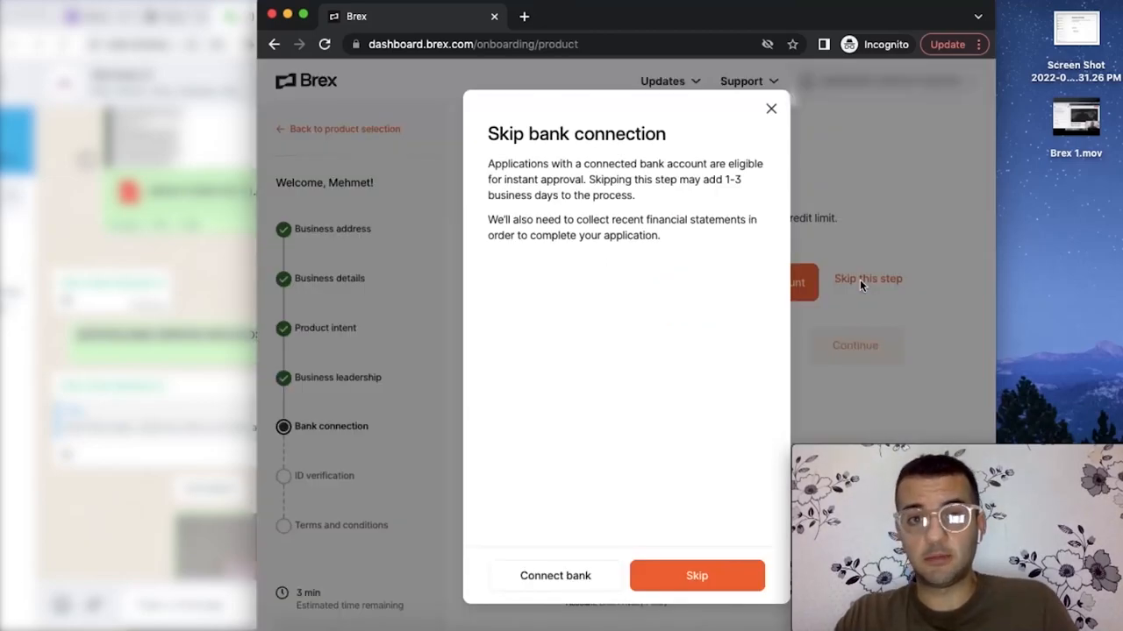
pyautogui.click(671, 572)
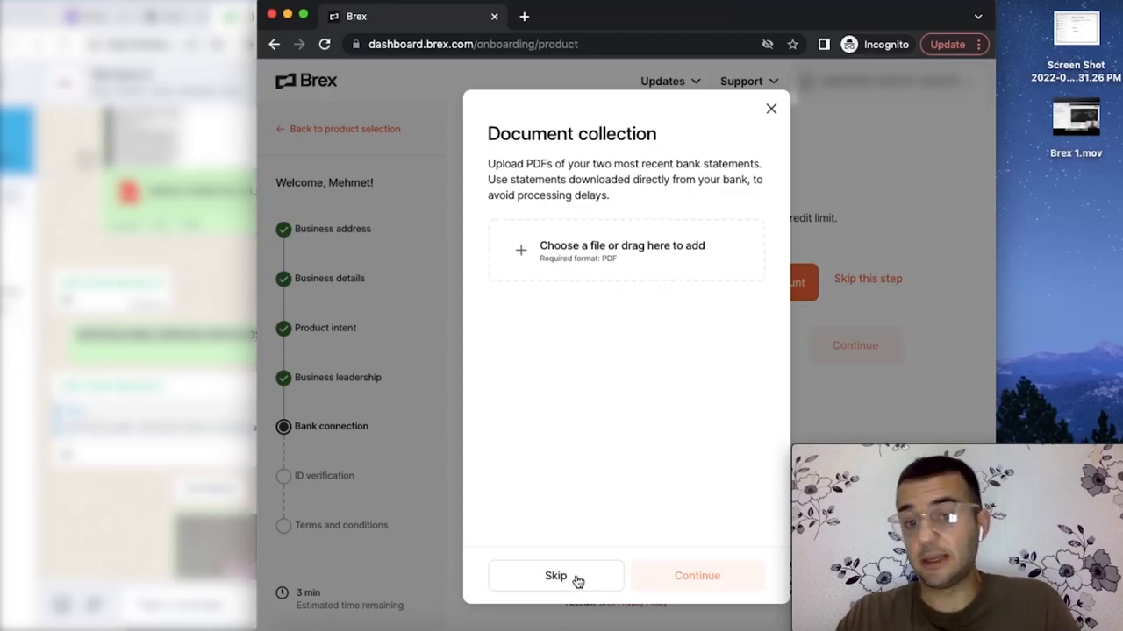
pyautogui.click(577, 579)
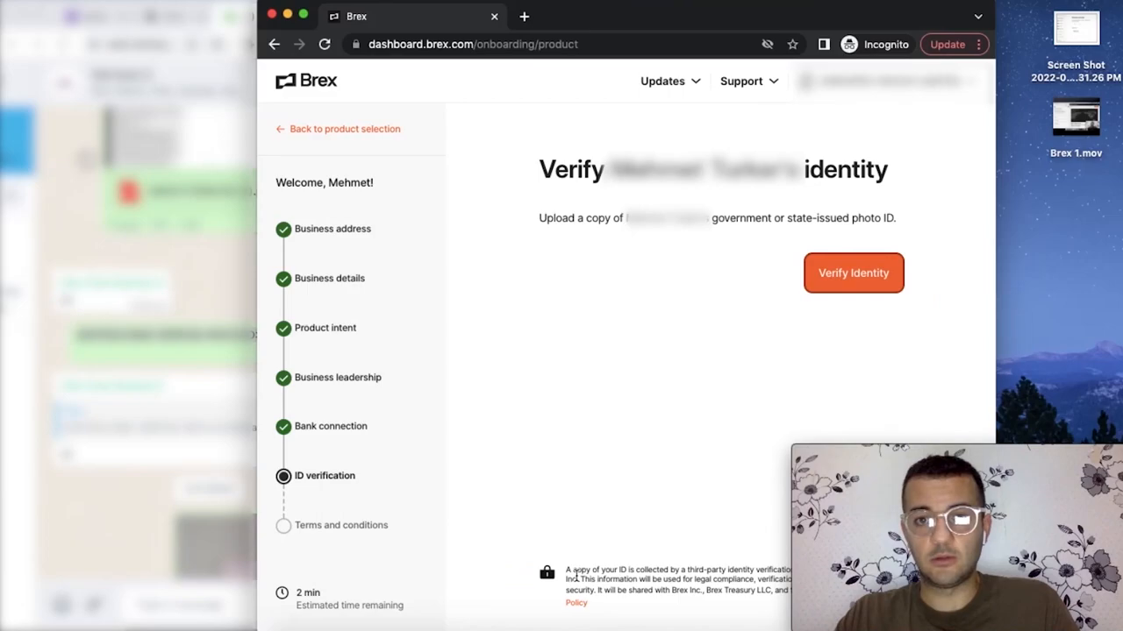
# Begin identity verification with Turkey as the ID's country
pyautogui.click(845, 272)
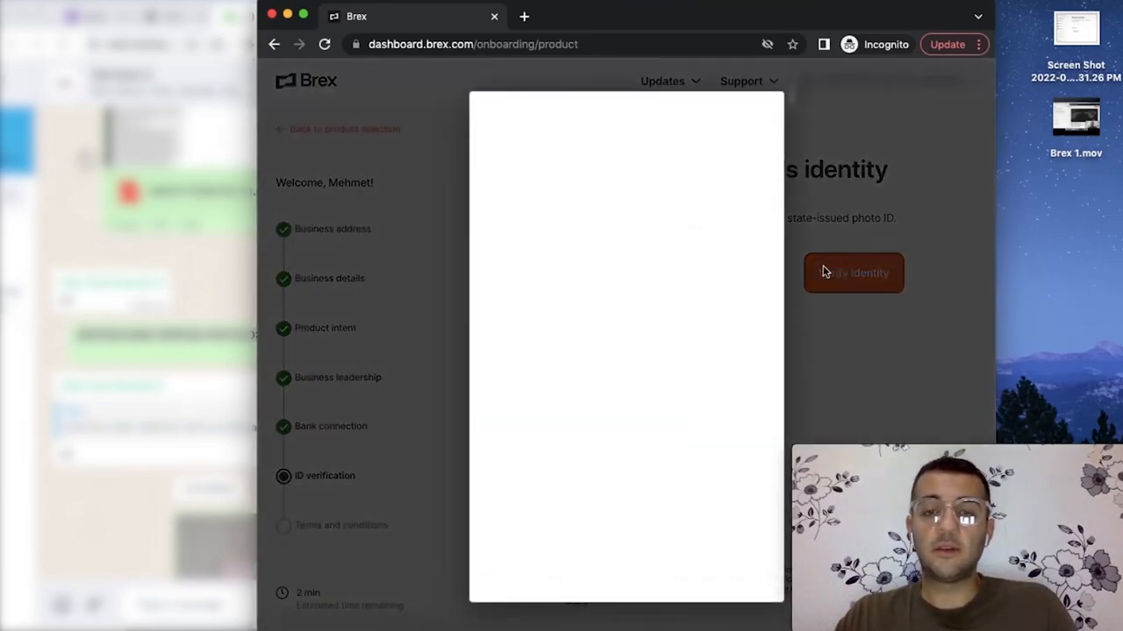
pyautogui.click(599, 303)
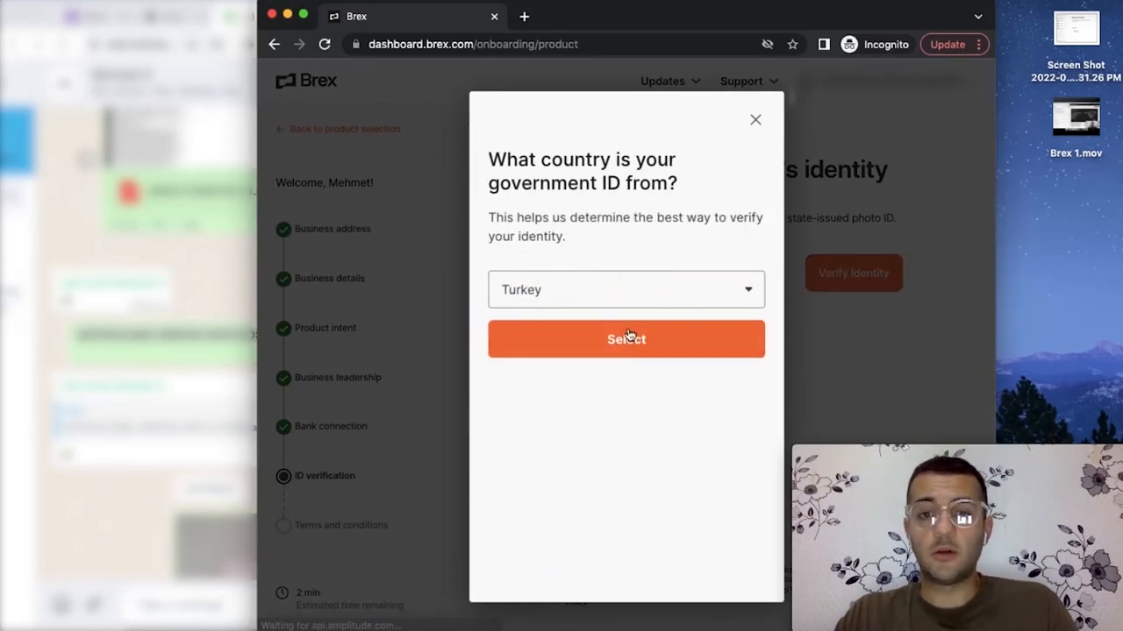
pyautogui.click(618, 339)
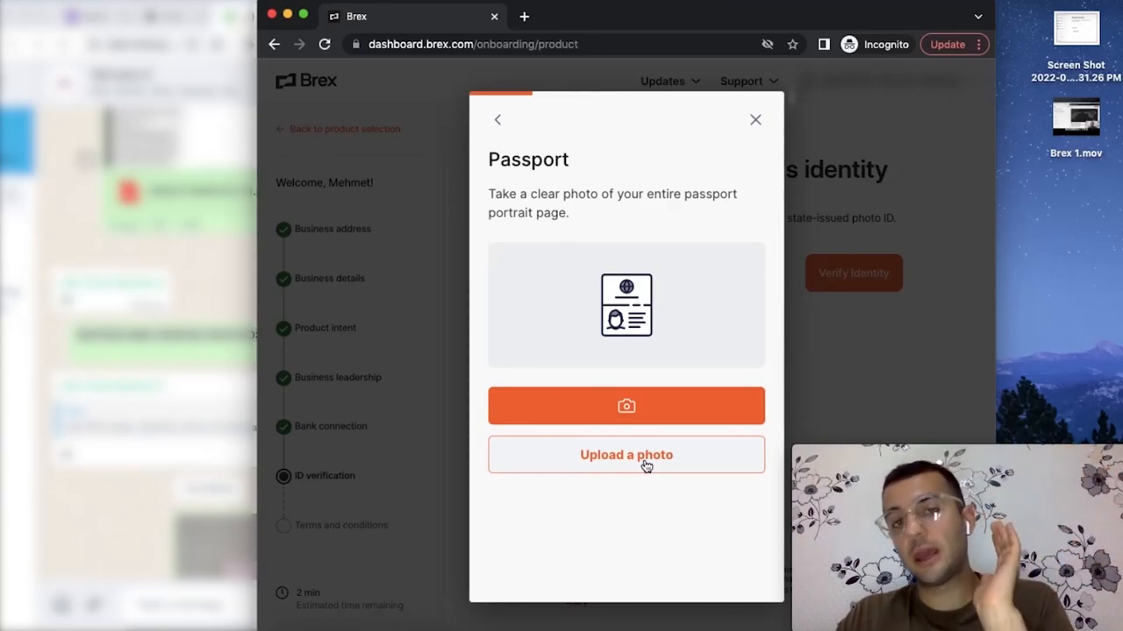
# Upload the passport photo file and finish identity verification
pyautogui.click(647, 465)
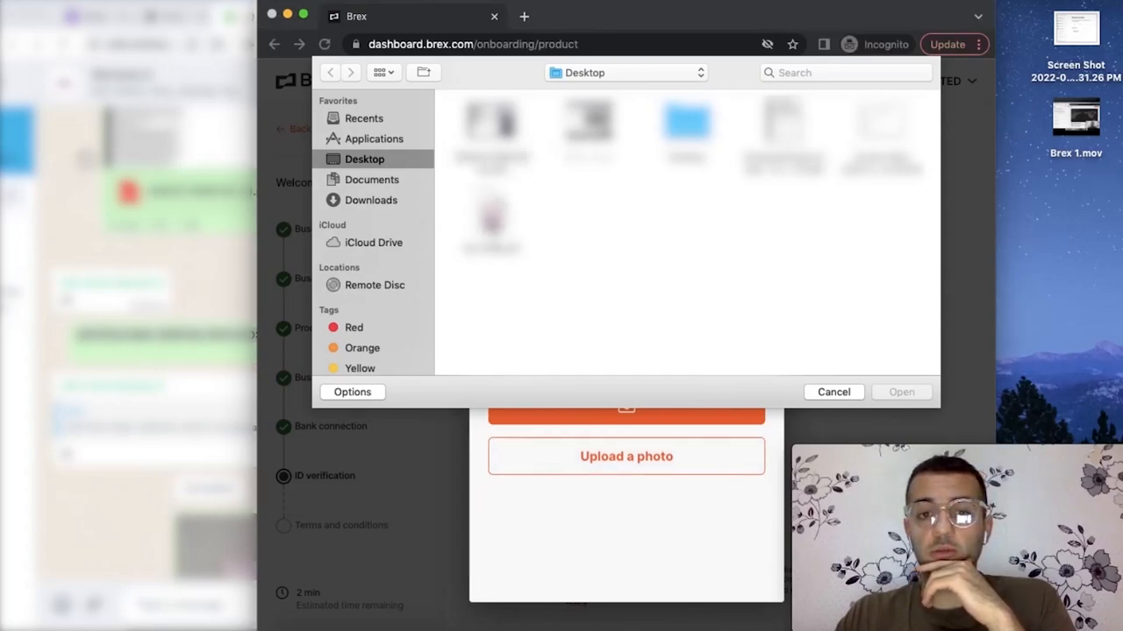
pyautogui.click(491, 219)
pyautogui.click(890, 389)
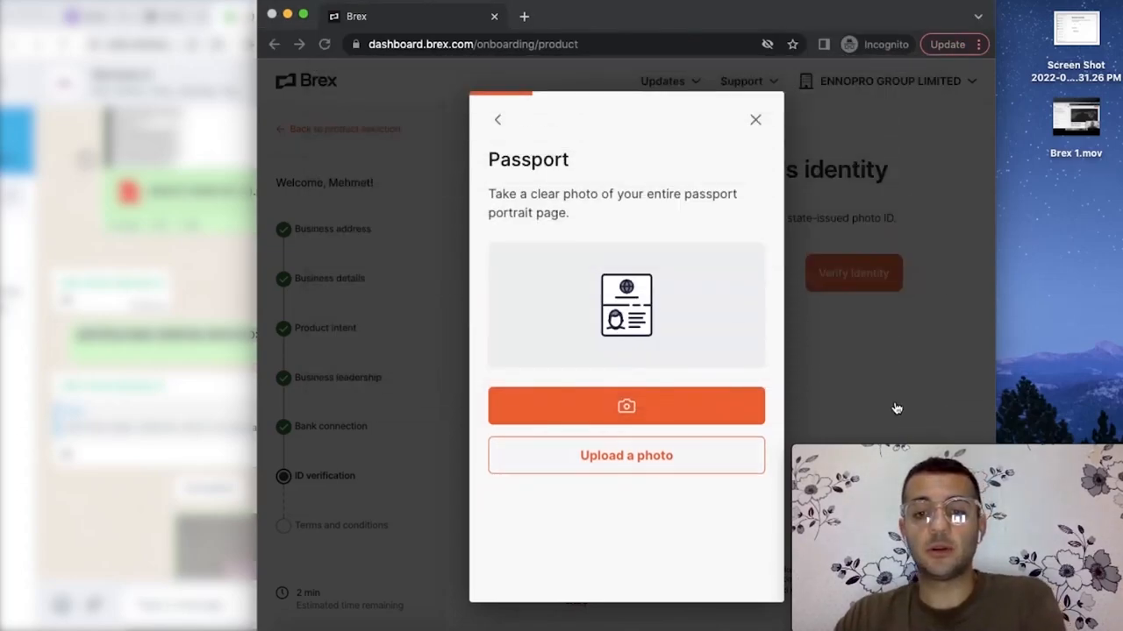
pyautogui.click(660, 395)
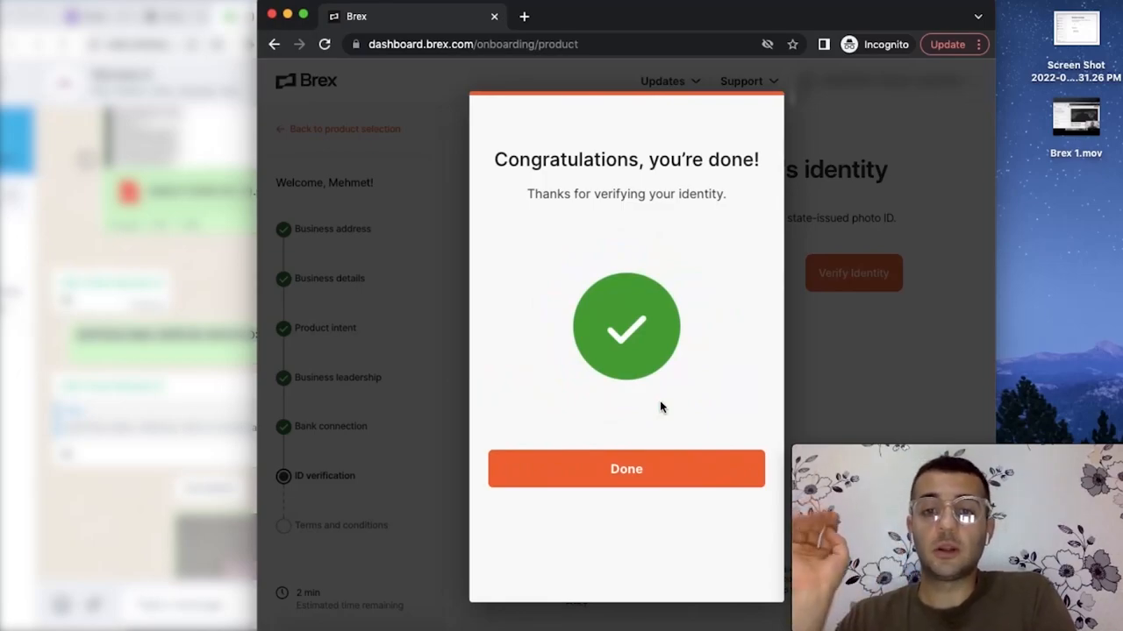
pyautogui.click(645, 473)
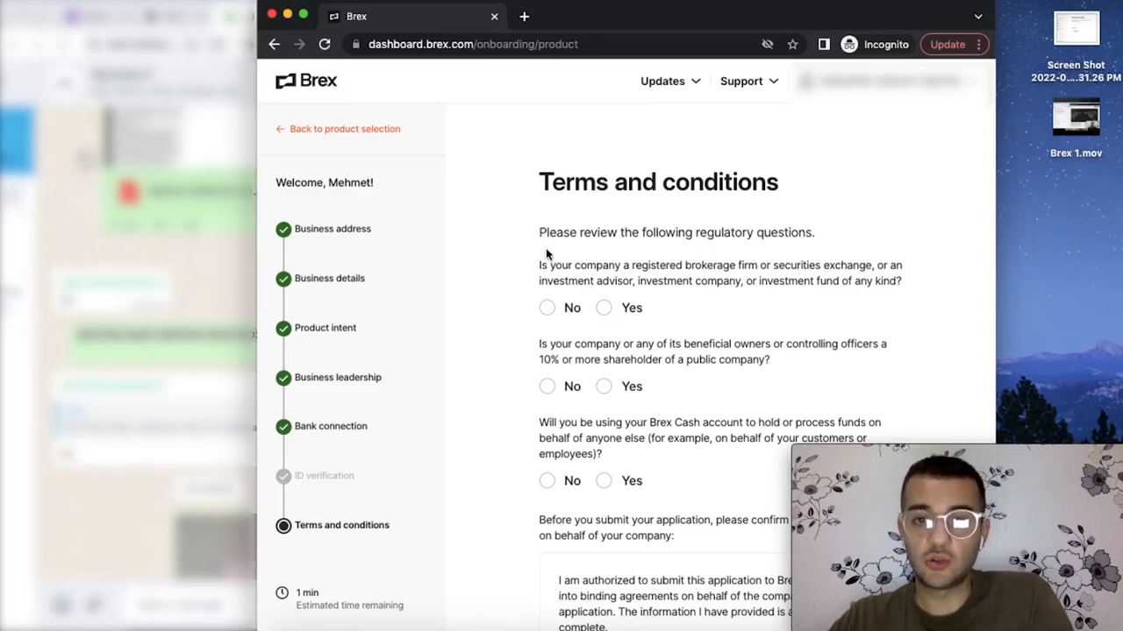
# Answer No to the brokerage firm and 10% shareholder questions and accept the terms statement
pyautogui.click(606, 308)
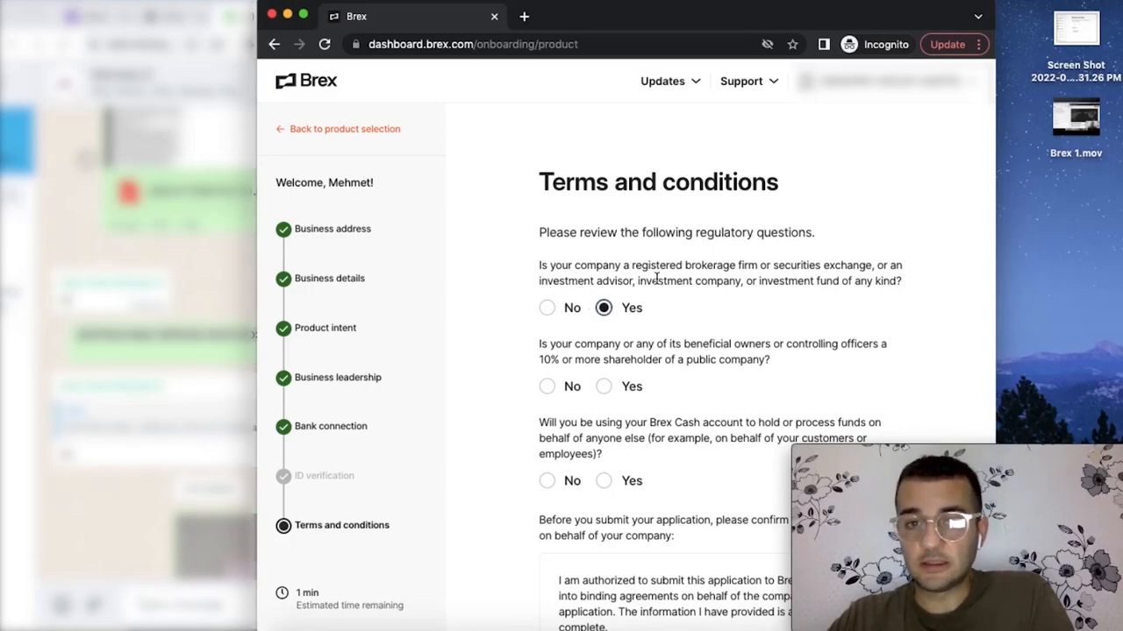
pyautogui.click(547, 308)
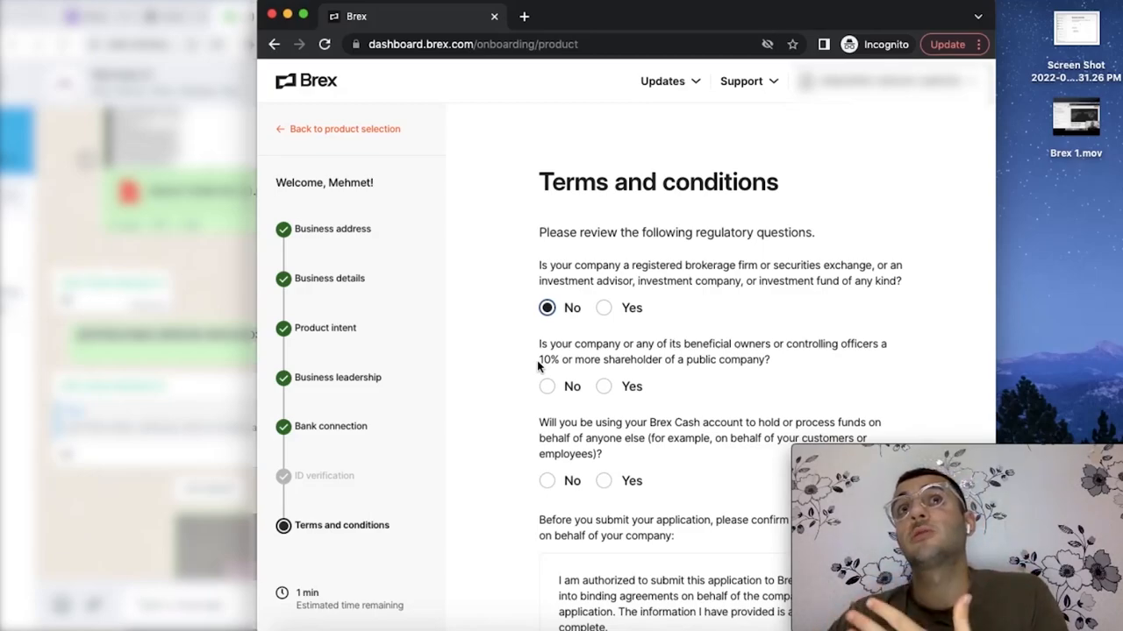
pyautogui.click(547, 386)
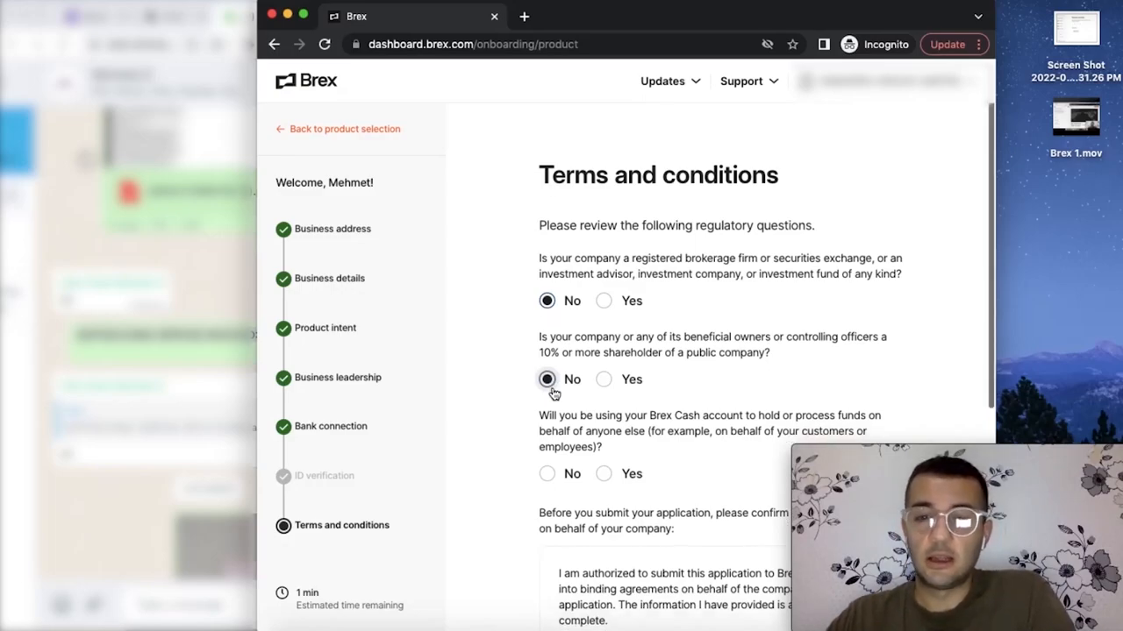
pyautogui.scroll(-2, 551, 391)
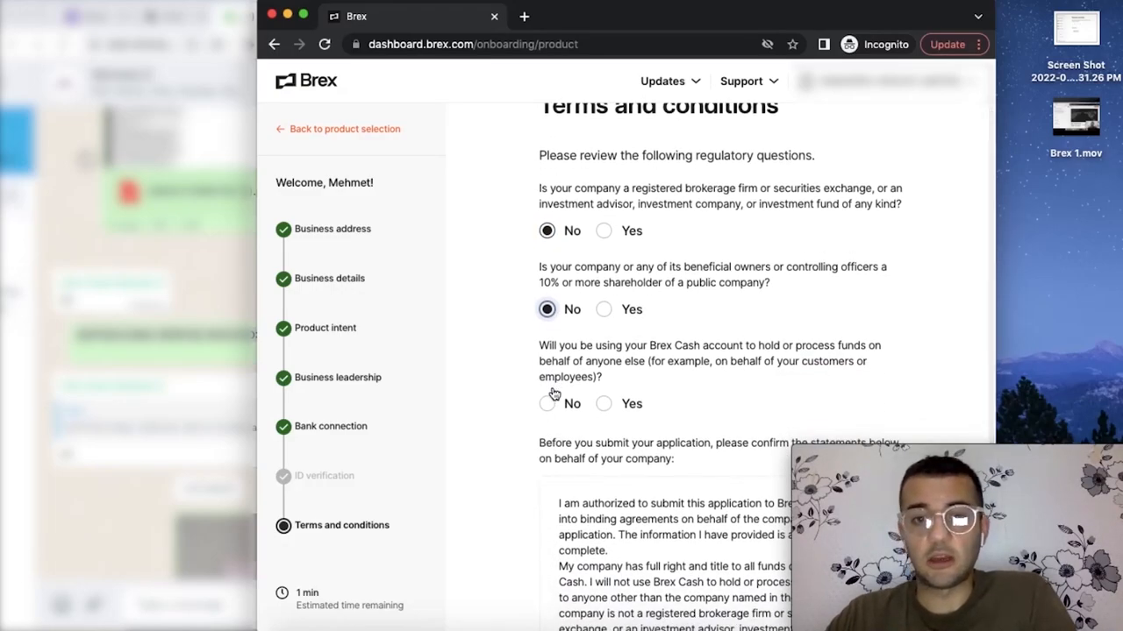
pyautogui.scroll(-1, 551, 392)
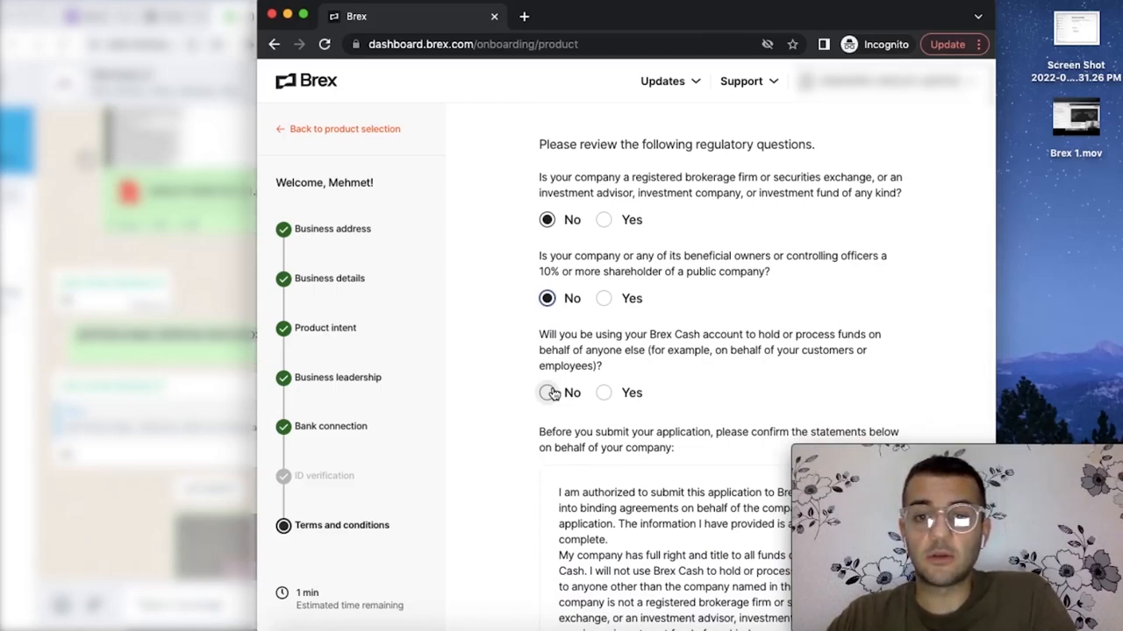
pyautogui.scroll(-5, 551, 392)
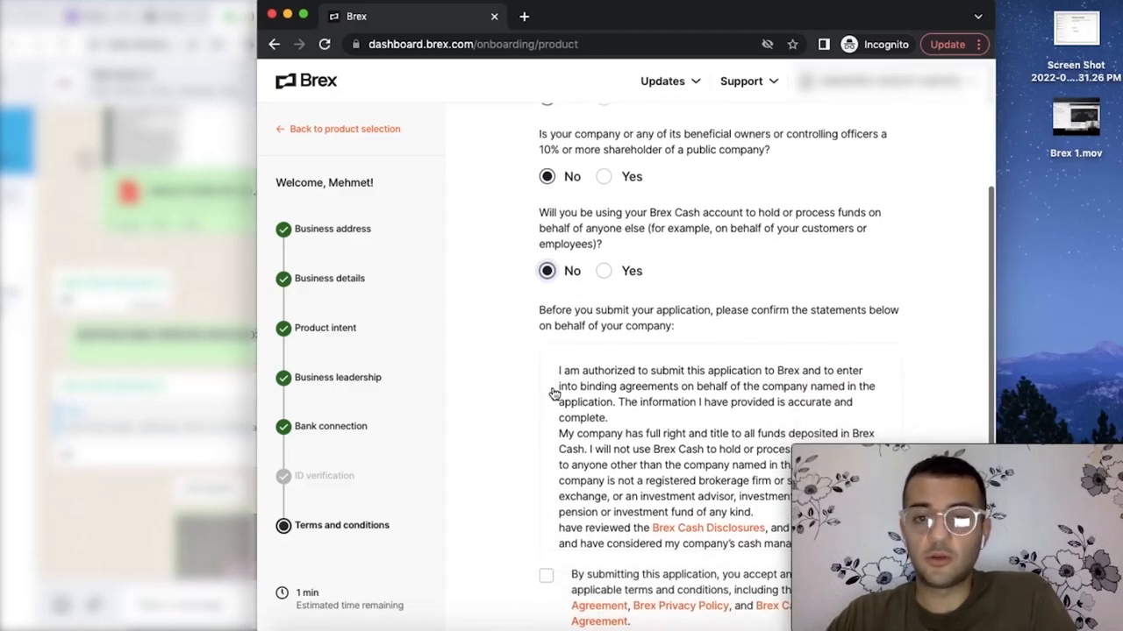
pyautogui.scroll(-3, 551, 392)
pyautogui.scroll(-1, 551, 392)
pyautogui.scroll(3, 546, 412)
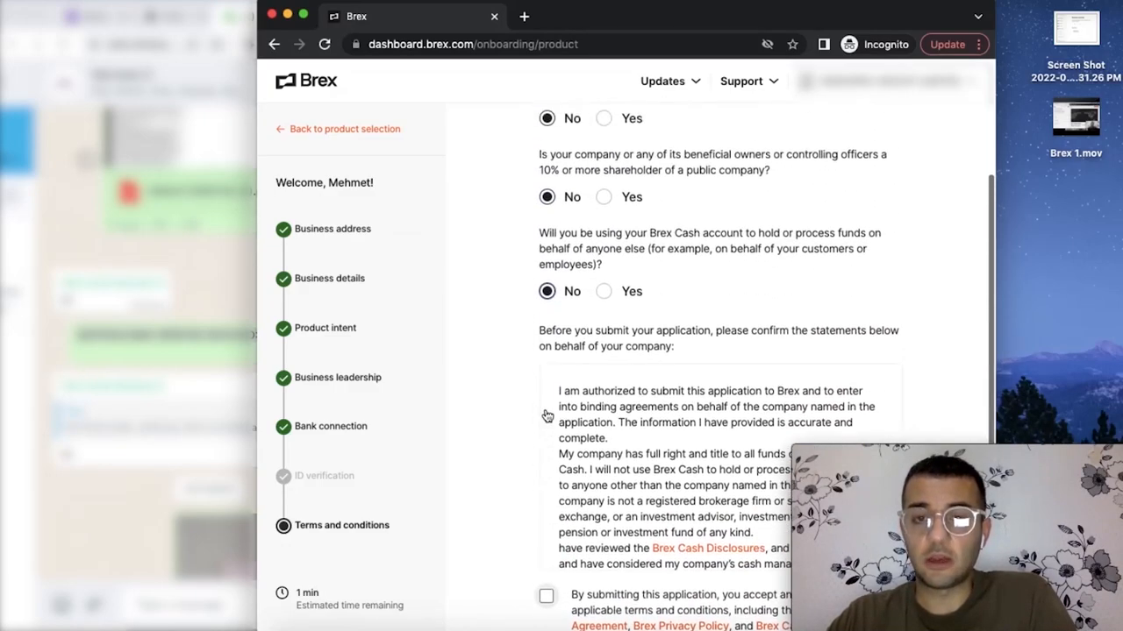
pyautogui.scroll(-3, 547, 415)
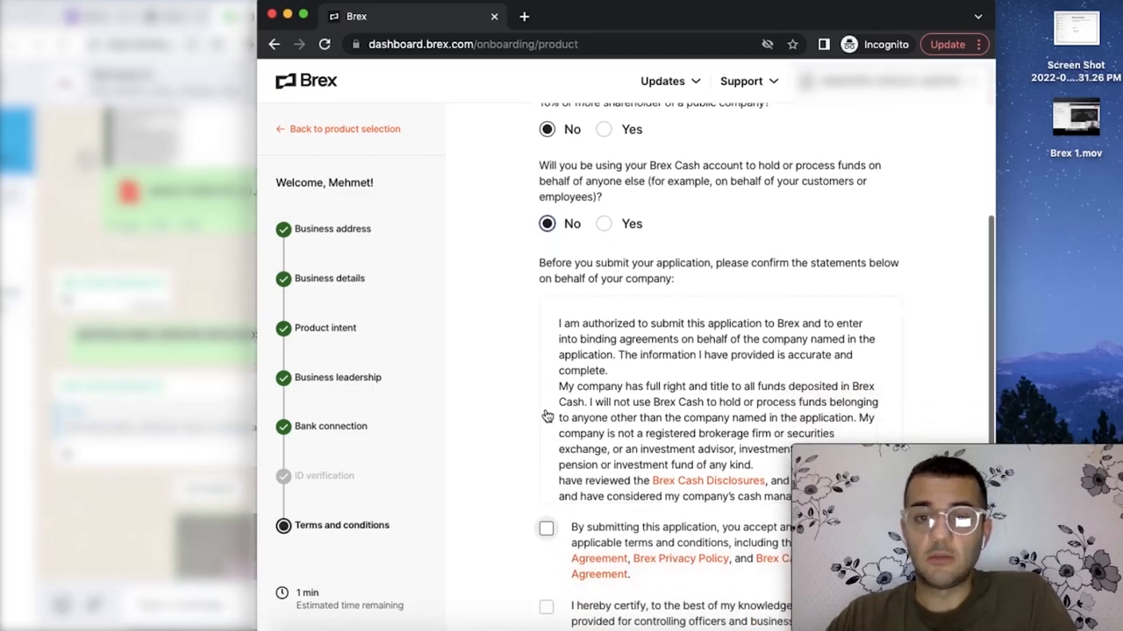
pyautogui.click(546, 407)
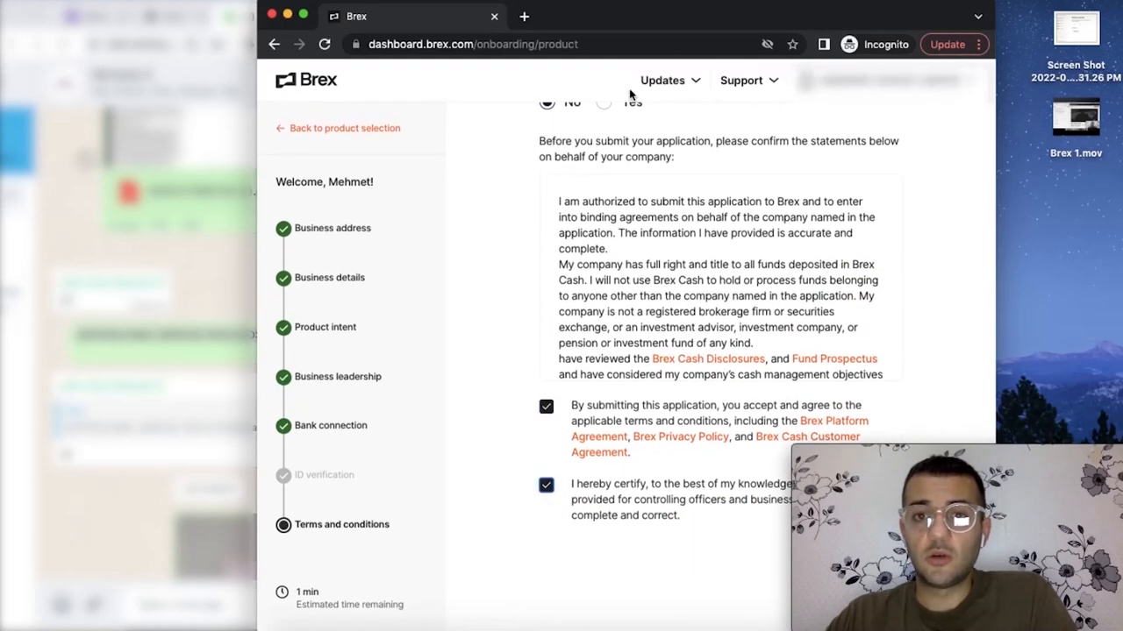
pyautogui.moveTo(722, 16); pyautogui.dragTo(517, 16)
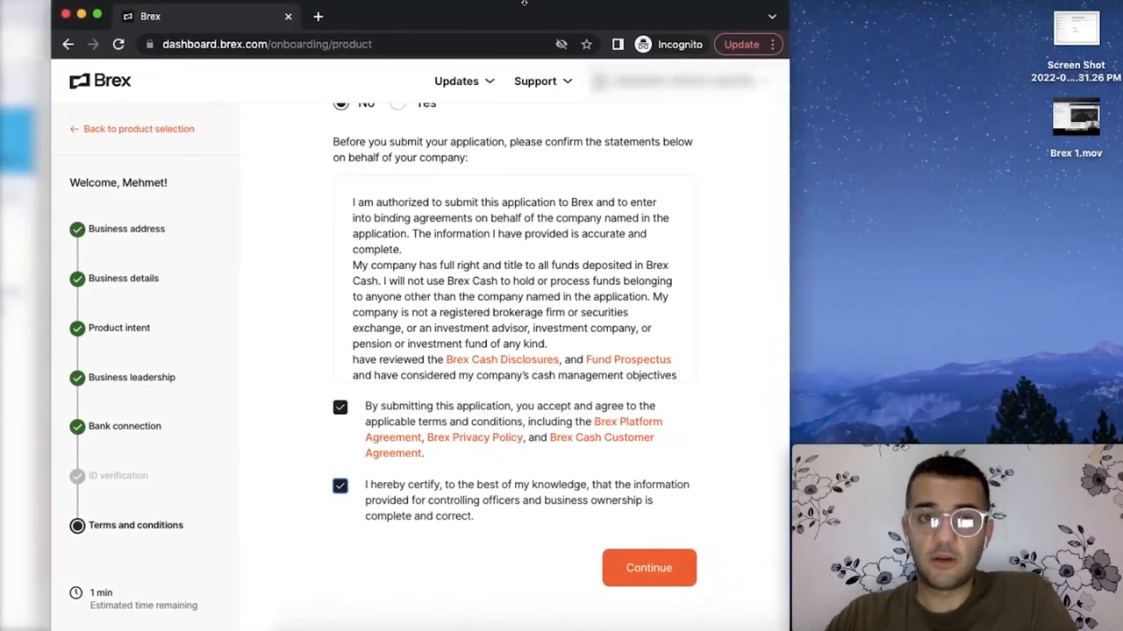
# Submit the completed application, landing on the Verify email screen
pyautogui.click(667, 568)
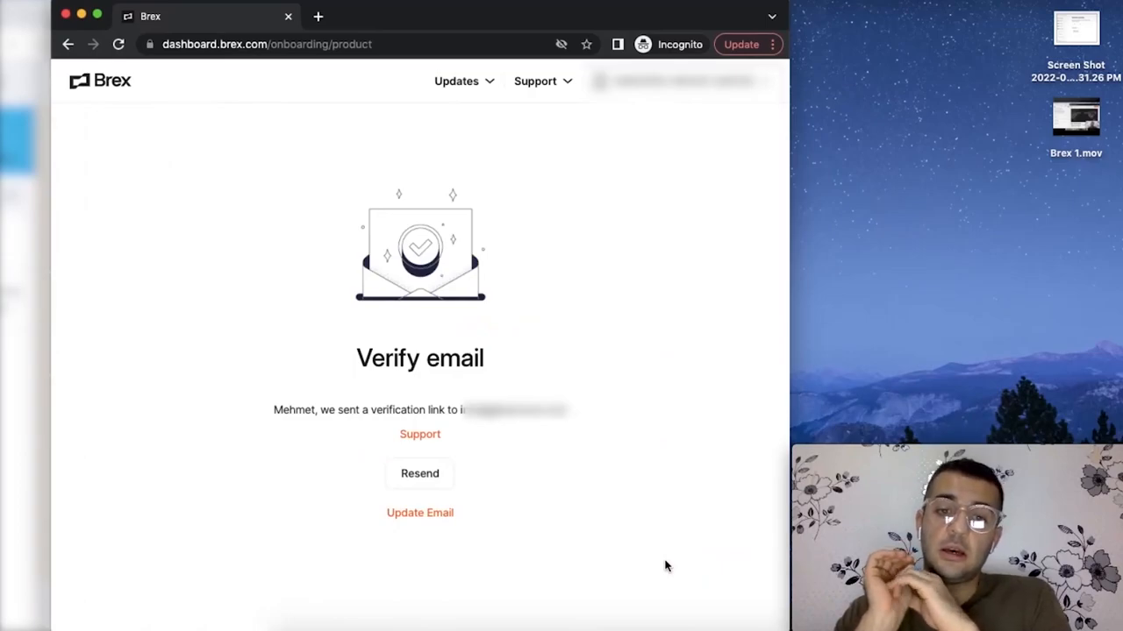
pyautogui.moveTo(641, 18); pyautogui.dragTo(753, 18)
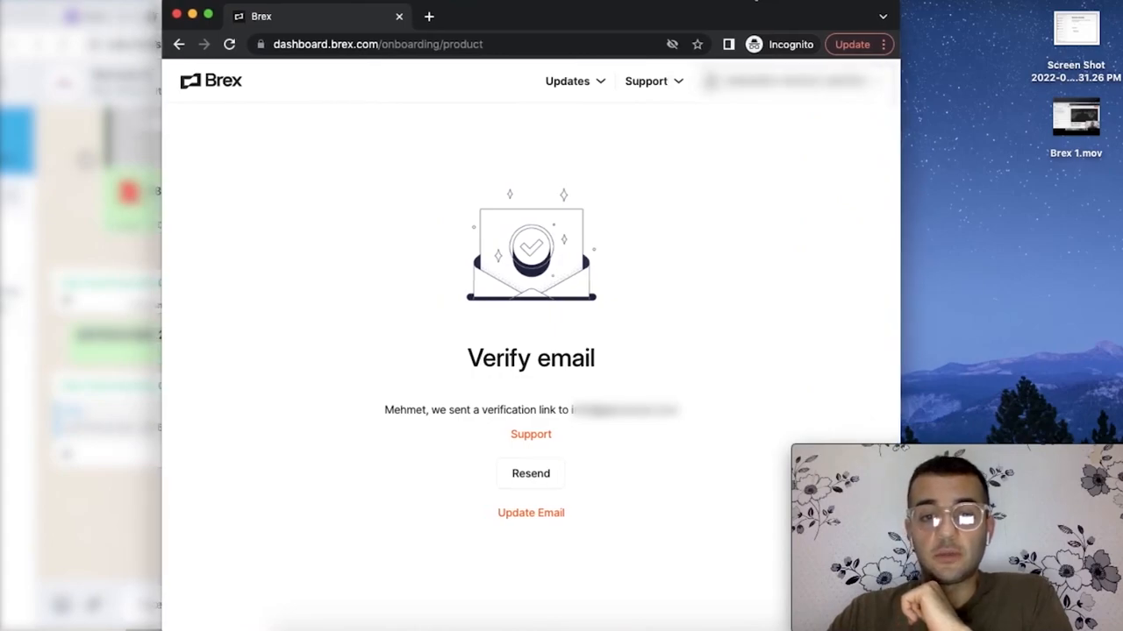